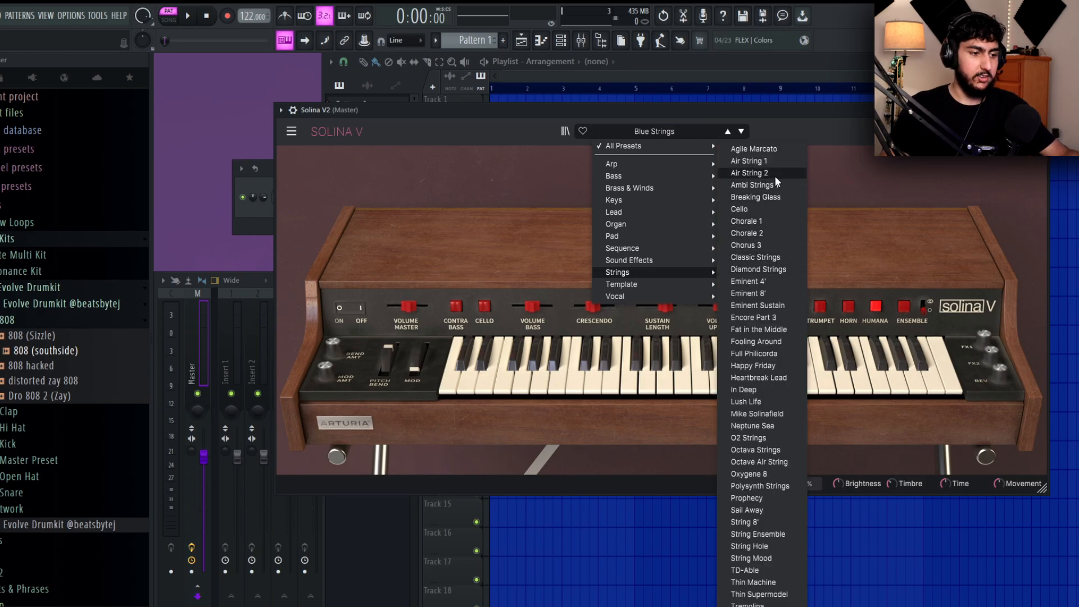
Step: Load the Neptune Sea strings preset in Solina V, and advance through the presets to O2 Strings
{"action": "left_click", "coordinate": [769, 440]}
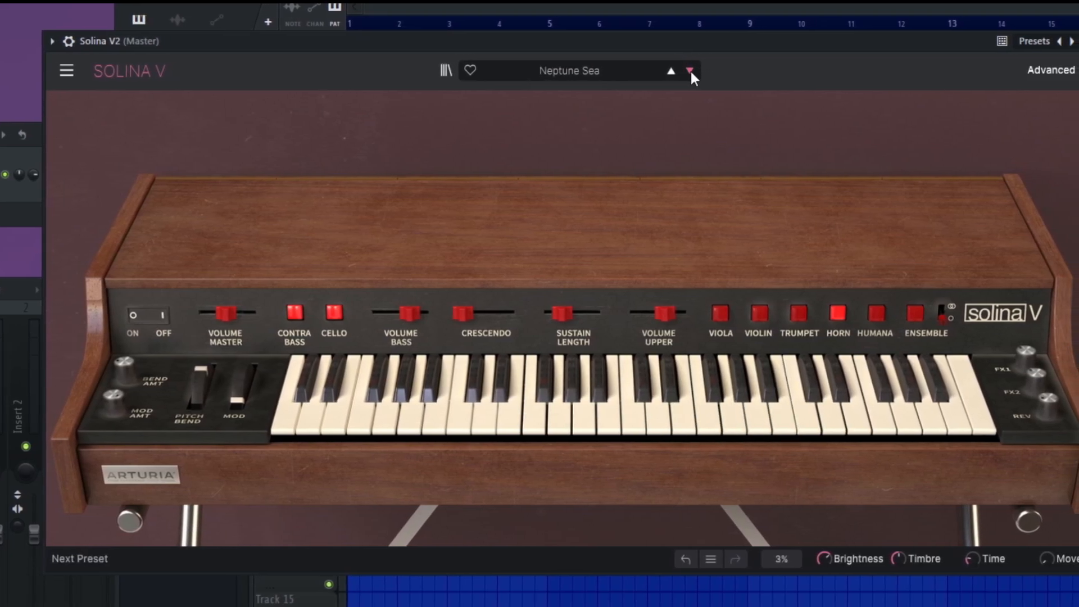
{"action": "left_click", "coordinate": [690, 72]}
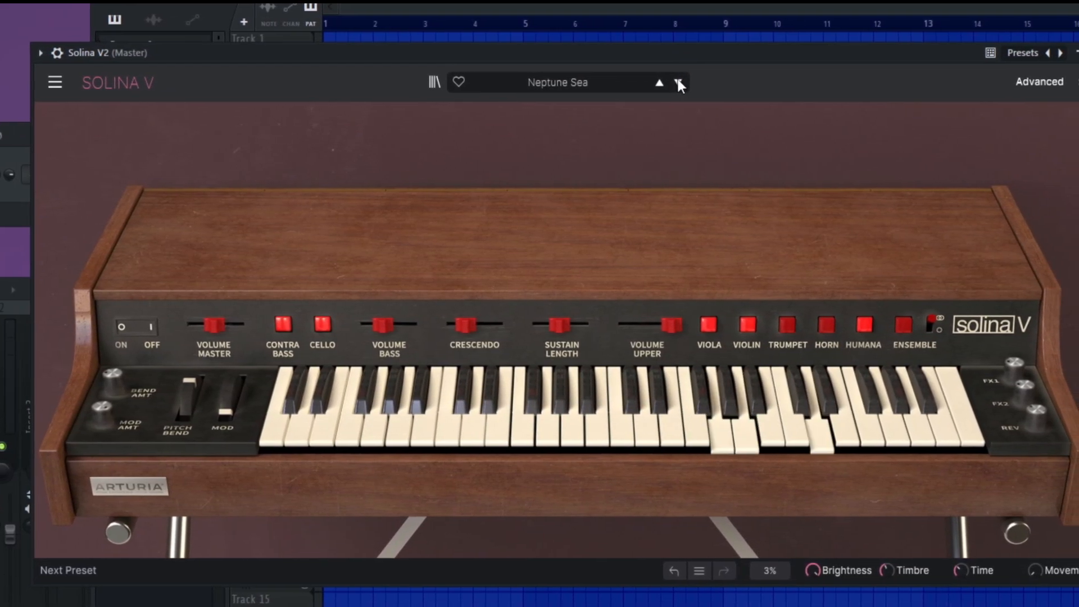
{"action": "left_click", "coordinate": [678, 83]}
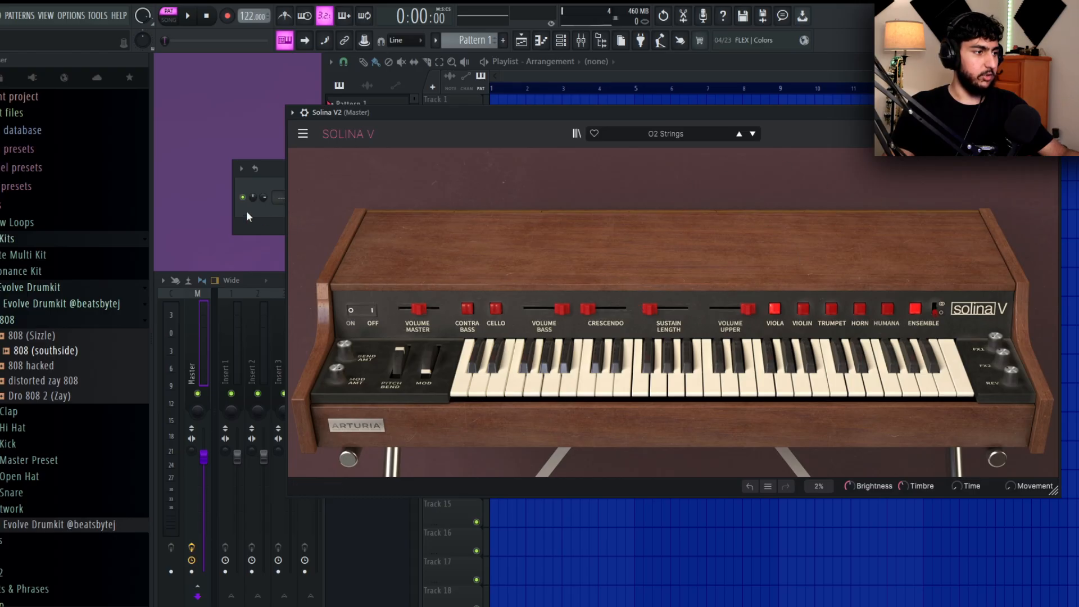
Step: Open the piano roll of the Solina V2 channel
{"action": "left_click", "coordinate": [247, 216]}
{"action": "right_click", "coordinate": [325, 196]}
{"action": "left_click", "coordinate": [374, 207]}
{"action": "right_click", "coordinate": [337, 196]}
{"action": "left_click", "coordinate": [365, 195]}
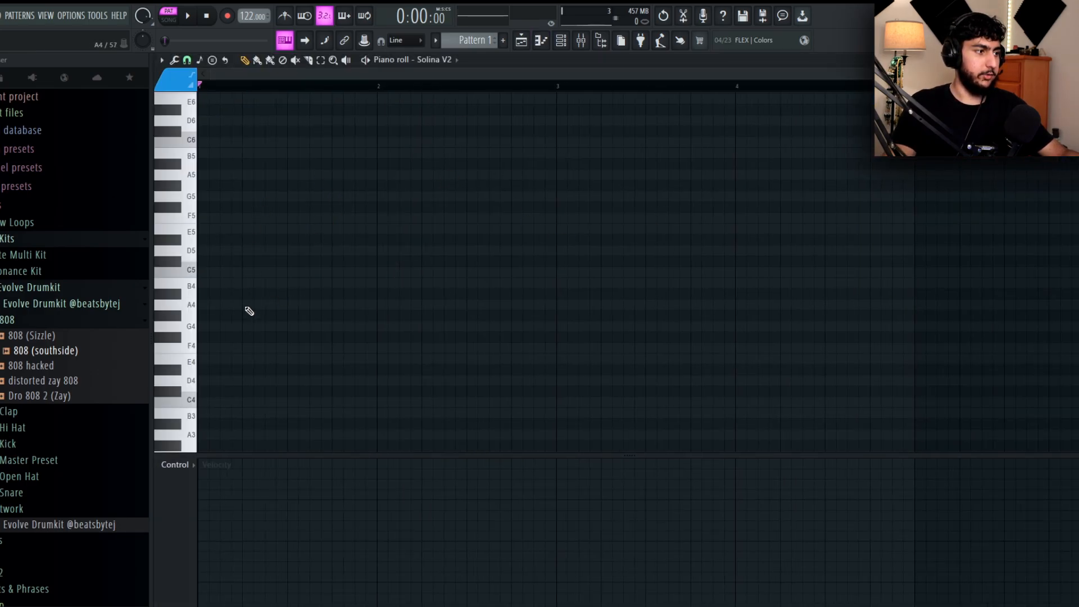
Step: Draw overlapping one-beat notes F#4, F#5, A5 and G#5 at half-beat intervals from the start of bar 1, and play them back
{"action": "scroll", "coordinate": [247, 341], "scroll_direction": "up", "scroll_amount": 2}
{"action": "scroll", "coordinate": [287, 328], "scroll_direction": "up", "scroll_amount": 1}
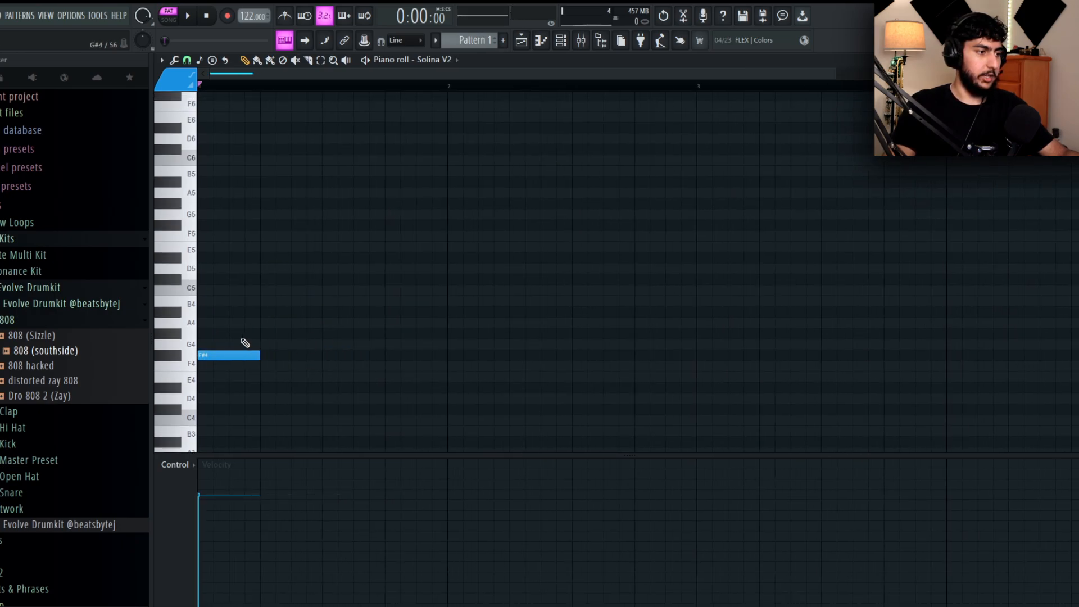
{"action": "scroll", "coordinate": [415, 265], "scroll_direction": "down", "scroll_amount": 2}
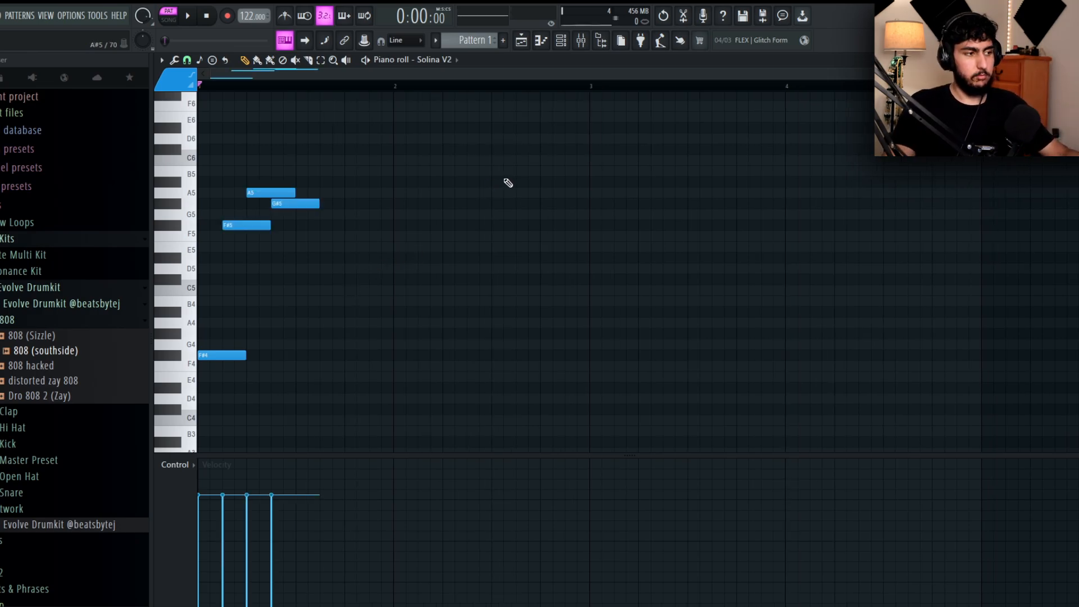
{"action": "key", "text": "space"}
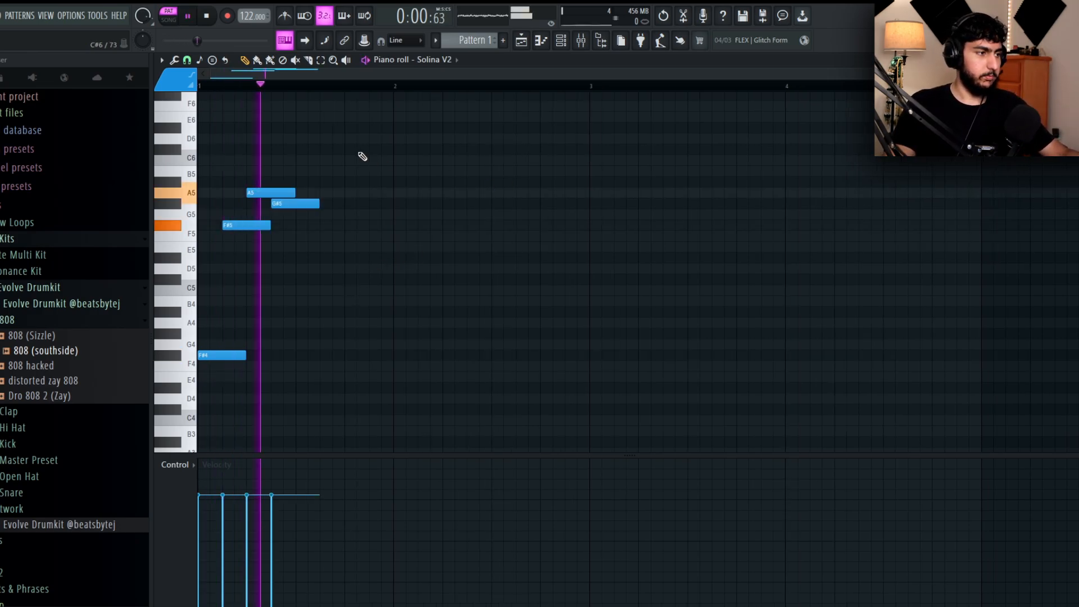
{"action": "key", "text": "space"}
Step: Continue the bar 1 melody with overlapping C#6, A5 and G#5 notes at half-beat intervals, and play it back
{"action": "left_click", "coordinate": [283, 129]}
{"action": "left_click_drag", "start_coordinate": [318, 136], "coordinate": [330, 153]}
{"action": "key", "text": "space"}
{"action": "left_click", "coordinate": [342, 192]}
{"action": "key", "text": "space"}
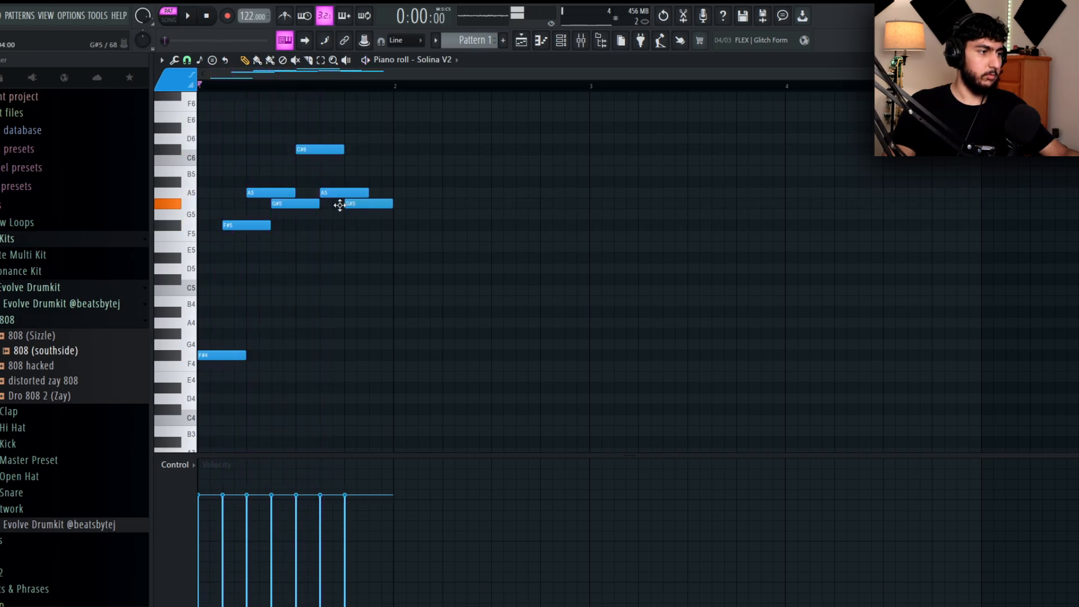
Step: Add a final note on the last half beat of bar 1, audition the phrase, and raise that note to B5
{"action": "left_click", "coordinate": [387, 192]}
{"action": "key", "text": "space"}
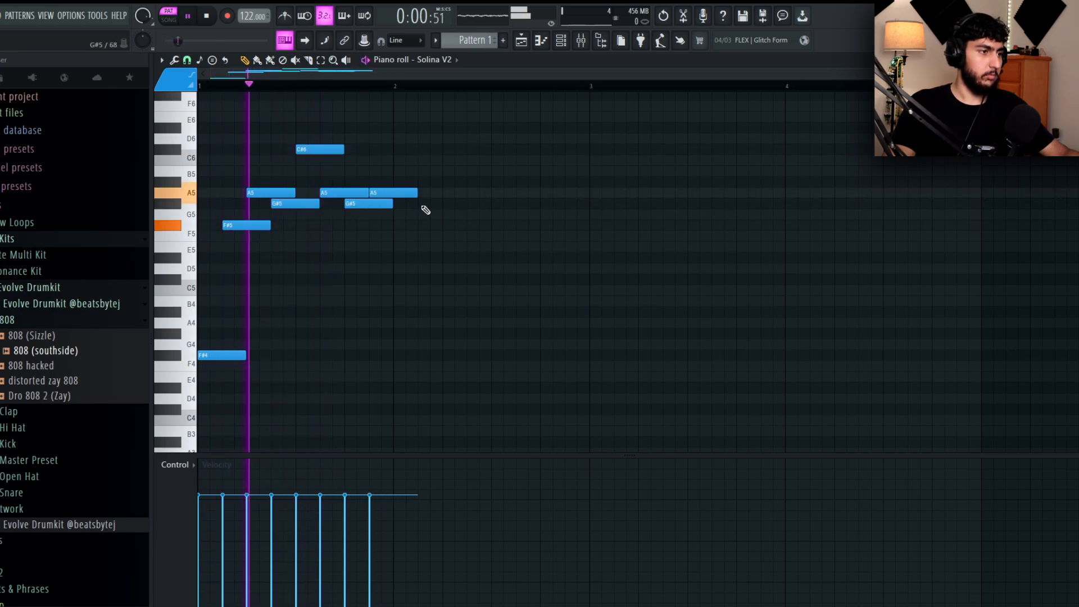
{"action": "scroll", "coordinate": [444, 269], "scroll_direction": "down", "scroll_amount": 2}
{"action": "key", "text": "ctrl+a"}
{"action": "key", "text": "space"}
{"action": "left_click_drag", "start_coordinate": [360, 193], "coordinate": [360, 170]}
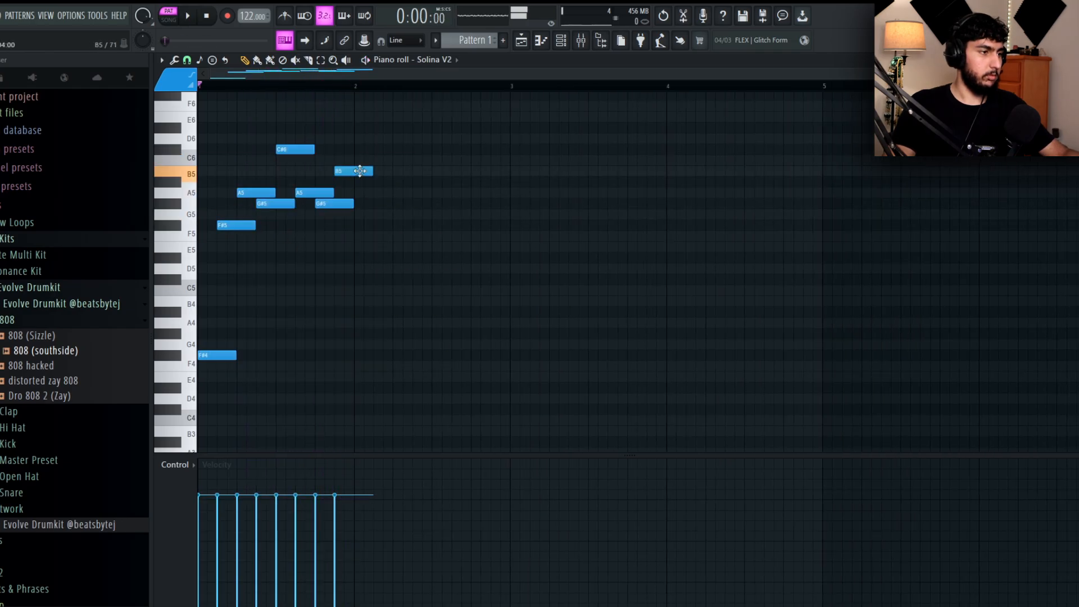
Step: Duplicate the bar 1 phrase into bar 2, replace its last note with a half-beat C#5, and play it back
{"action": "key", "text": "ctrl+a"}
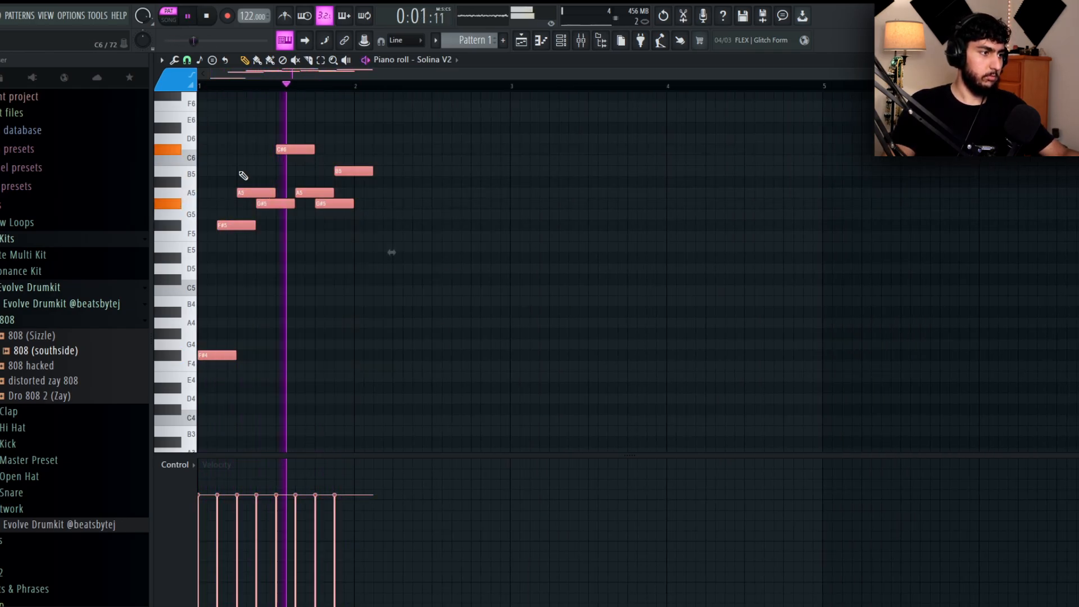
{"action": "key", "text": "ctrl+b"}
{"action": "left_click_drag", "start_coordinate": [389, 353], "coordinate": [379, 354]}
{"action": "key", "text": "space"}
{"action": "key", "text": "ctrl+d"}
{"action": "left_click_drag", "start_coordinate": [516, 170], "coordinate": [513, 281]}
{"action": "key", "text": "space"}
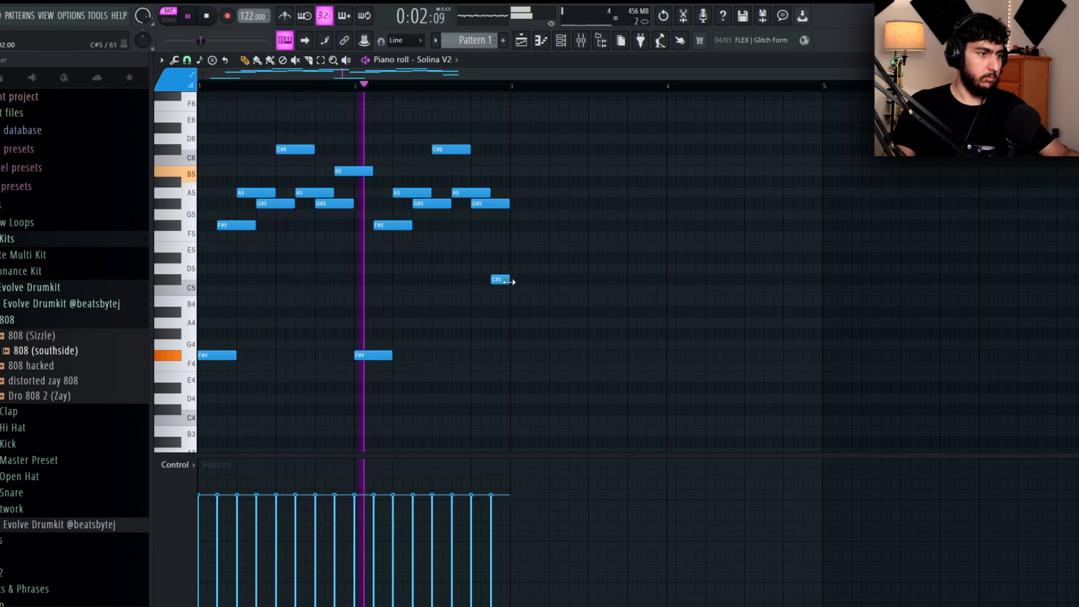
Step: Duplicate the two-bar melody repeatedly to fill eight bars, and stop playback
{"action": "scroll", "coordinate": [596, 248], "scroll_direction": "down", "scroll_amount": 2}
{"action": "scroll", "coordinate": [590, 281], "scroll_direction": "up", "scroll_amount": 2}
{"action": "key", "text": "ctrl+b"}
{"action": "key", "text": "ctrl+d"}
{"action": "scroll", "coordinate": [763, 267], "scroll_direction": "down", "scroll_amount": 2}
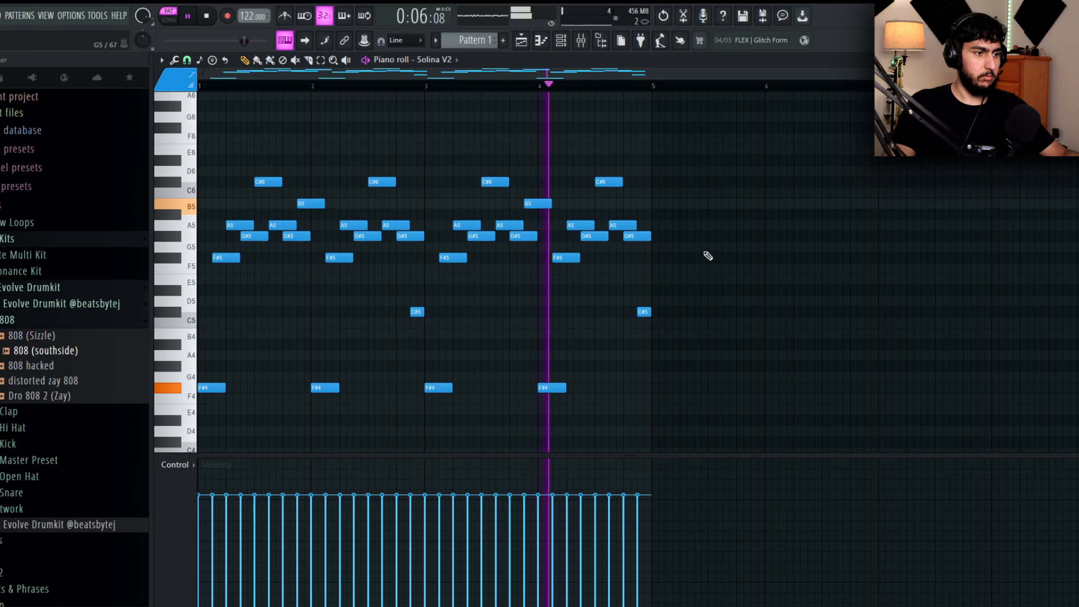
{"action": "key", "text": "ctrl+b"}
{"action": "scroll", "coordinate": [640, 280], "scroll_direction": "down", "scroll_amount": 2}
{"action": "scroll", "coordinate": [651, 273], "scroll_direction": "down", "scroll_amount": 1}
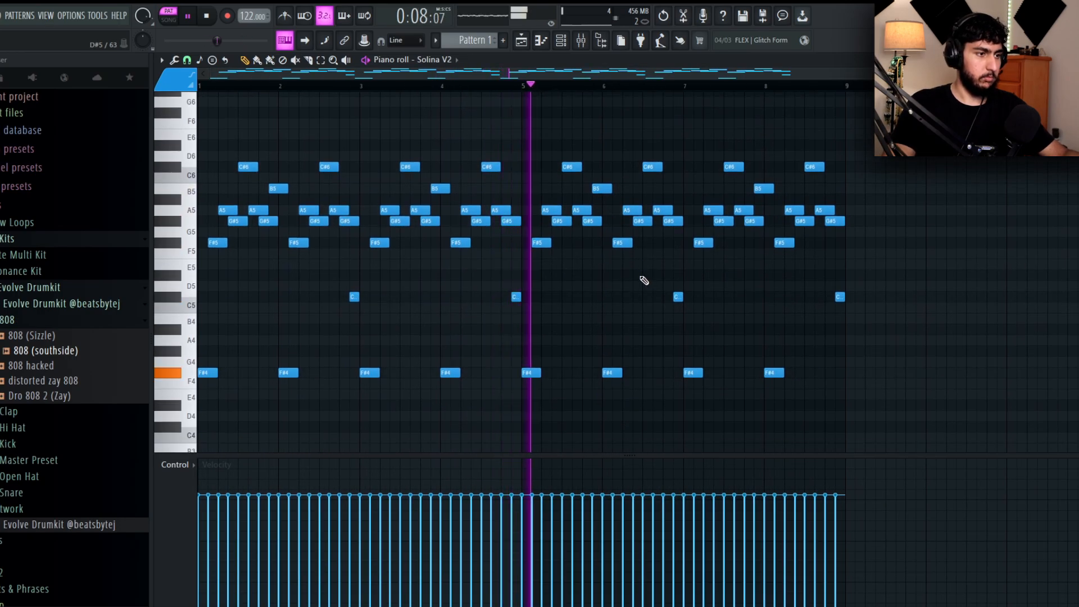
{"action": "key", "text": "space"}
Step: Examine the melody's structure by highlighting the low F#4 notes and the higher notes of the bar 1 phrase
{"action": "left_click_drag", "start_coordinate": [903, 398], "coordinate": [217, 140]}
{"action": "left_click", "coordinate": [497, 150], "text": "ctrl"}
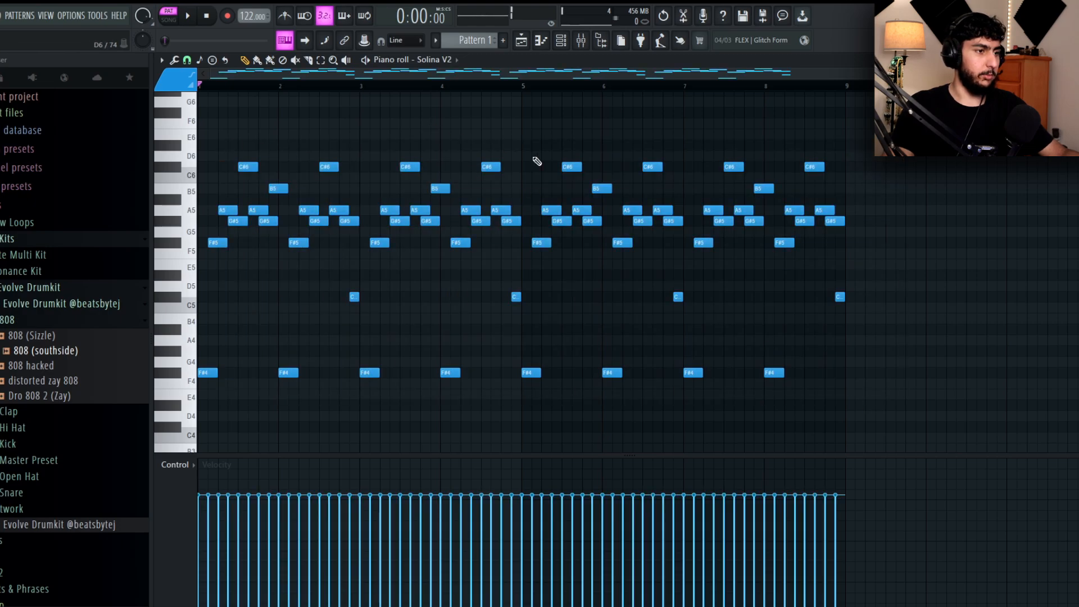
{"action": "left_click_drag", "start_coordinate": [830, 395], "coordinate": [157, 339]}
{"action": "left_click", "coordinate": [415, 329], "text": "ctrl"}
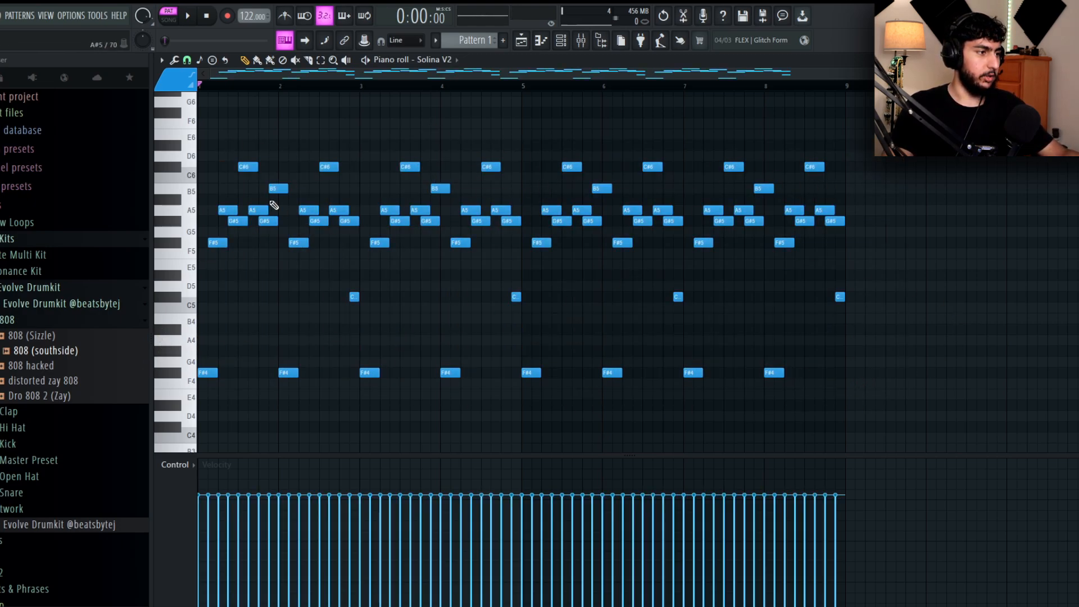
{"action": "left_click_drag", "start_coordinate": [280, 265], "coordinate": [200, 145]}
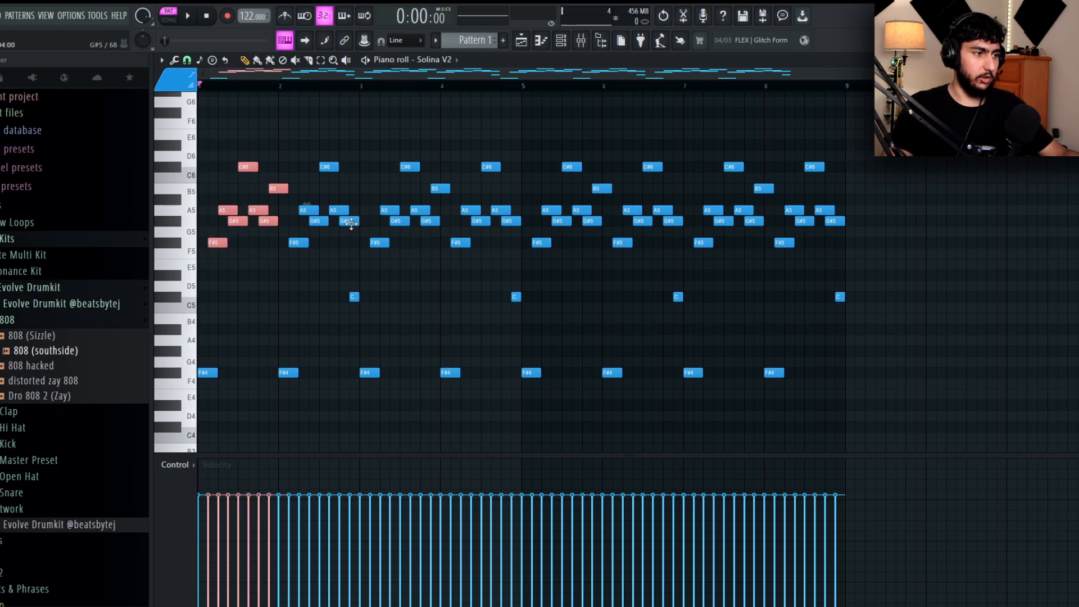
{"action": "left_click", "coordinate": [391, 311], "text": "ctrl"}
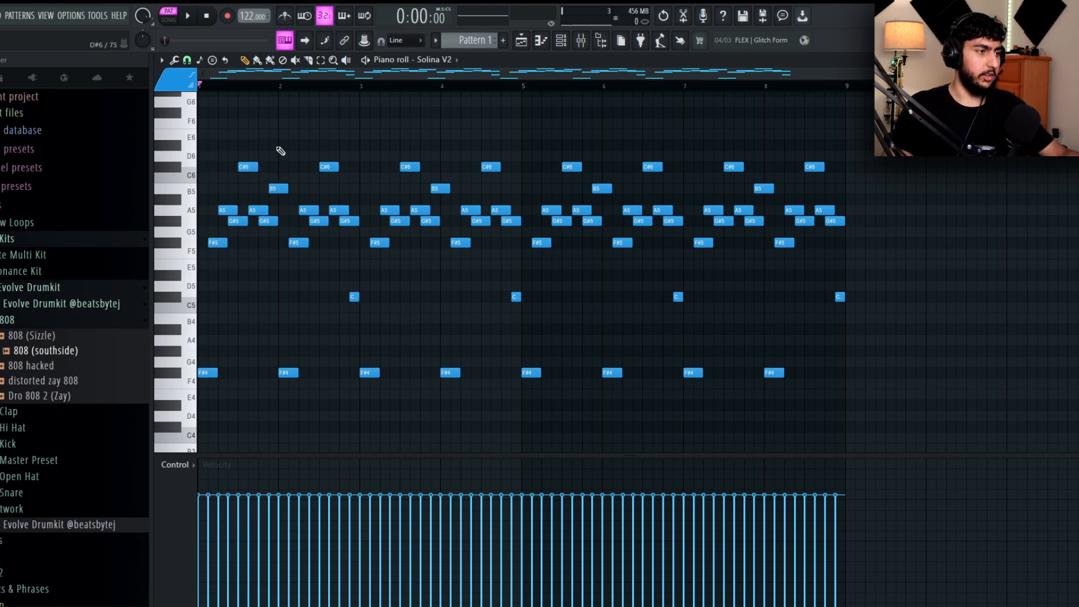
{"action": "left_click_drag", "start_coordinate": [311, 303], "coordinate": [311, 303]}
{"action": "scroll", "coordinate": [311, 304], "scroll_direction": "up", "scroll_amount": 3, "text": "ctrl"}
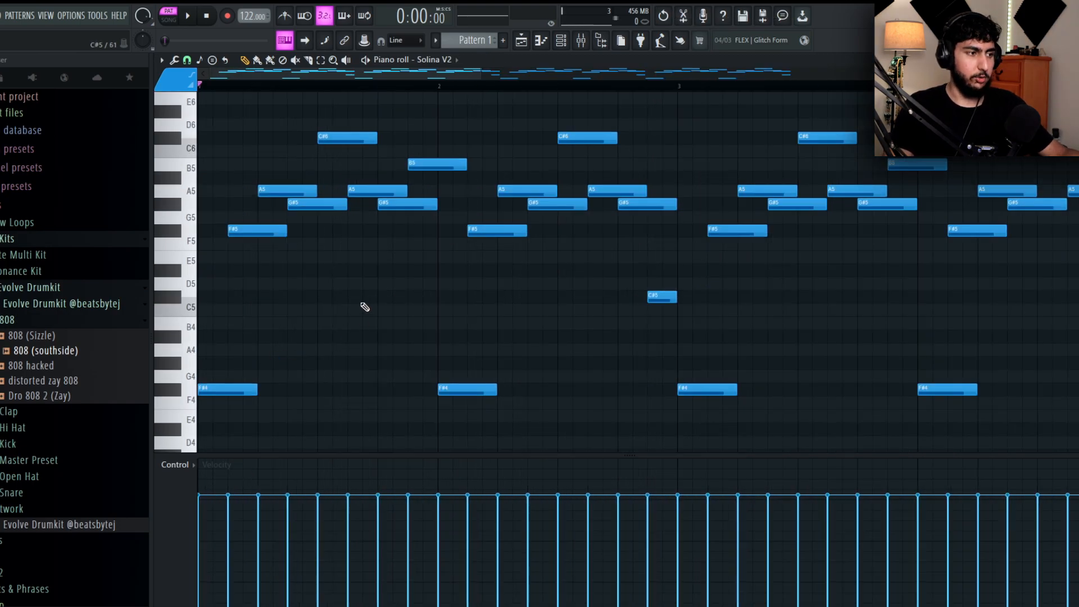
{"action": "left_click_drag", "start_coordinate": [387, 383], "coordinate": [351, 122]}
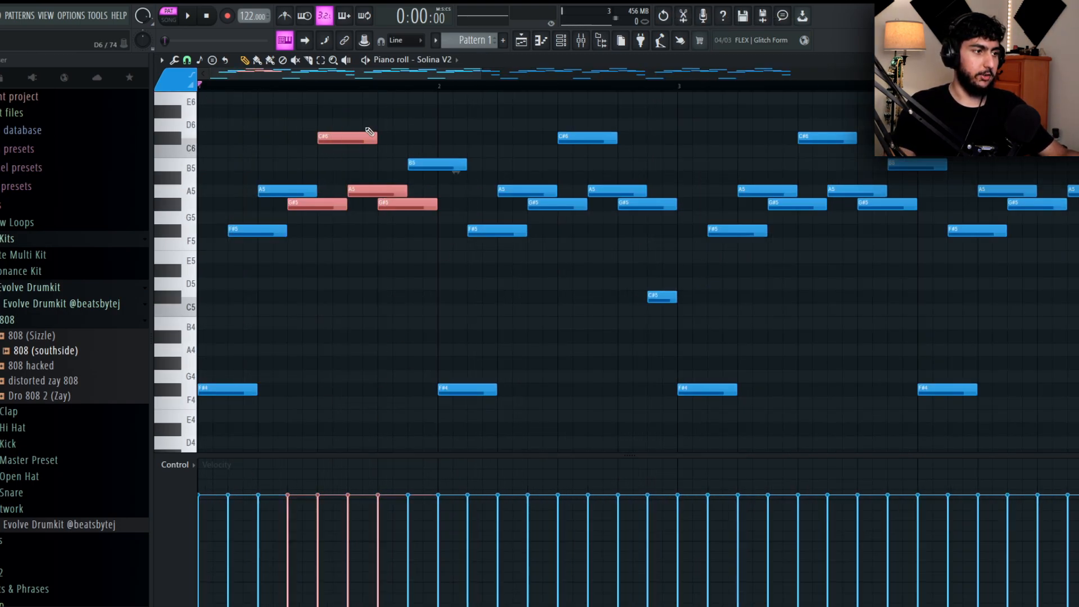
{"action": "left_click_drag", "start_coordinate": [289, 189], "coordinate": [254, 248]}
{"action": "left_click", "coordinate": [312, 291], "text": "ctrl"}
{"action": "left_click_drag", "start_coordinate": [285, 423], "coordinate": [189, 373]}
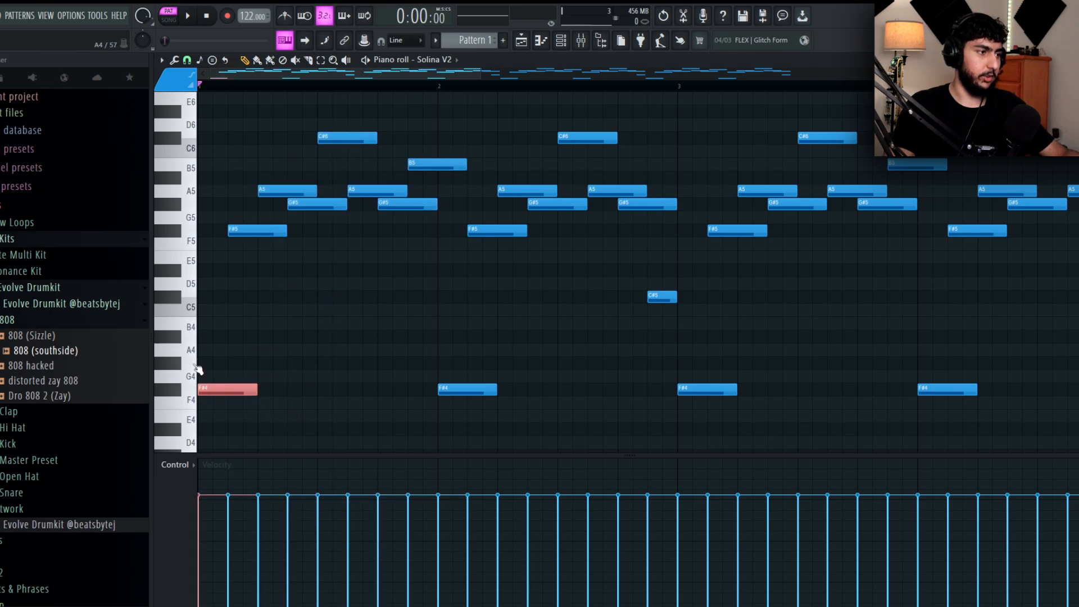
Step: Try transposing all the low F#4 notes up one octave, play the melody, and undo the transposition
{"action": "scroll", "coordinate": [563, 354], "scroll_direction": "down", "scroll_amount": 3}
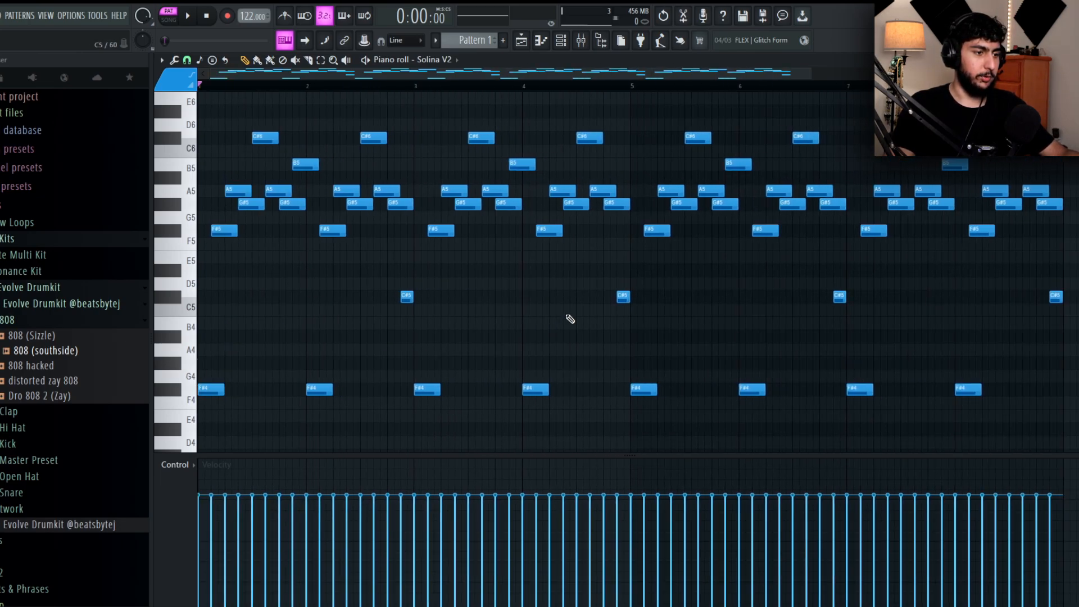
{"action": "left_click_drag", "start_coordinate": [1061, 370], "coordinate": [102, 429]}
{"action": "key", "text": "ctrl+Up"}
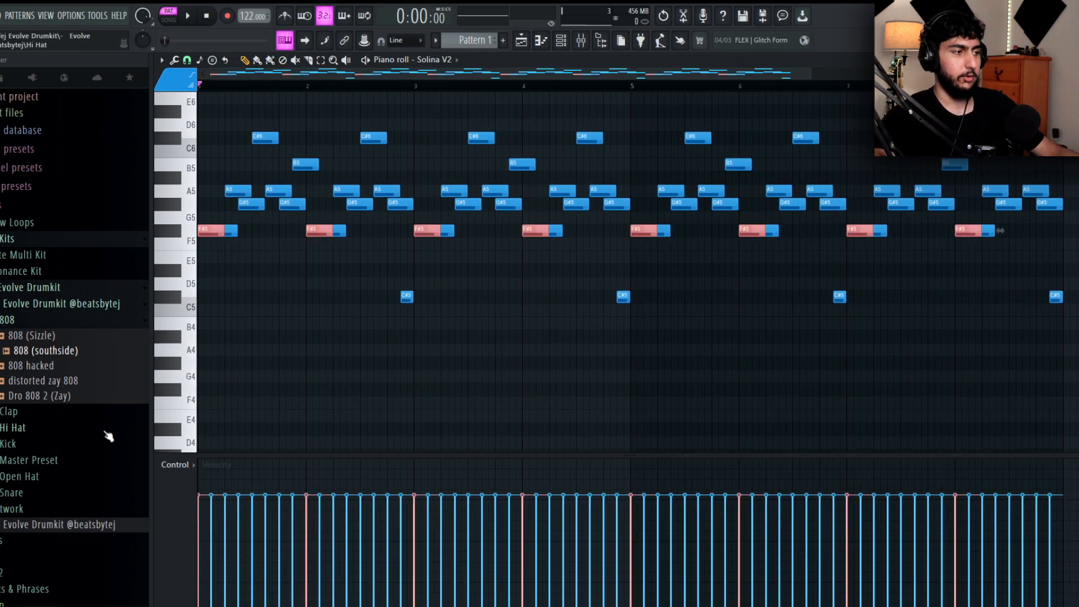
{"action": "left_click", "coordinate": [364, 306]}
{"action": "key", "text": "space"}
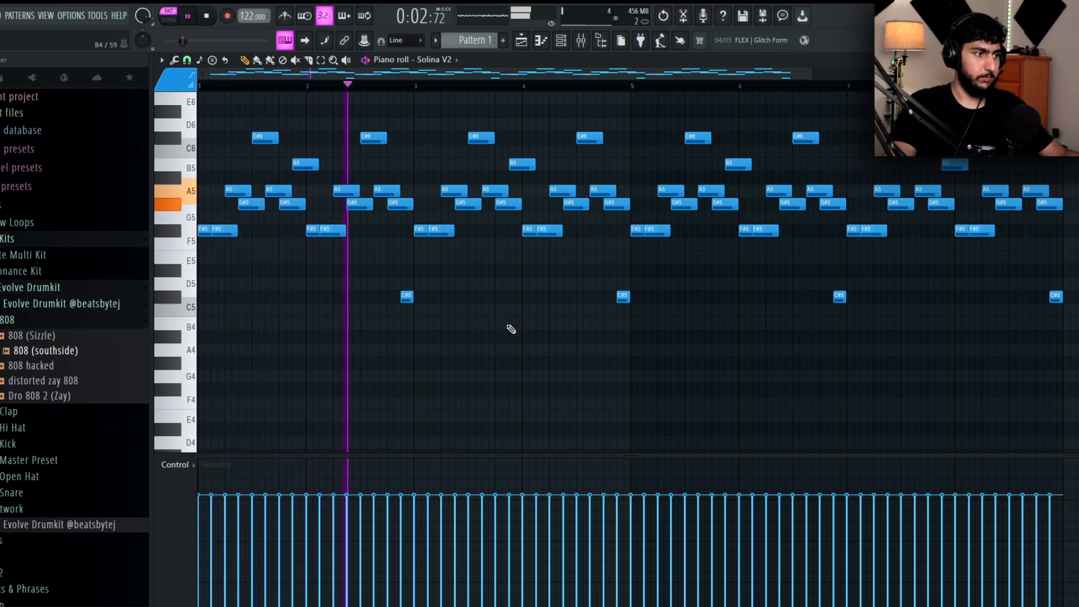
{"action": "key", "text": "space"}
{"action": "key", "text": "ctrl+z"}
{"action": "key", "text": "ctrl+z"}
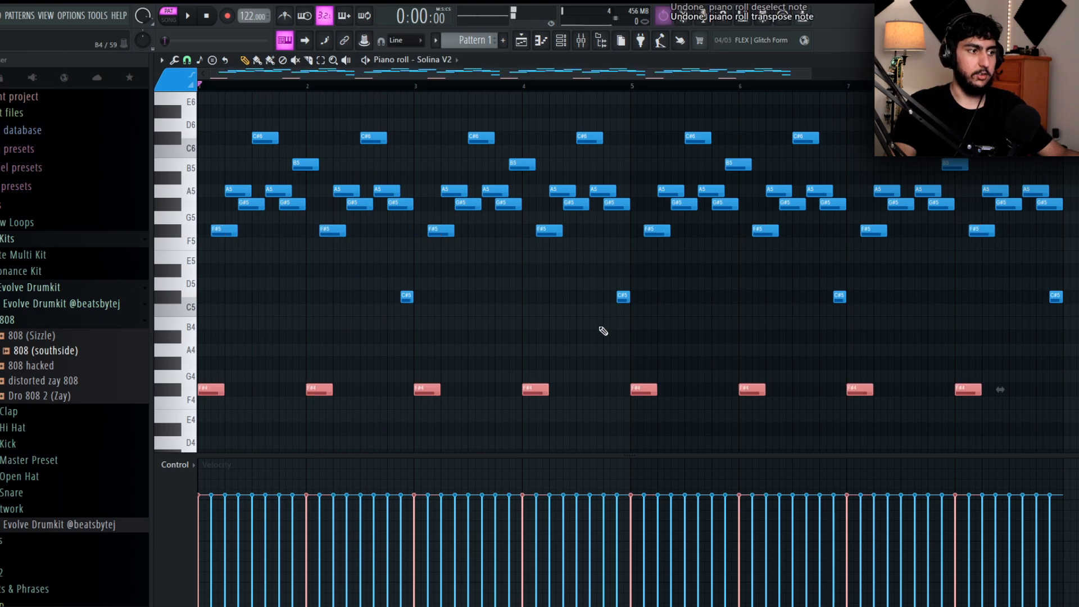
Step: Clone the Solina V2 channel in the channel rack
{"action": "left_click_drag", "start_coordinate": [1073, 353], "coordinate": [233, 461]}
{"action": "left_click", "coordinate": [277, 327]}
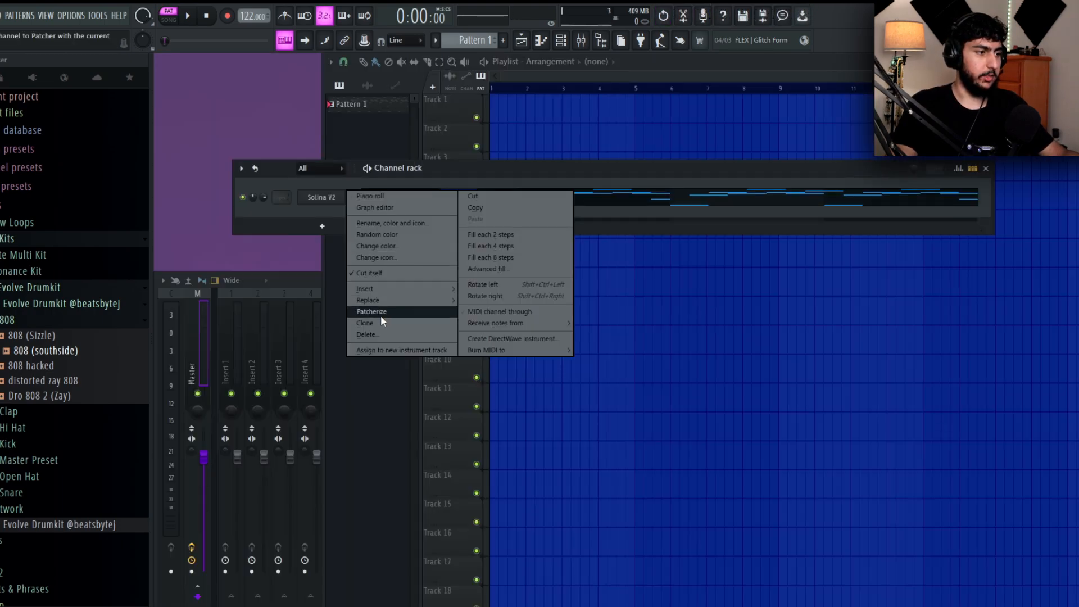
{"action": "left_click", "coordinate": [377, 324]}
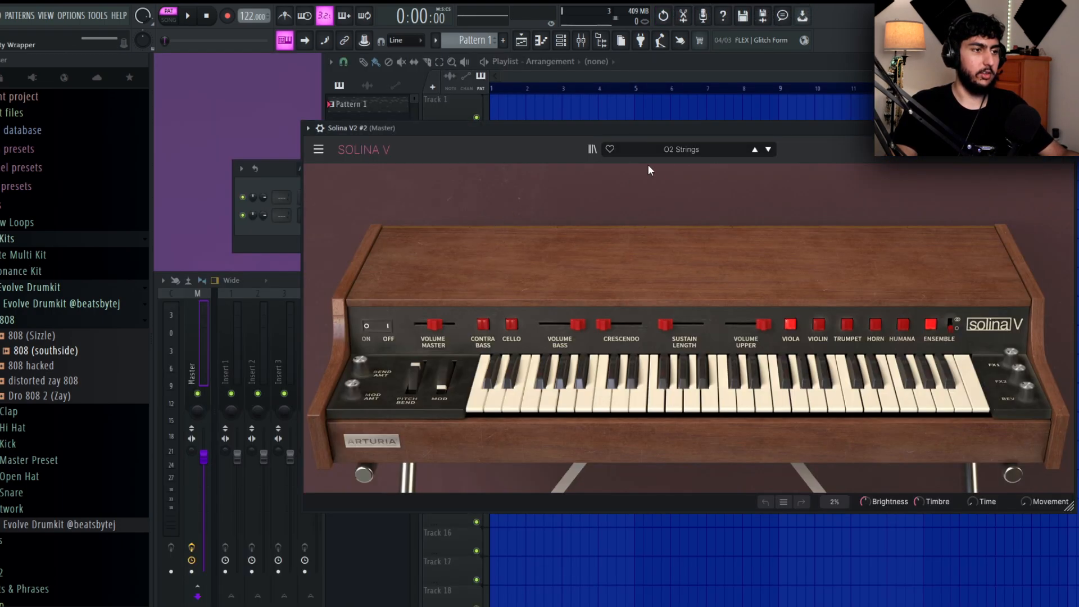
Step: In the cloned Solina V, load the Bass Guitar preset and advance through the bass presets to Throbbing Bass
{"action": "left_click", "coordinate": [675, 150]}
{"action": "mouse_move", "coordinate": [658, 198]}
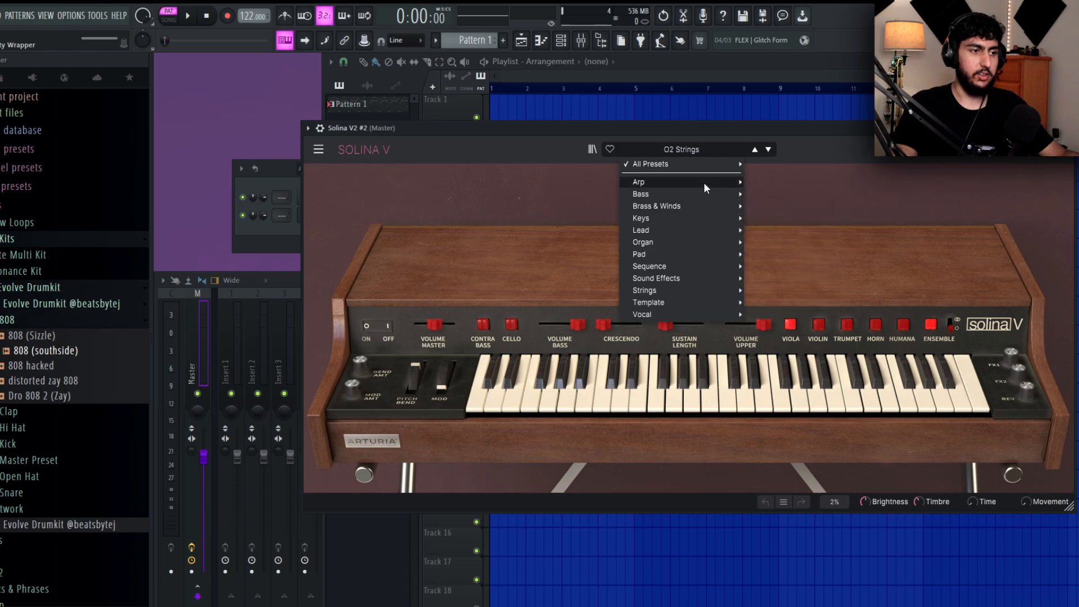
{"action": "left_click", "coordinate": [776, 194]}
{"action": "left_click_drag", "start_coordinate": [631, 120], "coordinate": [578, 108]}
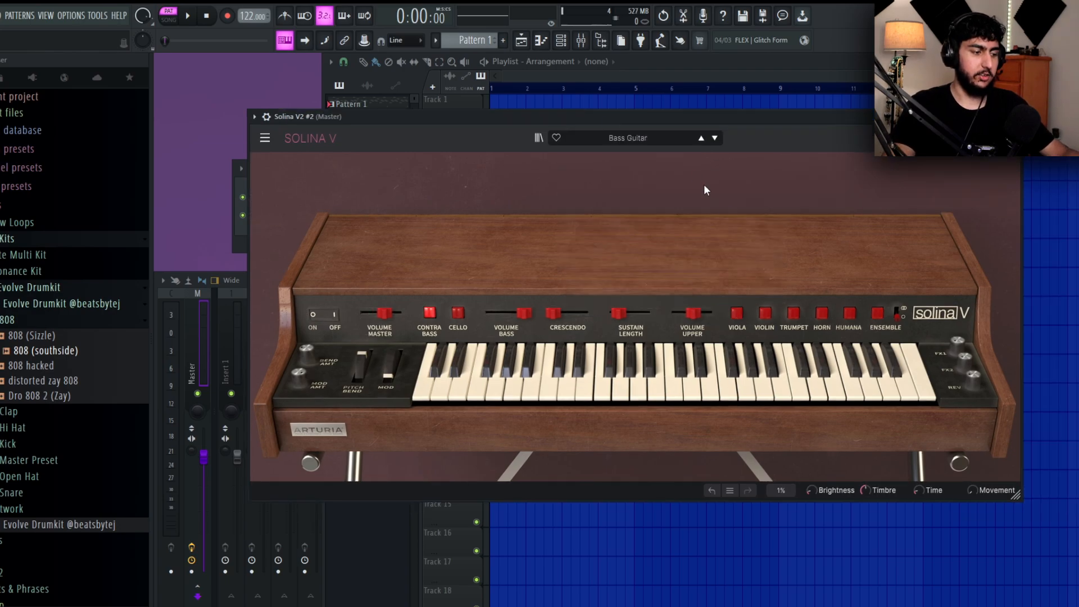
{"action": "left_click", "coordinate": [714, 137]}
{"action": "left_click", "coordinate": [715, 137]}
{"action": "left_click", "coordinate": [714, 138]}
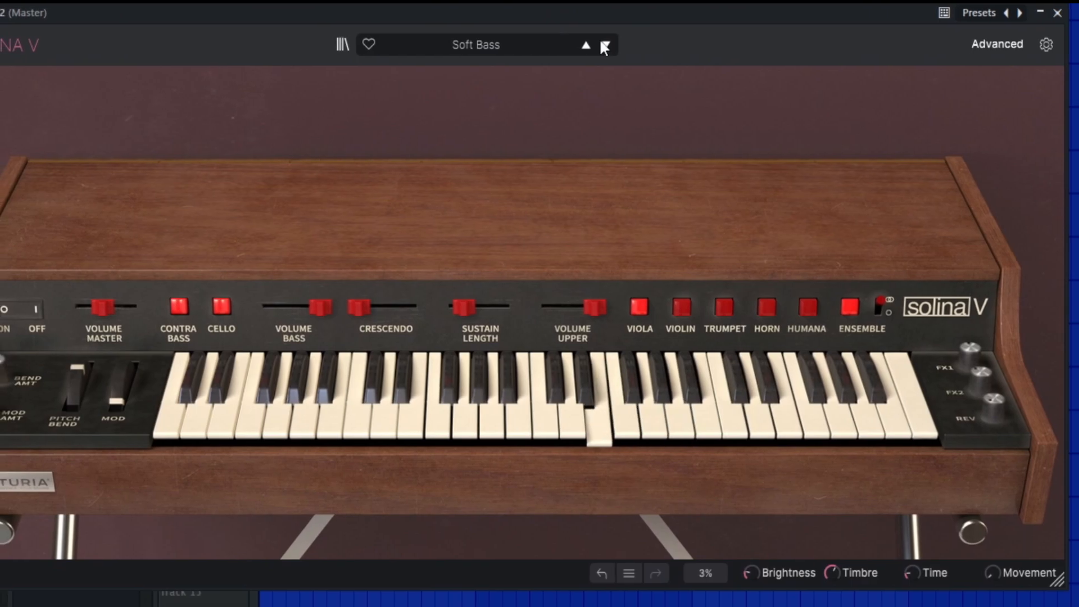
{"action": "left_click", "coordinate": [601, 43]}
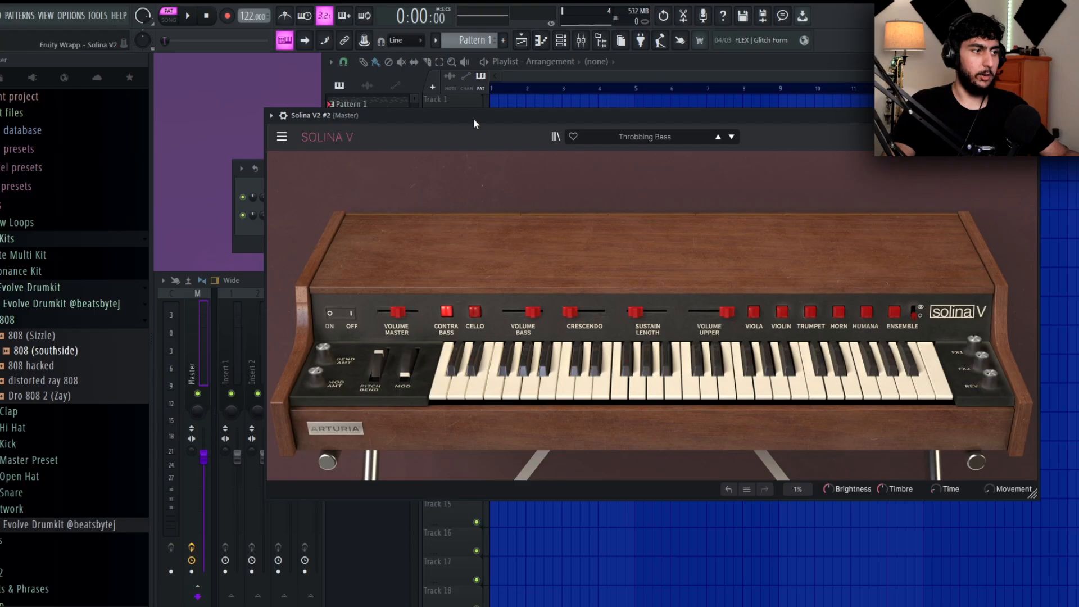
Step: Open the cloned channel's piano roll and draw an F#4 note from the start of bar 1 to nearly the end of bar 4
{"action": "left_click_drag", "start_coordinate": [473, 118], "coordinate": [539, 111]}
{"action": "right_click", "coordinate": [314, 215]}
{"action": "left_click", "coordinate": [365, 215]}
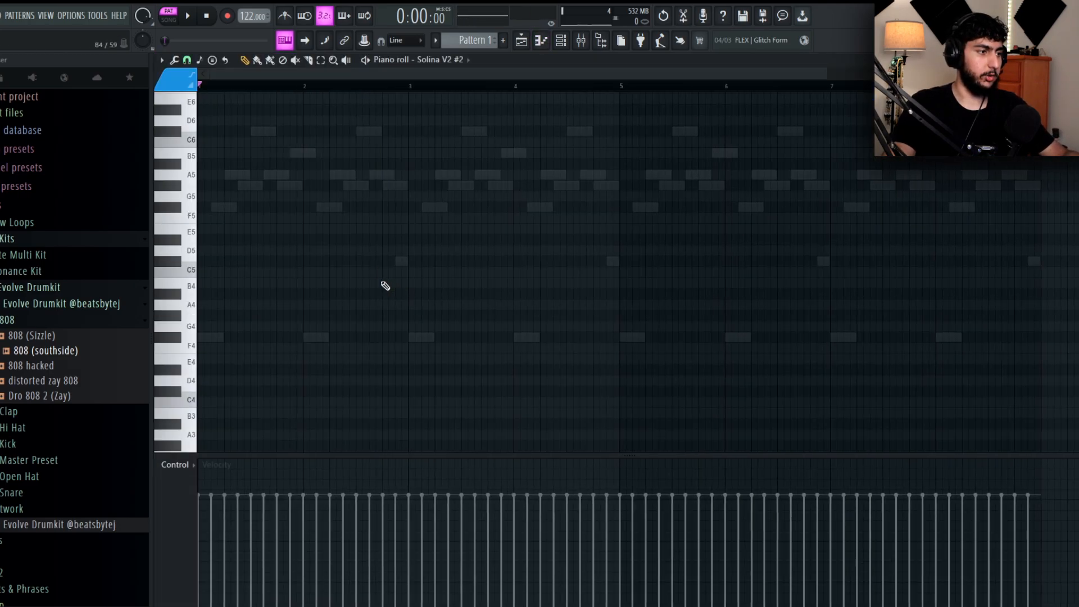
{"action": "scroll", "coordinate": [373, 217], "scroll_direction": "down", "scroll_amount": 2, "text": "ctrl"}
{"action": "scroll", "coordinate": [317, 235], "scroll_direction": "down", "scroll_amount": 1}
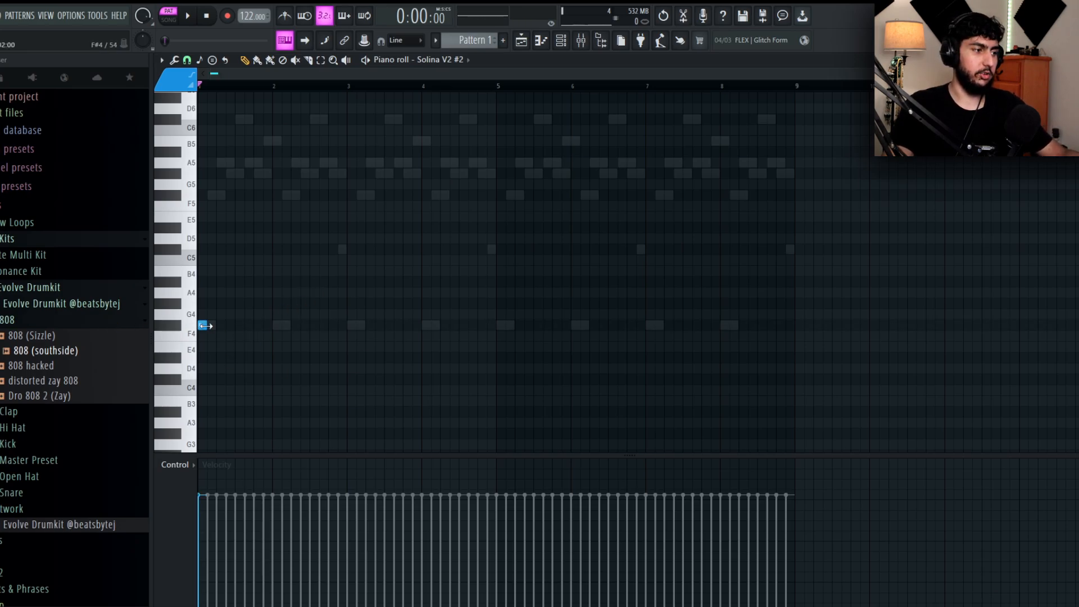
{"action": "left_click_drag", "start_coordinate": [205, 325], "coordinate": [482, 314]}
{"action": "key", "text": "ctrl+a"}
{"action": "key", "text": "ctrl+b"}
{"action": "right_click", "coordinate": [502, 324]}
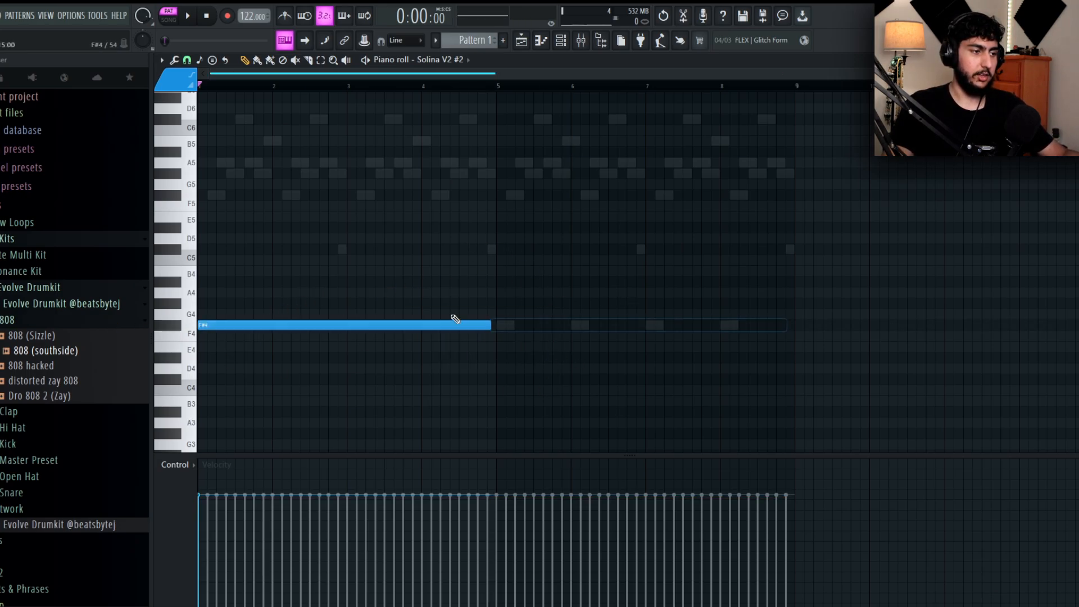
Step: Set the piano roll snap to Line and delete the long F#4 note
{"action": "left_click", "coordinate": [187, 60]}
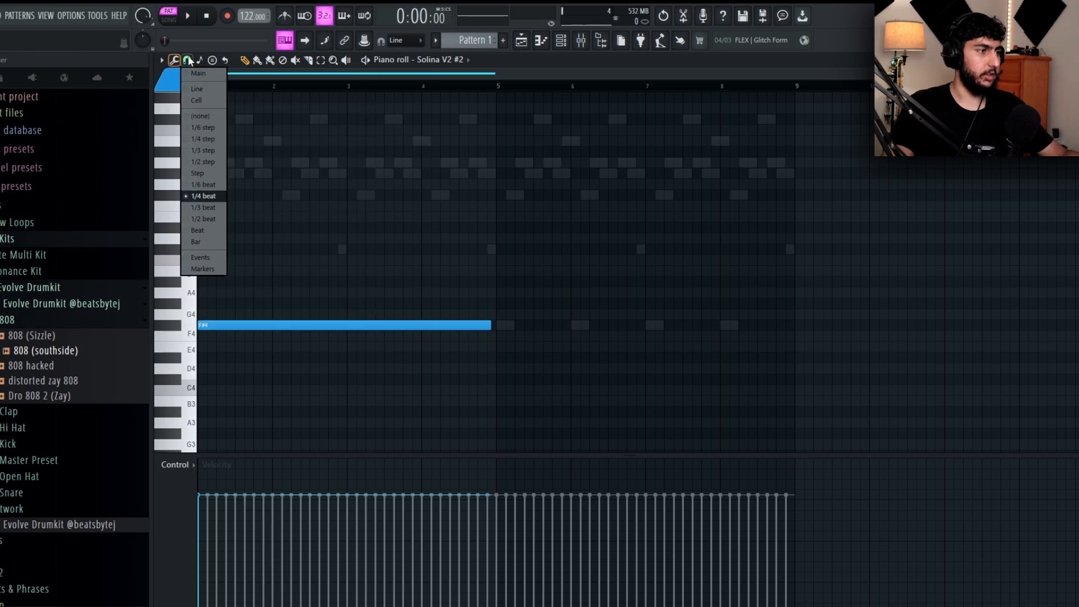
{"action": "left_click", "coordinate": [203, 90]}
{"action": "right_click", "coordinate": [479, 325]}
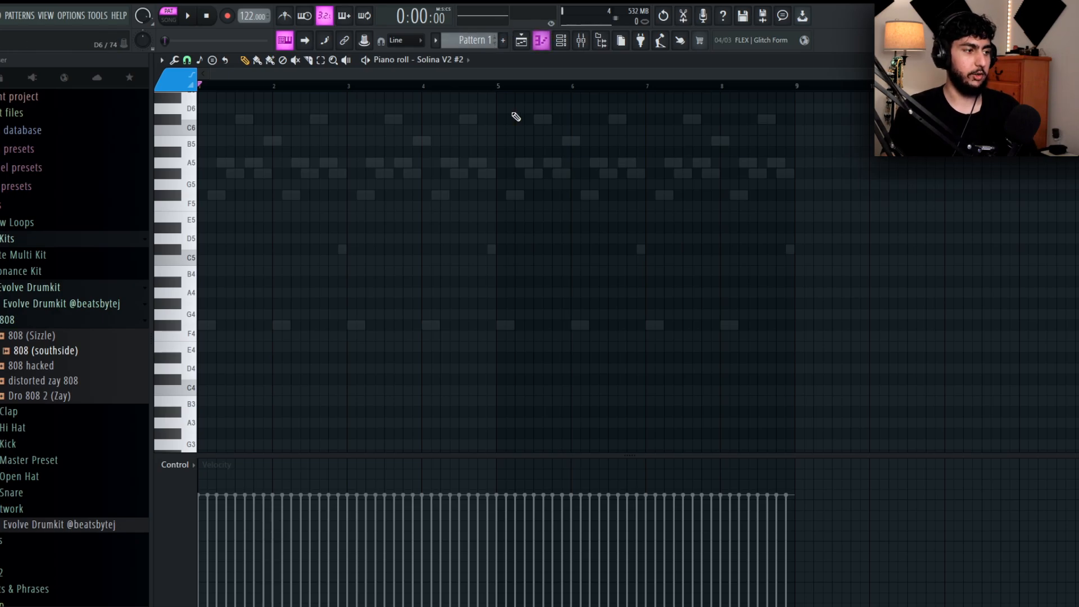
{"action": "scroll", "coordinate": [495, 230], "scroll_direction": "down", "scroll_amount": 3}
{"action": "left_click", "coordinate": [253, 230]}
{"action": "left_click_drag", "start_coordinate": [431, 190], "coordinate": [329, 303]}
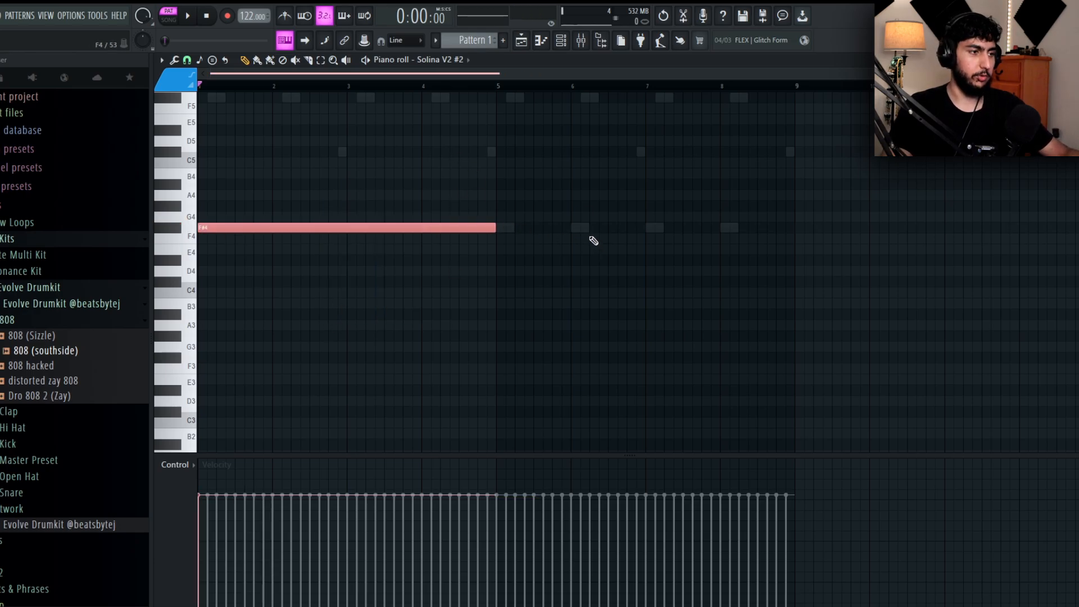
{"action": "key", "text": "Delete"}
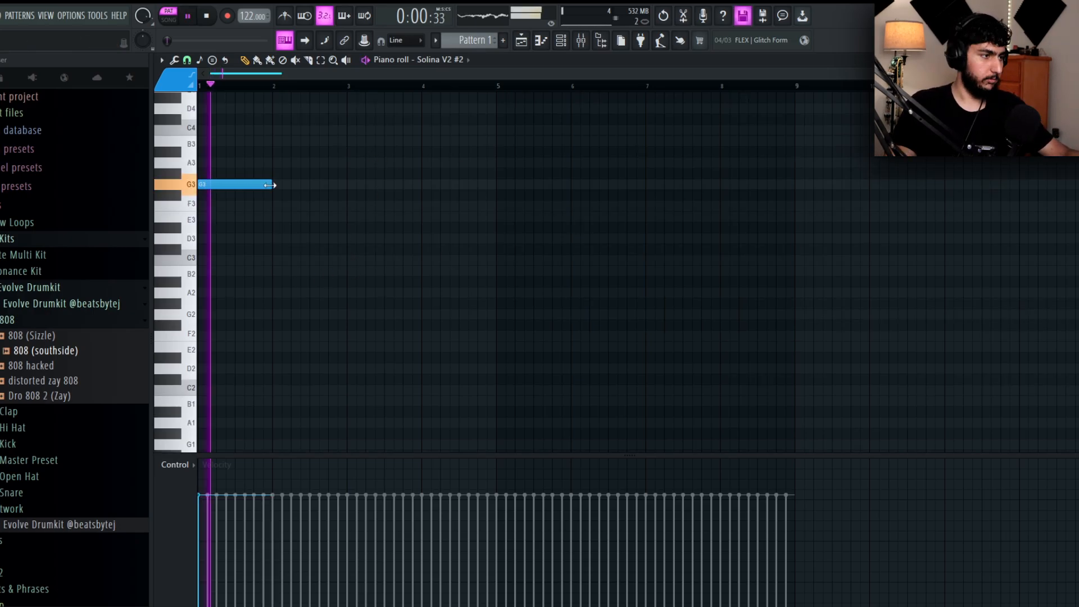
Step: Move the bar 1 note down to D3, then add one-bar notes on C#3 in bar 2 and F#3 in bar 3 during playback
{"action": "key", "text": "space"}
{"action": "left_click_drag", "start_coordinate": [250, 185], "coordinate": [248, 242]}
{"action": "key", "text": "space"}
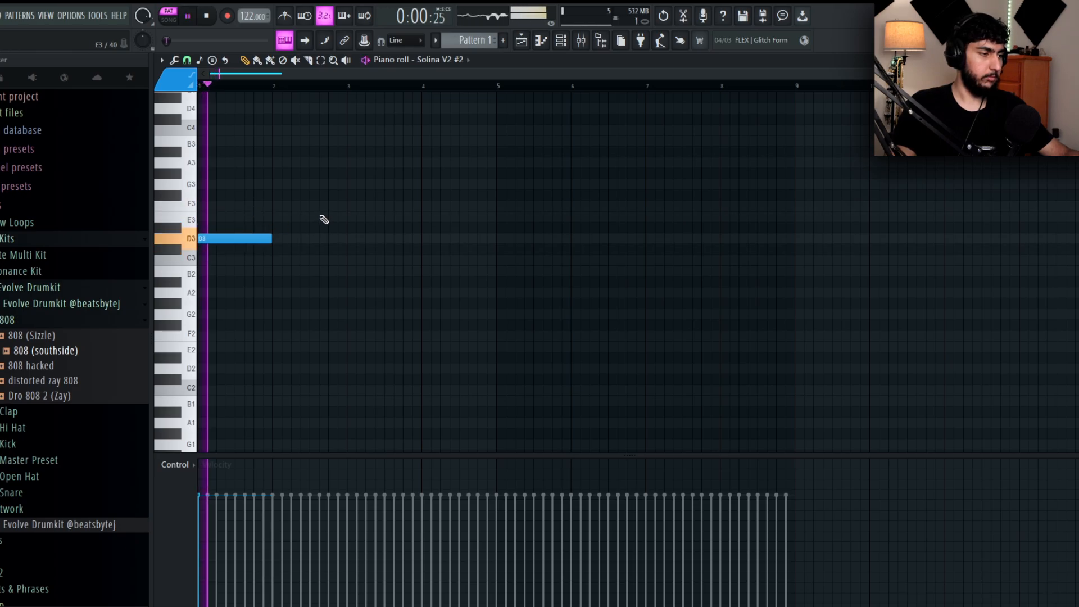
{"action": "left_click", "coordinate": [275, 249]}
{"action": "scroll", "coordinate": [391, 208], "scroll_direction": "up", "scroll_amount": 1}
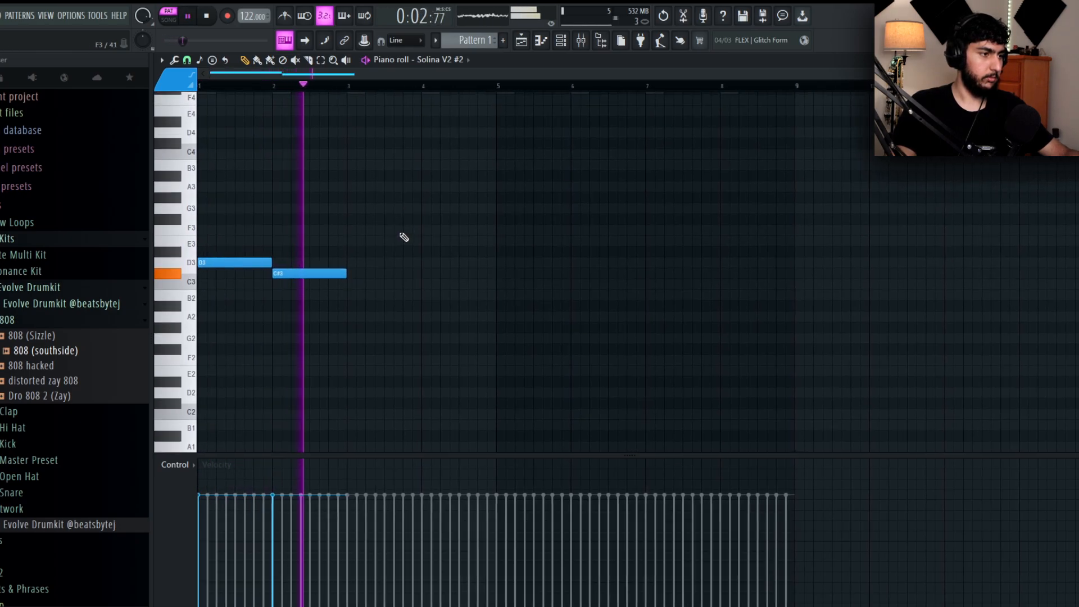
{"action": "mouse_move", "coordinate": [364, 220]}
{"action": "left_mouse_down"}
{"action": "mouse_move", "coordinate": [345, 219]}
{"action": "mouse_move", "coordinate": [355, 219]}
{"action": "left_mouse_up"}
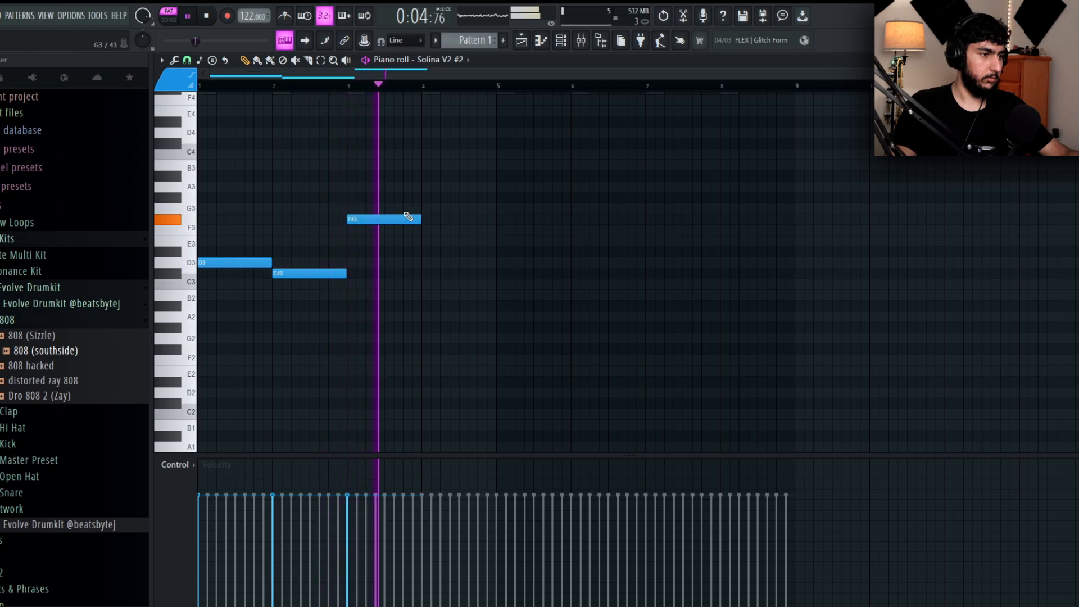
Step: Fill bar 4 with two half-bar notes, G#3 followed by A3
{"action": "left_click", "coordinate": [422, 198]}
{"action": "left_click_drag", "start_coordinate": [466, 198], "coordinate": [504, 206]}
{"action": "left_click", "coordinate": [506, 209]}
{"action": "key", "text": "ctrl+z"}
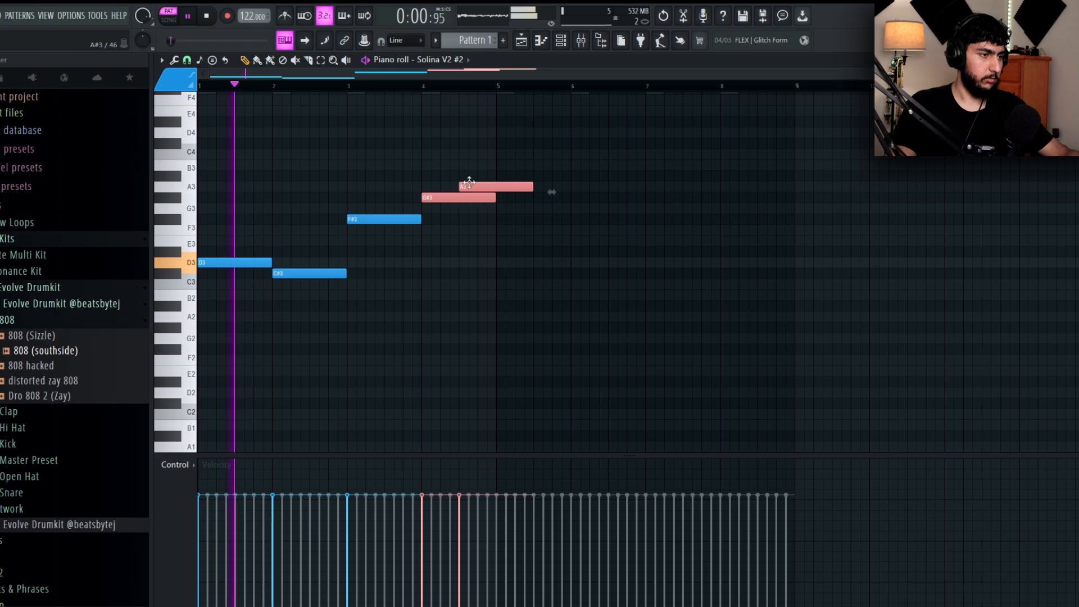
{"action": "left_click_drag", "start_coordinate": [496, 196], "coordinate": [459, 196]}
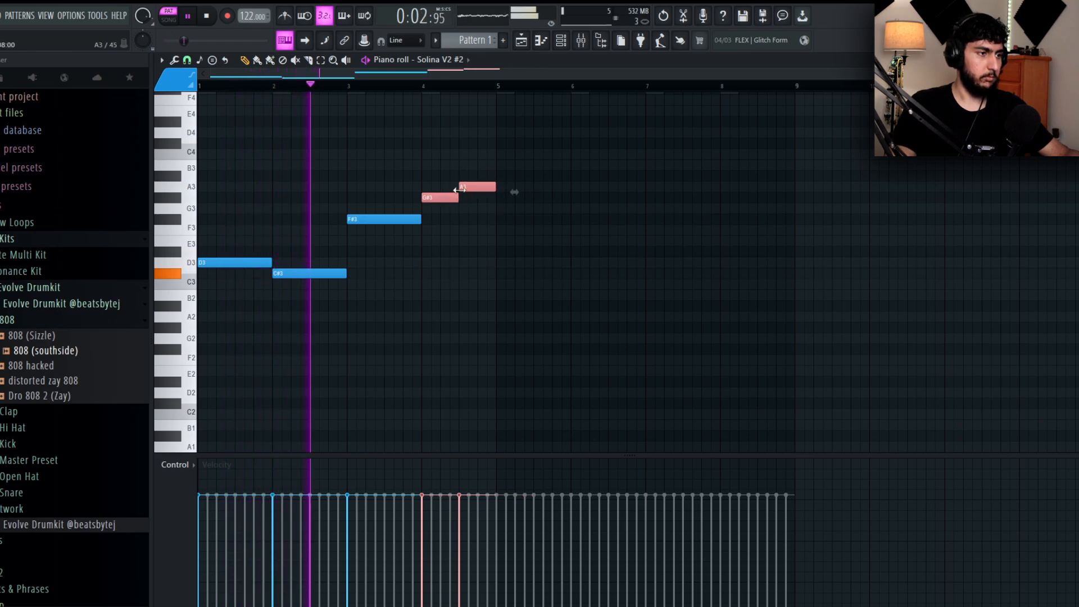
{"action": "left_click", "coordinate": [490, 158]}
Step: Duplicate the four-bar bass line into bars 5 to 8
{"action": "scroll", "coordinate": [525, 185], "scroll_direction": "up", "scroll_amount": 1}
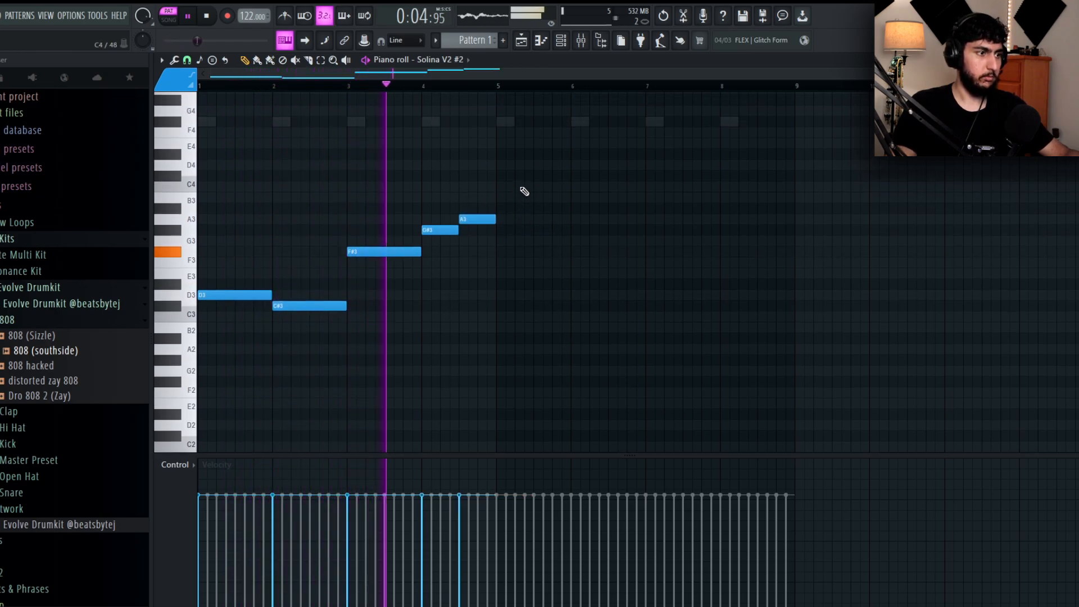
{"action": "key", "text": "ctrl+b"}
{"action": "left_click", "coordinate": [562, 263], "text": "ctrl"}
Step: Raise the copied notes in bars 5 and 6 one octave and lower the bar 6 note to B3
{"action": "left_click_drag", "start_coordinate": [610, 319], "coordinate": [488, 254]}
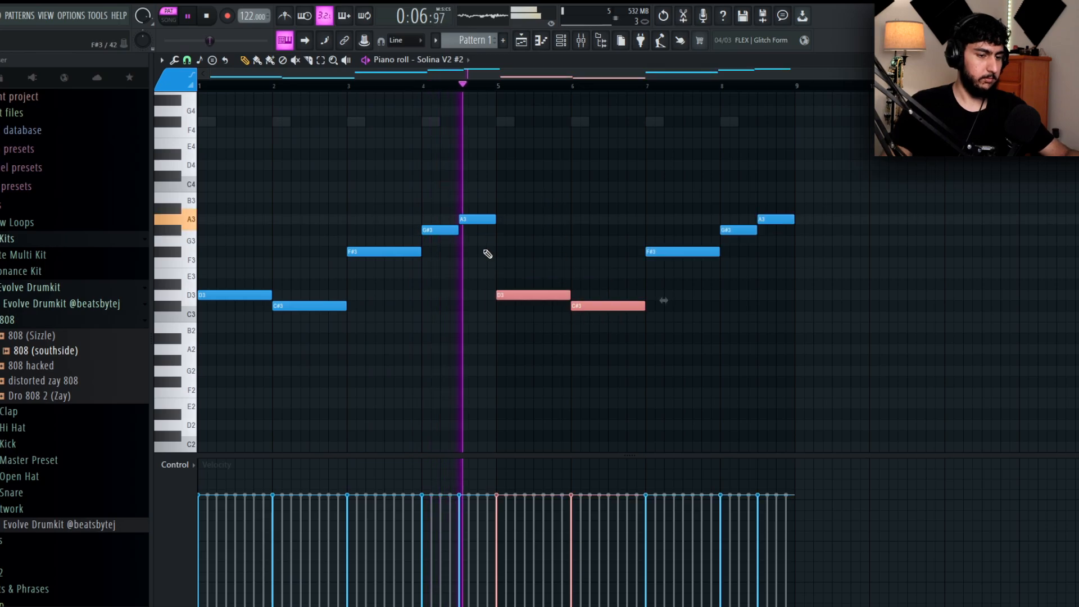
{"action": "key", "text": "ctrl+Up"}
{"action": "left_click", "coordinate": [556, 191]}
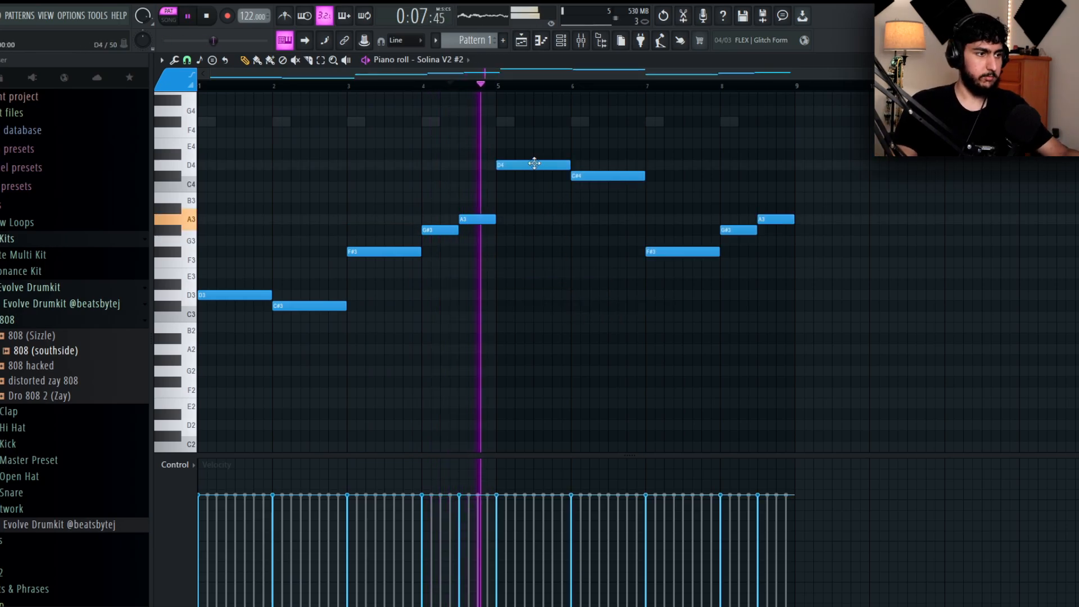
{"action": "left_click_drag", "start_coordinate": [586, 173], "coordinate": [587, 195]}
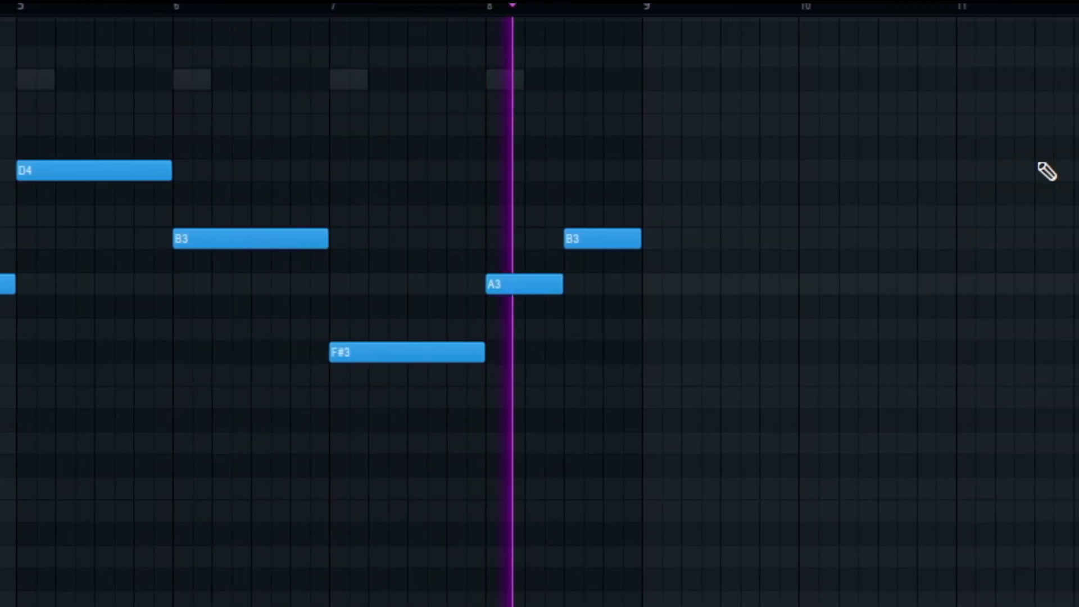
{"action": "left_click_drag", "start_coordinate": [198, 183], "coordinate": [910, 364]}
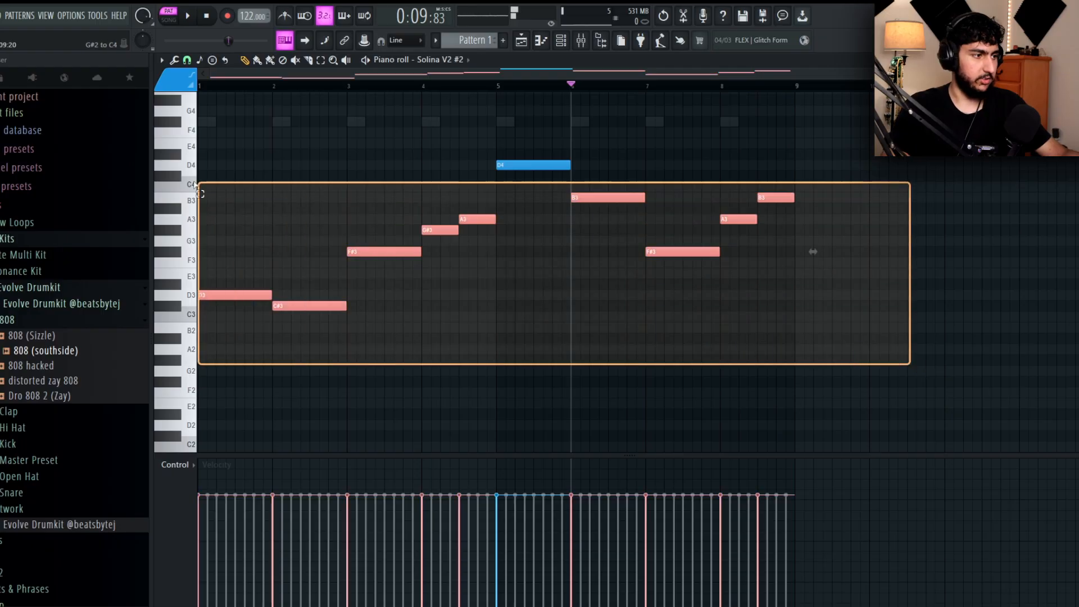
{"action": "left_click", "coordinate": [863, 230], "text": "ctrl"}
{"action": "left_click_drag", "start_coordinate": [835, 139], "coordinate": [220, 371]}
{"action": "left_click", "coordinate": [291, 240], "text": "ctrl"}
Step: Try raising the D3 and C#3 notes in bars 1 and 2 by one octave
{"action": "scroll", "coordinate": [814, 264], "scroll_direction": "up", "scroll_amount": 1}
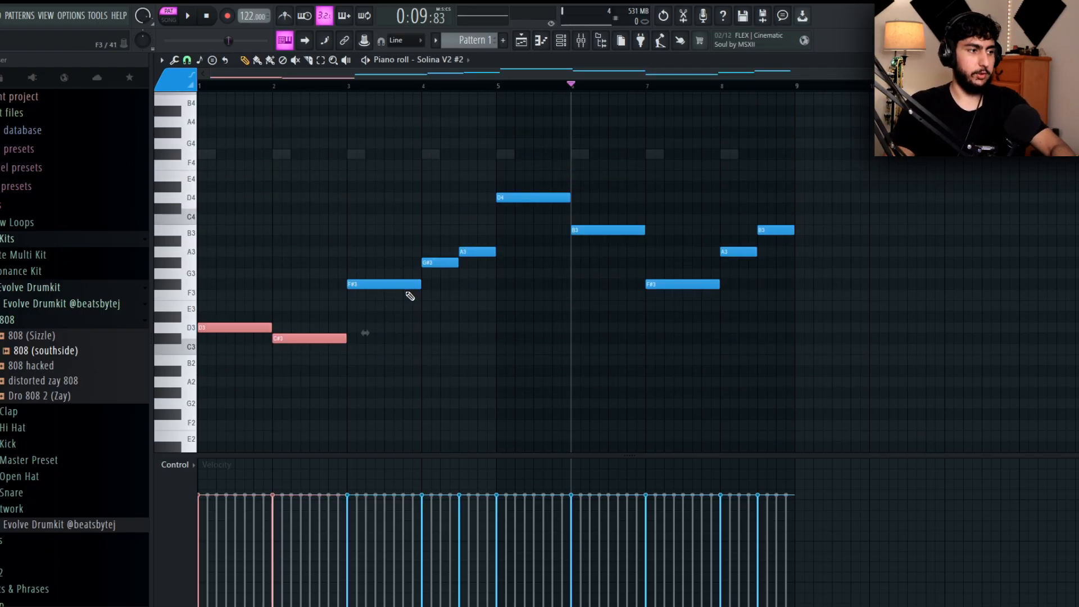
{"action": "key", "text": "ctrl+Up"}
{"action": "left_click", "coordinate": [464, 318], "text": "ctrl"}
{"action": "left_click_drag", "start_coordinate": [242, 181], "coordinate": [230, 227]}
{"action": "left_click", "coordinate": [404, 231], "text": "ctrl"}
{"action": "left_click_drag", "start_coordinate": [512, 276], "coordinate": [507, 320]}
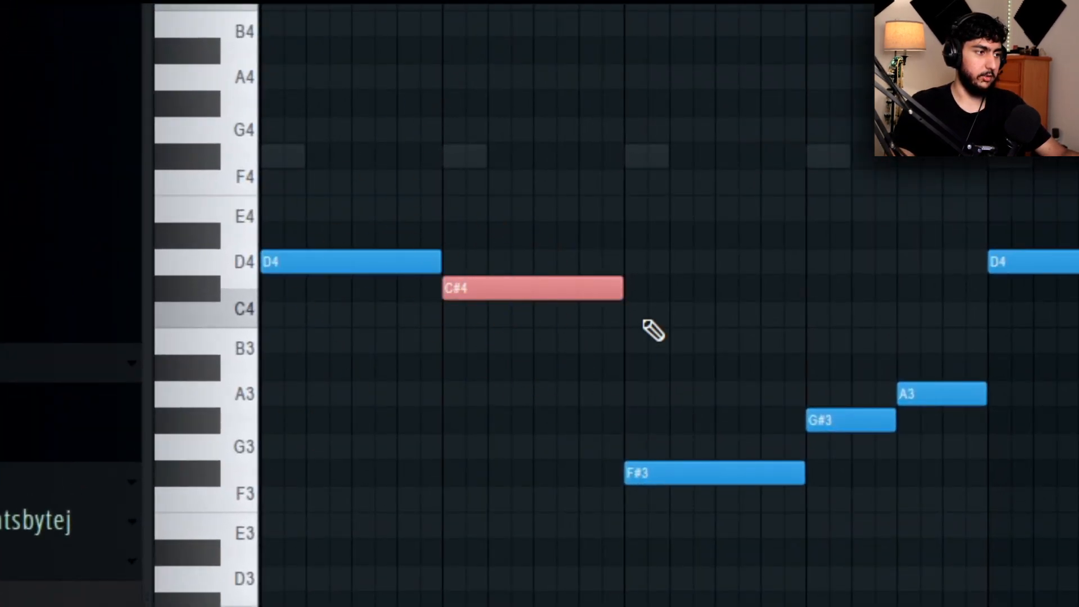
{"action": "right_click", "coordinate": [576, 366]}
{"action": "left_click_drag", "start_coordinate": [716, 382], "coordinate": [609, 509]}
{"action": "right_click", "coordinate": [846, 519]}
Step: Select the D4 and C#4 notes in bars 1 and 2 and transpose them back down one octave
{"action": "left_click", "coordinate": [624, 261], "text": "ctrl"}
{"action": "left_click", "coordinate": [711, 240], "text": "ctrl+shift"}
{"action": "left_click", "coordinate": [719, 370], "text": "ctrl"}
{"action": "left_click", "coordinate": [620, 260], "text": "ctrl"}
{"action": "left_click", "coordinate": [720, 241], "text": "ctrl+shift"}
{"action": "left_click", "coordinate": [744, 337], "text": "ctrl"}
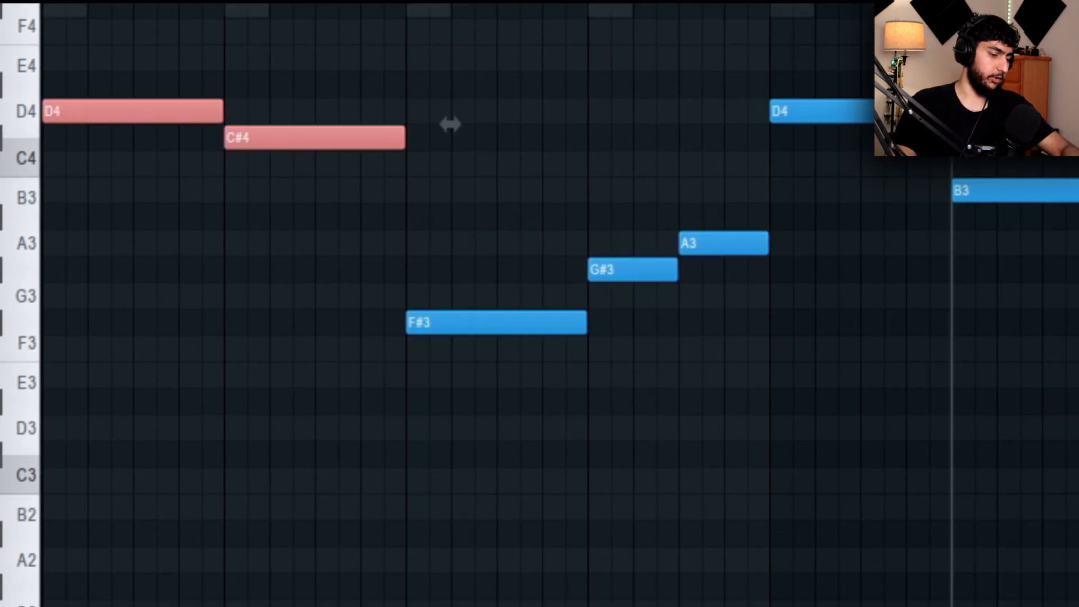
{"action": "key", "text": "ctrl+Down"}
{"action": "left_click", "coordinate": [590, 81], "text": "ctrl"}
{"action": "left_click_drag", "start_coordinate": [747, 490], "coordinate": [100, 100]}
{"action": "left_click", "coordinate": [702, 399], "text": "ctrl"}
{"action": "left_click_drag", "start_coordinate": [389, 286], "coordinate": [302, 186]}
{"action": "left_click", "coordinate": [574, 358], "text": "ctrl"}
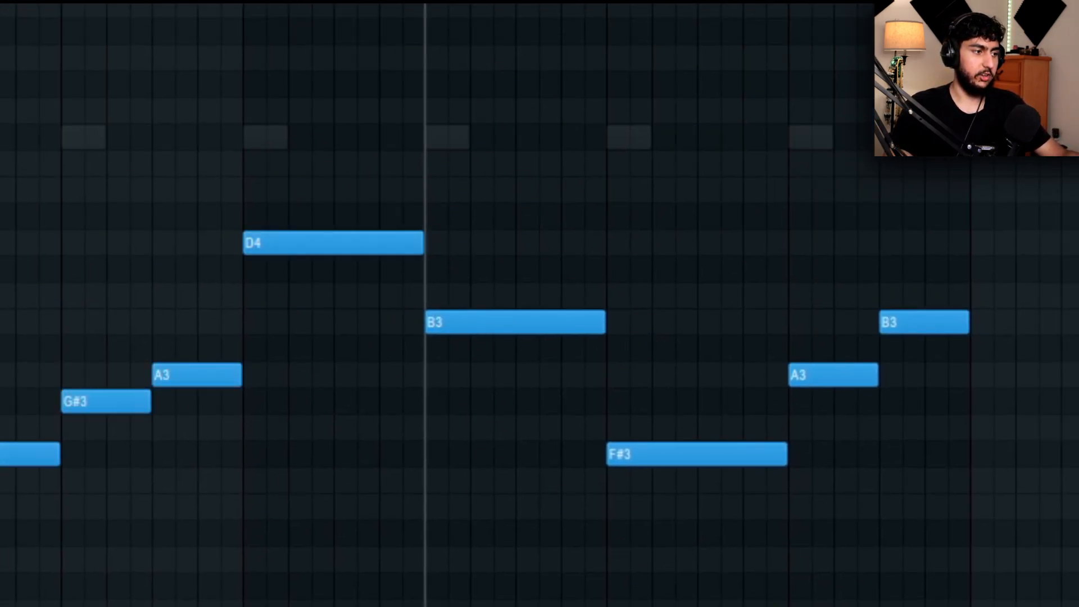
{"action": "left_click_drag", "start_coordinate": [524, 277], "coordinate": [459, 370]}
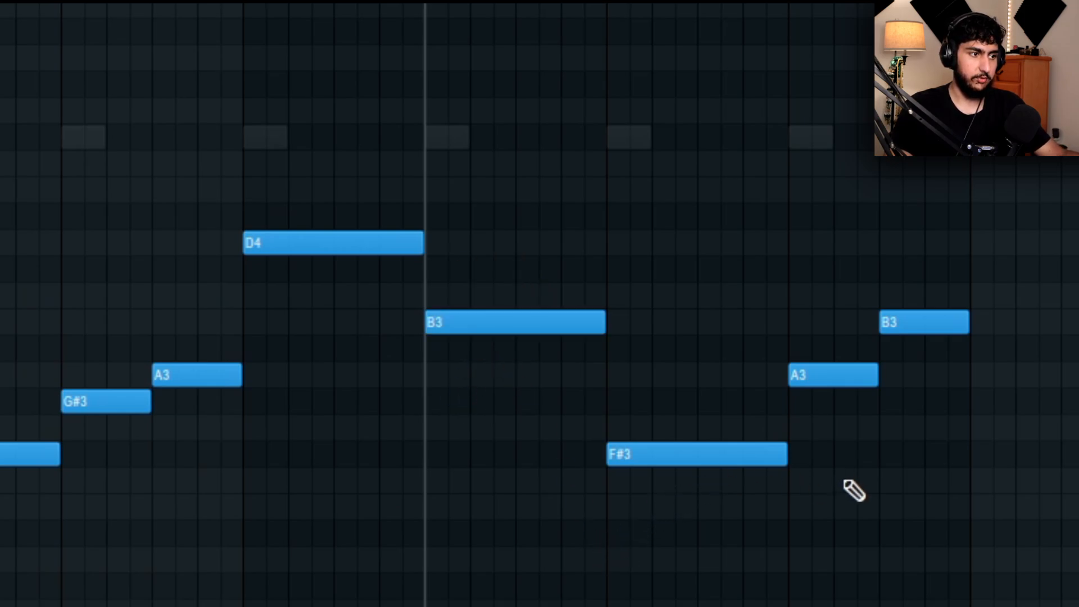
{"action": "left_click_drag", "start_coordinate": [561, 284], "coordinate": [556, 374], "text": "ctrl"}
{"action": "left_click", "coordinate": [401, 404], "text": "ctrl"}
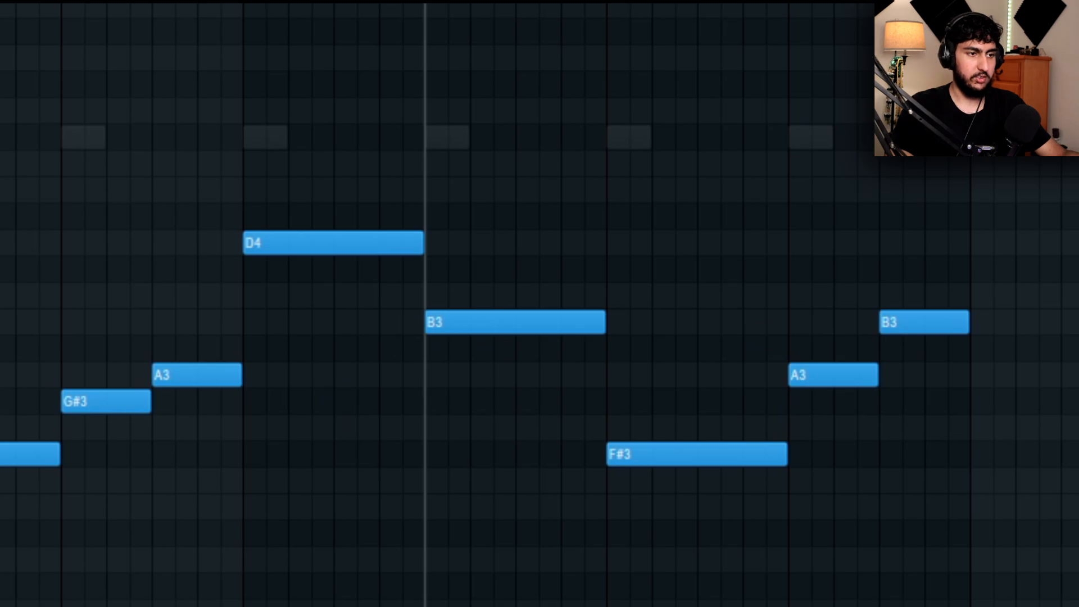
{"action": "left_click_drag", "start_coordinate": [228, 413], "coordinate": [146, 374], "text": "ctrl"}
{"action": "left_click", "coordinate": [912, 394], "text": "ctrl"}
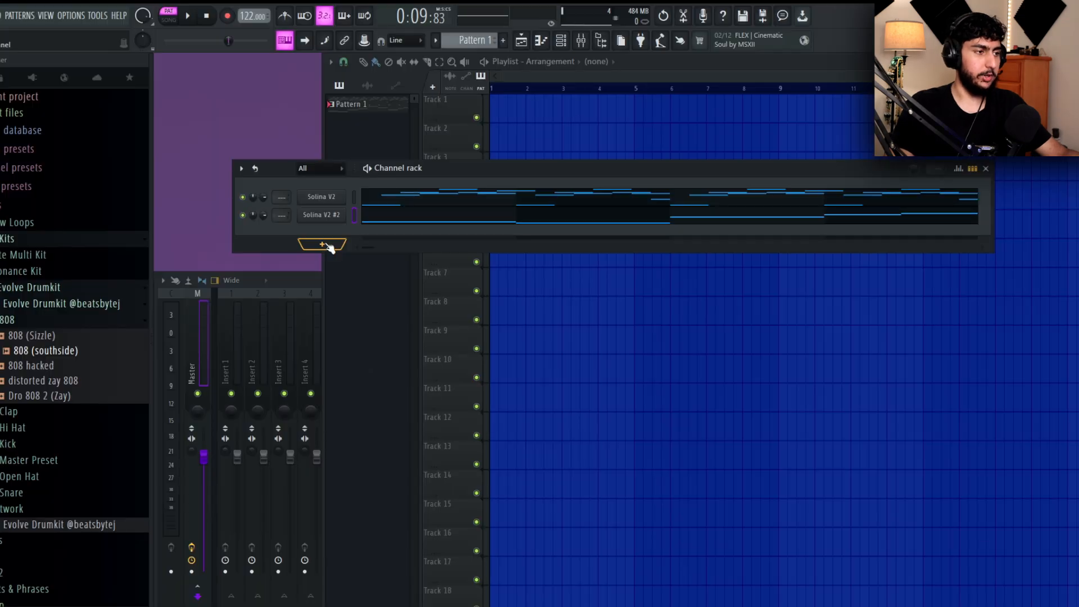
Step: Add The Prince as a new instrument channel and reposition its plugin window
{"action": "left_click", "coordinate": [325, 245]}
{"action": "left_click", "coordinate": [382, 333]}
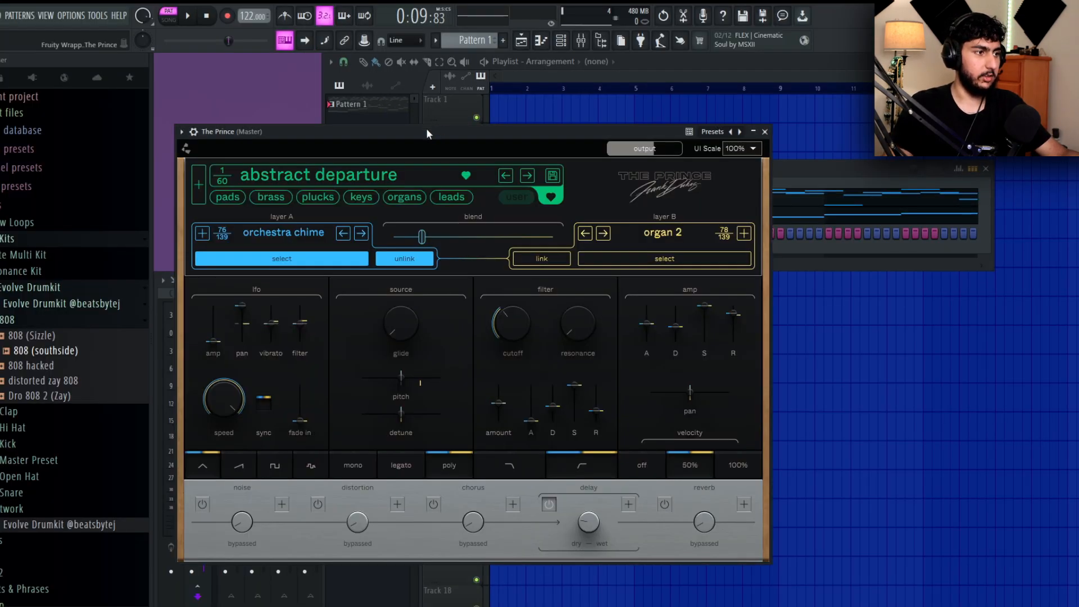
{"action": "left_click_drag", "start_coordinate": [427, 129], "coordinate": [549, 97]}
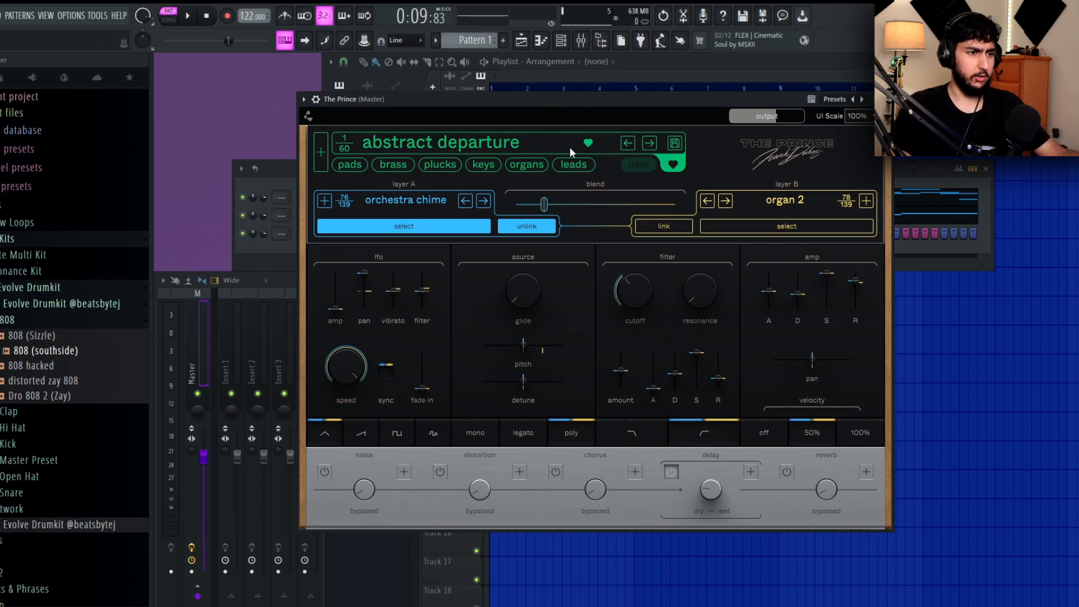
Step: Load the transport evolution preset from The Prince's keys category and close the plugin
{"action": "left_click", "coordinate": [475, 164]}
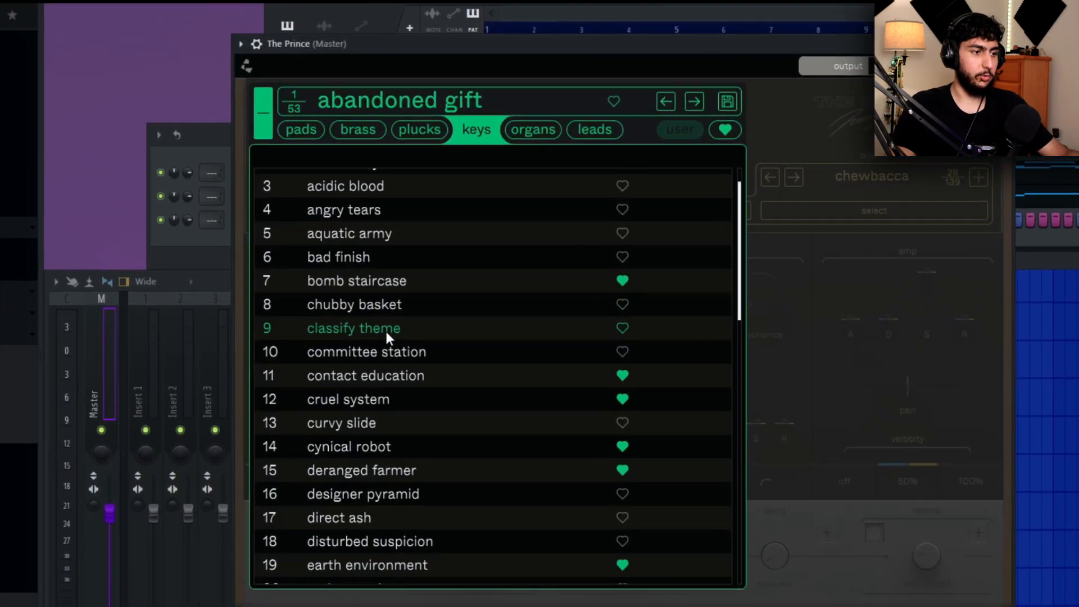
{"action": "scroll", "coordinate": [419, 321], "scroll_direction": "down", "scroll_amount": 5}
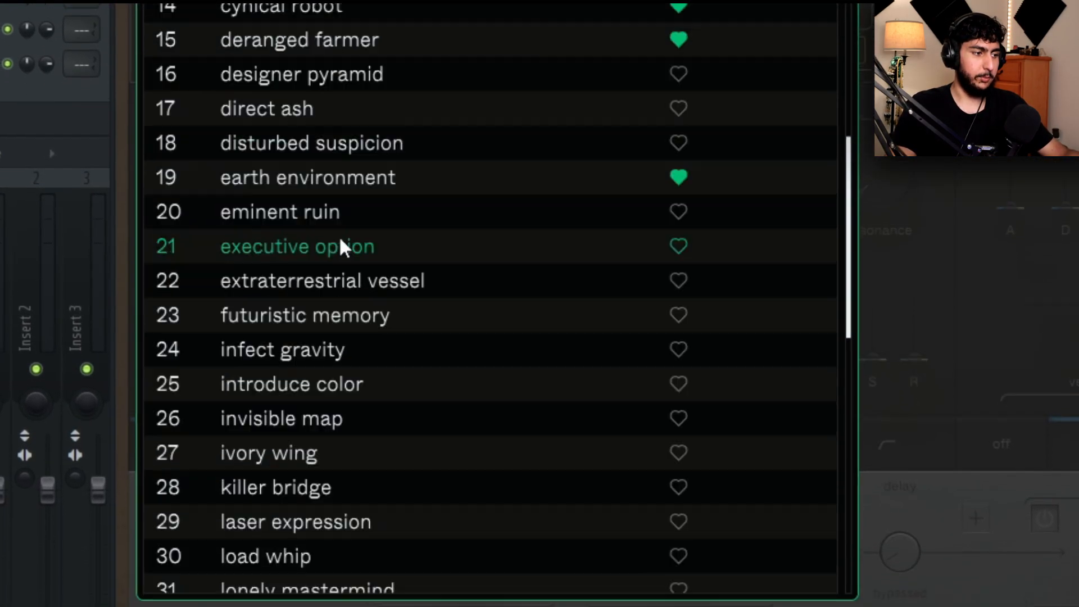
{"action": "scroll", "coordinate": [341, 248], "scroll_direction": "down", "scroll_amount": 8}
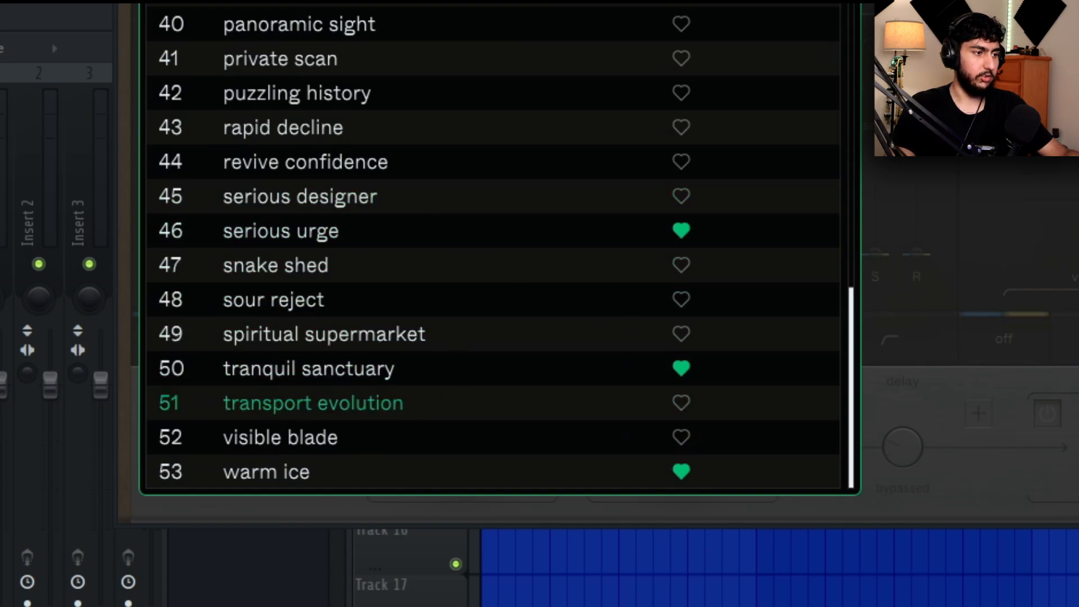
{"action": "left_click", "coordinate": [313, 403]}
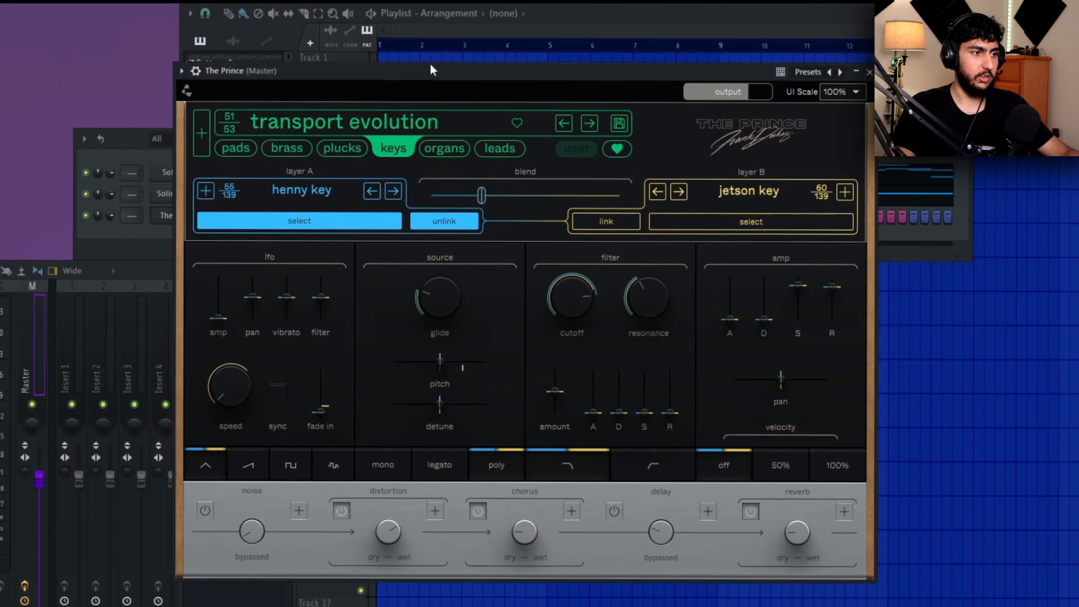
{"action": "left_click", "coordinate": [160, 216]}
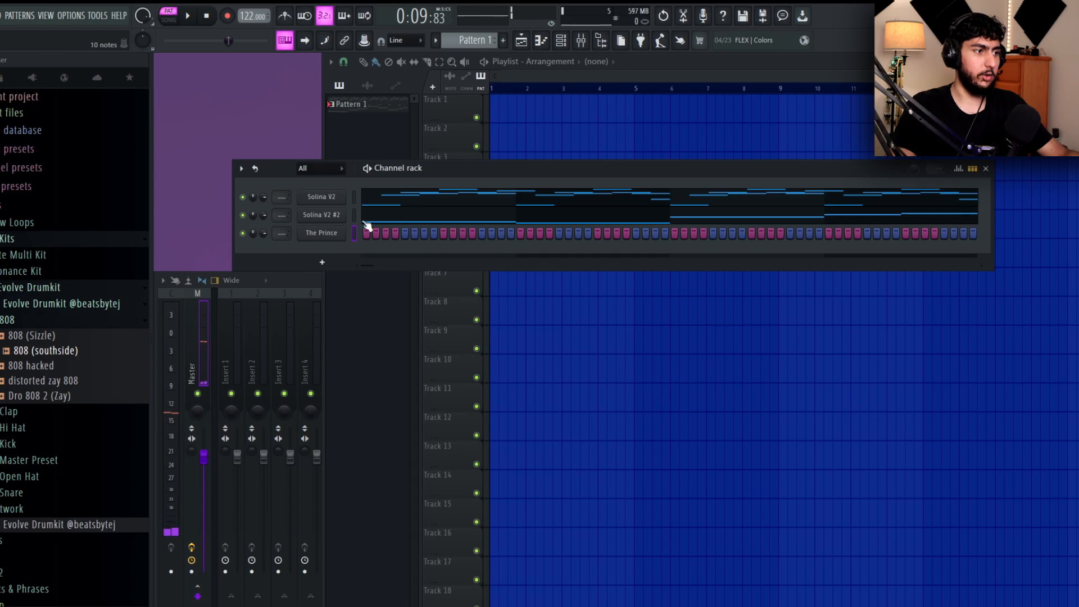
Step: Copy all the bass notes from Solina V2 #2 into The Prince's piano roll
{"action": "right_click", "coordinate": [344, 231]}
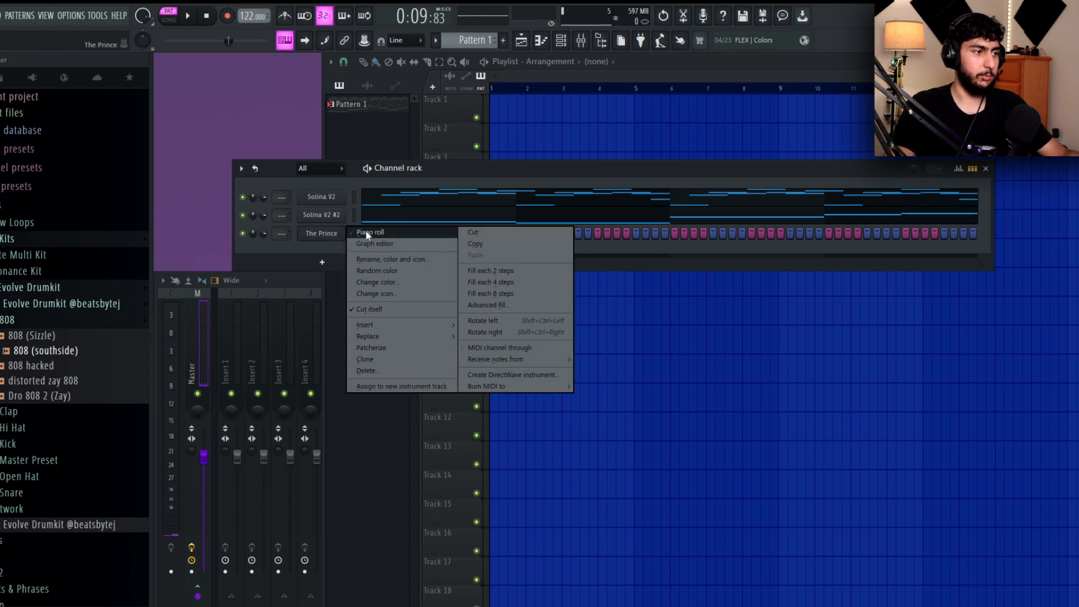
{"action": "left_click", "coordinate": [368, 231]}
{"action": "double_click", "coordinate": [605, 231]}
{"action": "key", "text": "ctrl+a"}
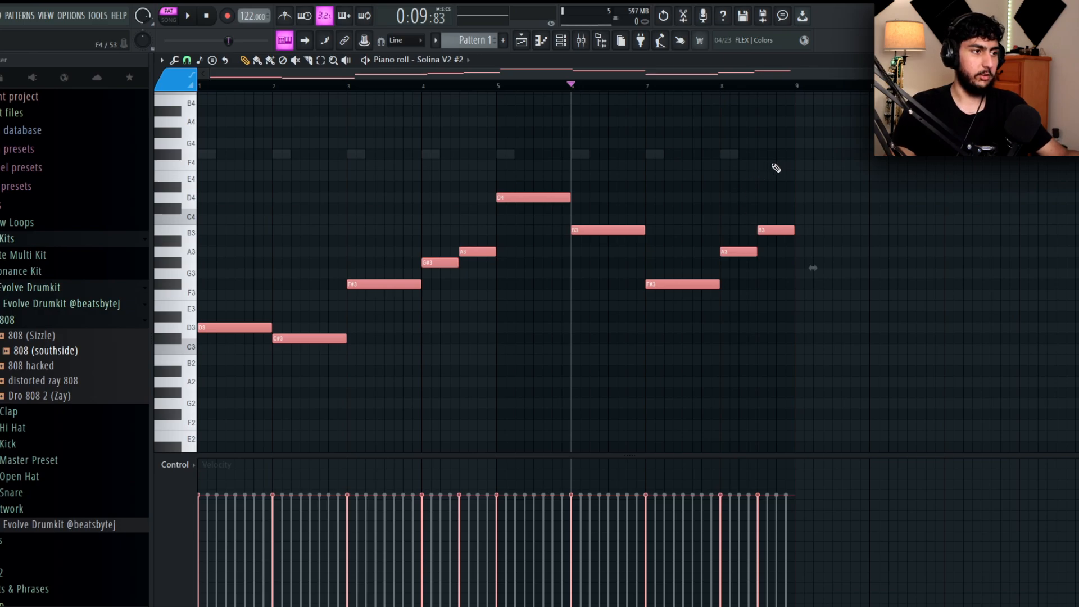
{"action": "left_click", "coordinate": [466, 60]}
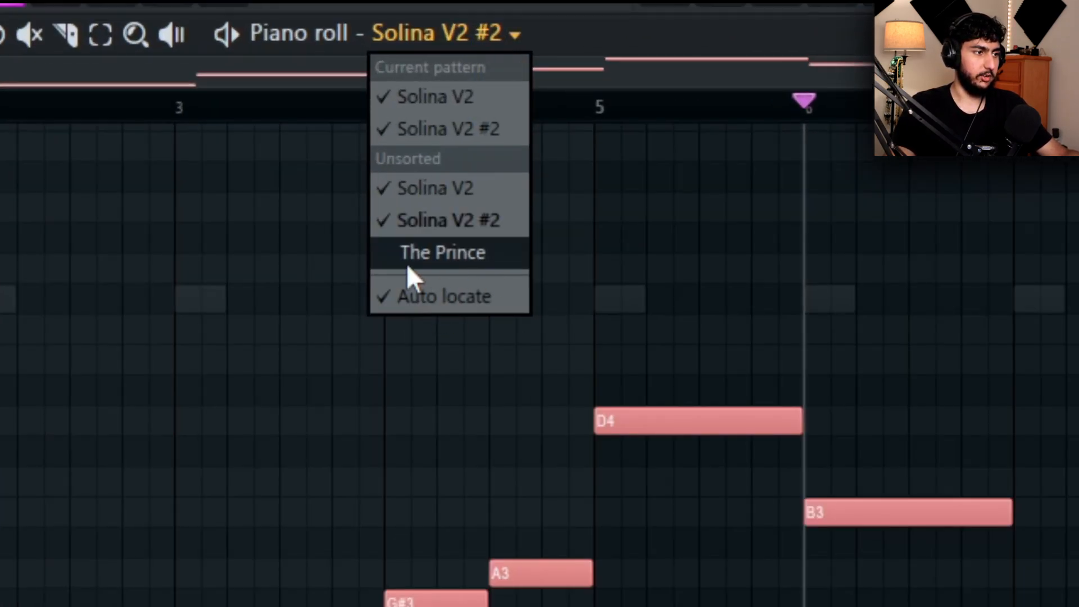
{"action": "left_click", "coordinate": [406, 264]}
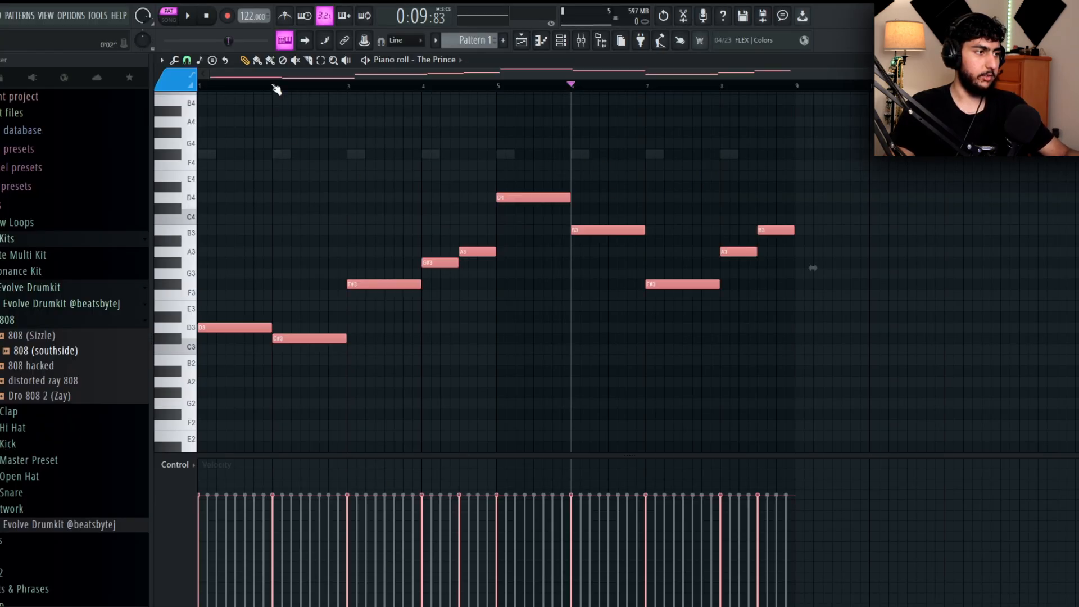
Step: Play the pattern with The Prince layered on the bass line, open its piano roll, and stop playback
{"action": "key", "text": "space"}
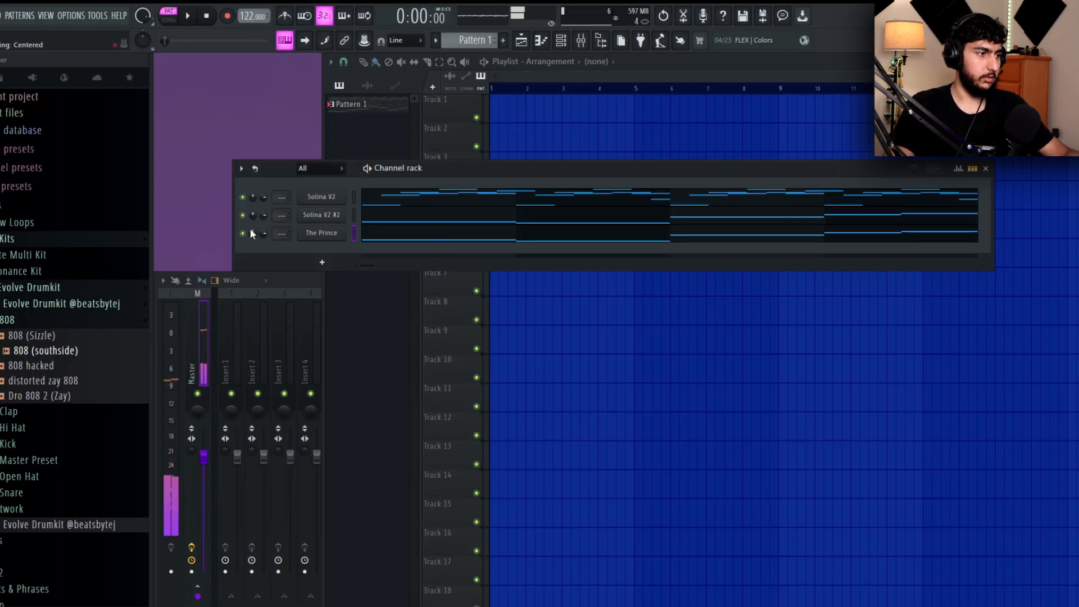
{"action": "left_click", "coordinate": [414, 237]}
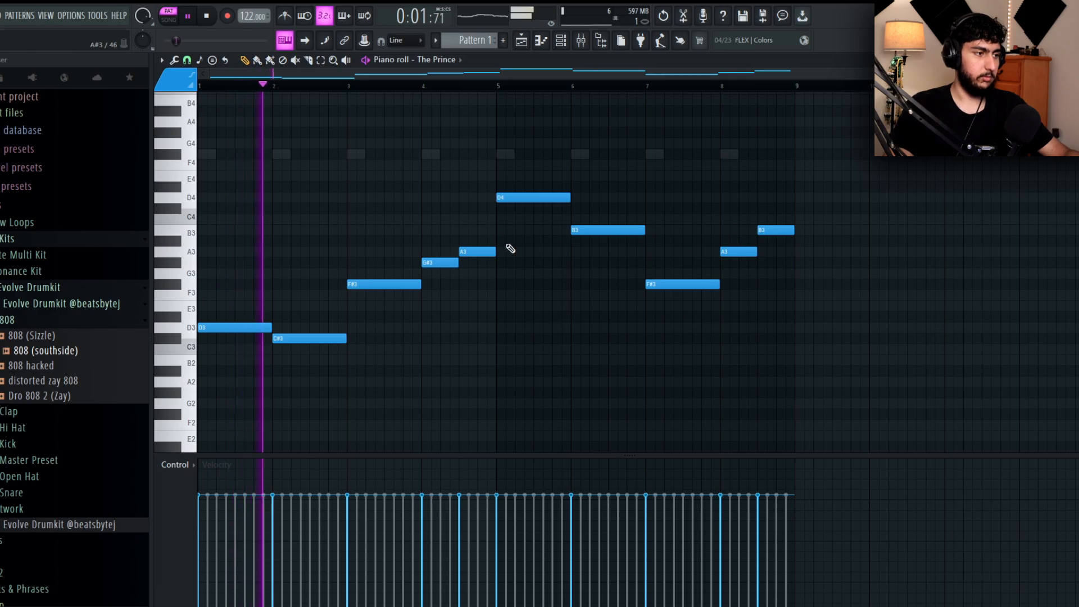
{"action": "key", "text": "space"}
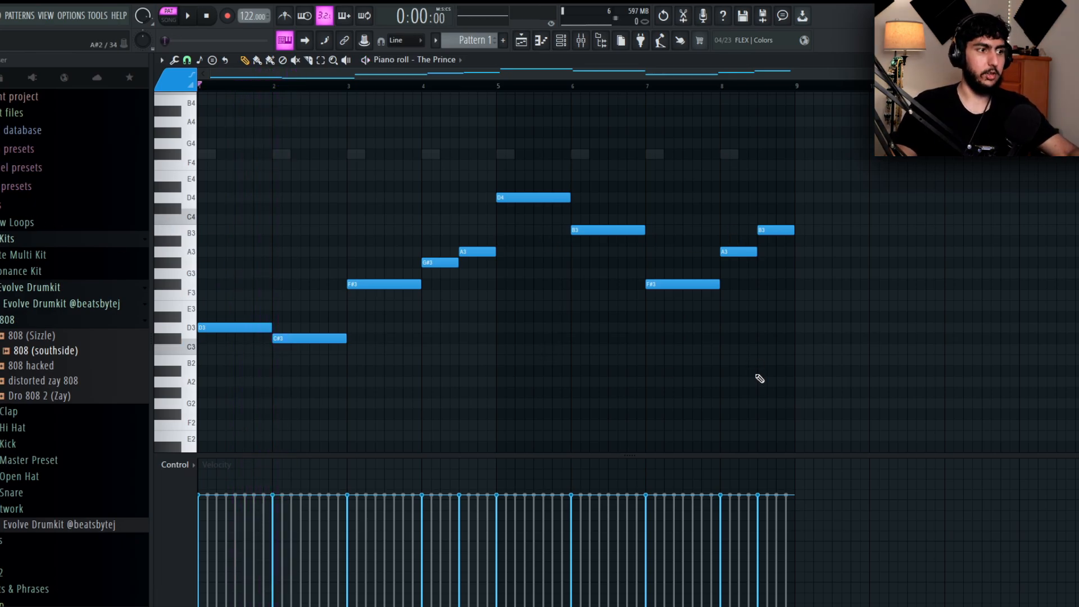
Step: Transpose all of The Prince's notes up one octave and play the pattern to audition them
{"action": "key", "text": "ctrl+Up"}
{"action": "key", "text": "space"}
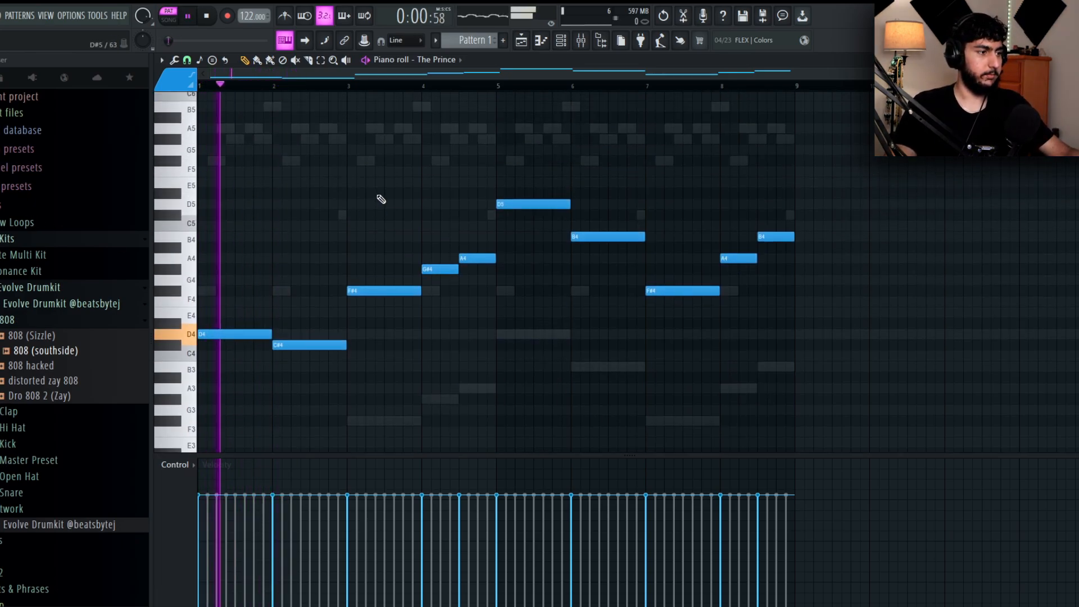
{"action": "scroll", "coordinate": [609, 298], "scroll_direction": "up", "scroll_amount": 1}
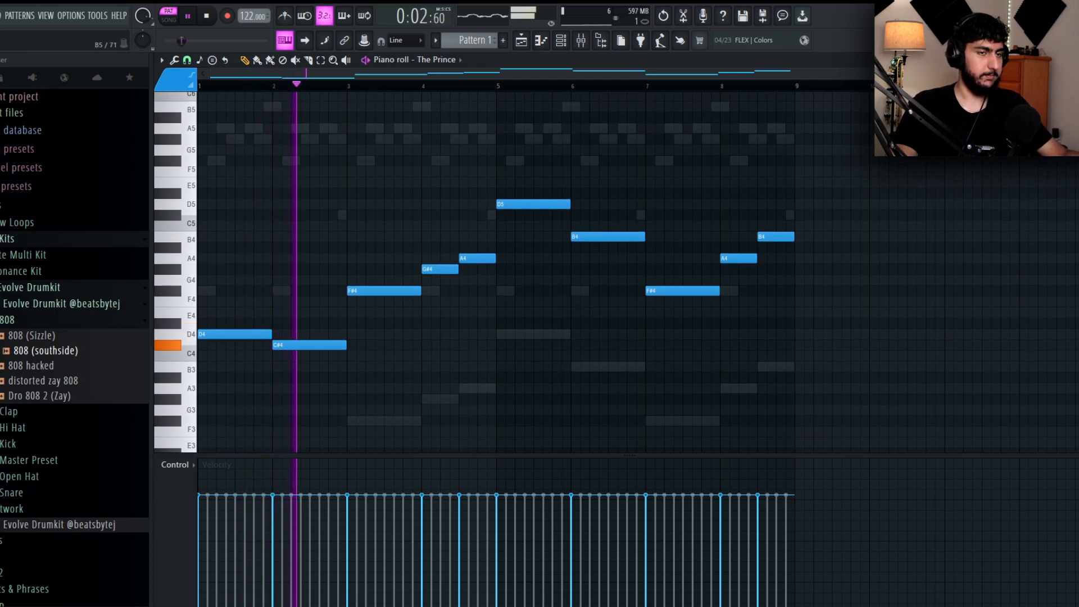
{"action": "scroll", "coordinate": [646, 223], "scroll_direction": "up", "scroll_amount": 1}
{"action": "left_click_drag", "start_coordinate": [902, 381], "coordinate": [176, 189]}
{"action": "left_click", "coordinate": [917, 314]}
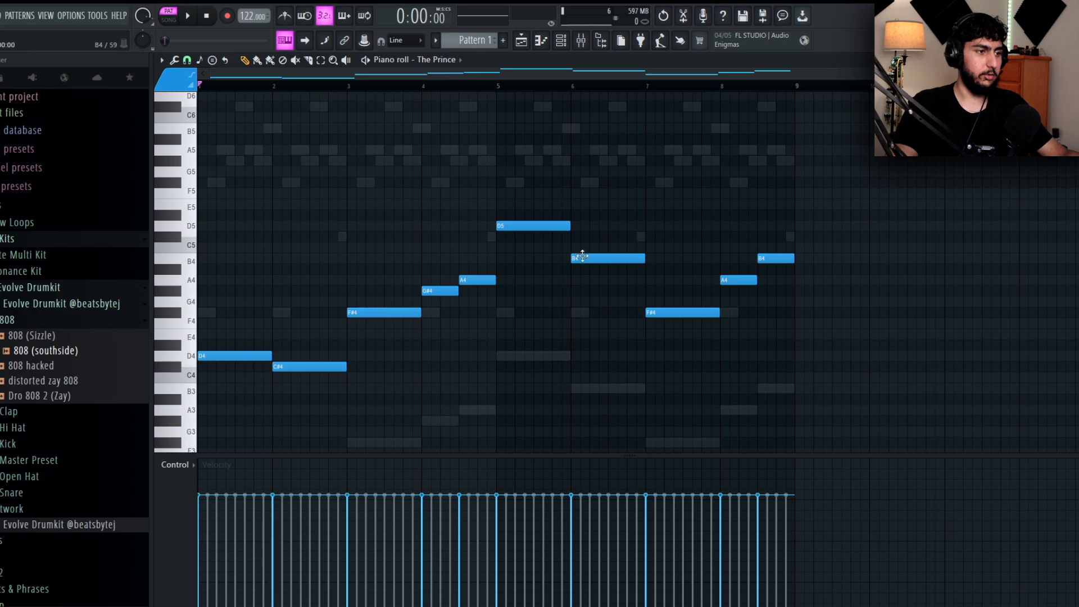
Step: Add a two-bar F#5 note at bar 1 of The Prince's piano roll and a matching C#6 note above it
{"action": "scroll", "coordinate": [482, 190], "scroll_direction": "up", "scroll_amount": 1}
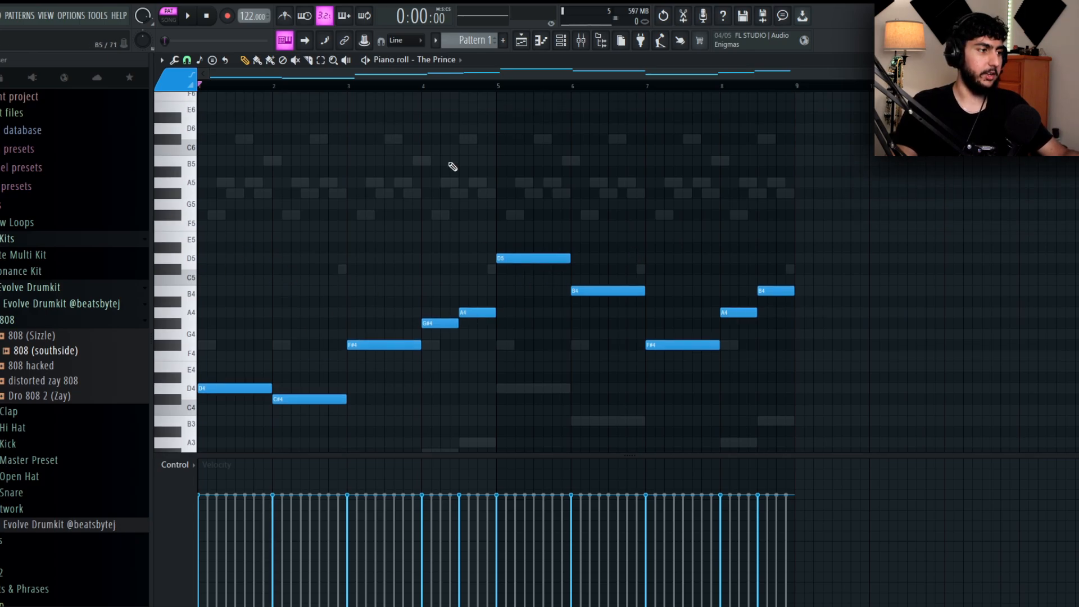
{"action": "left_click", "coordinate": [227, 214]}
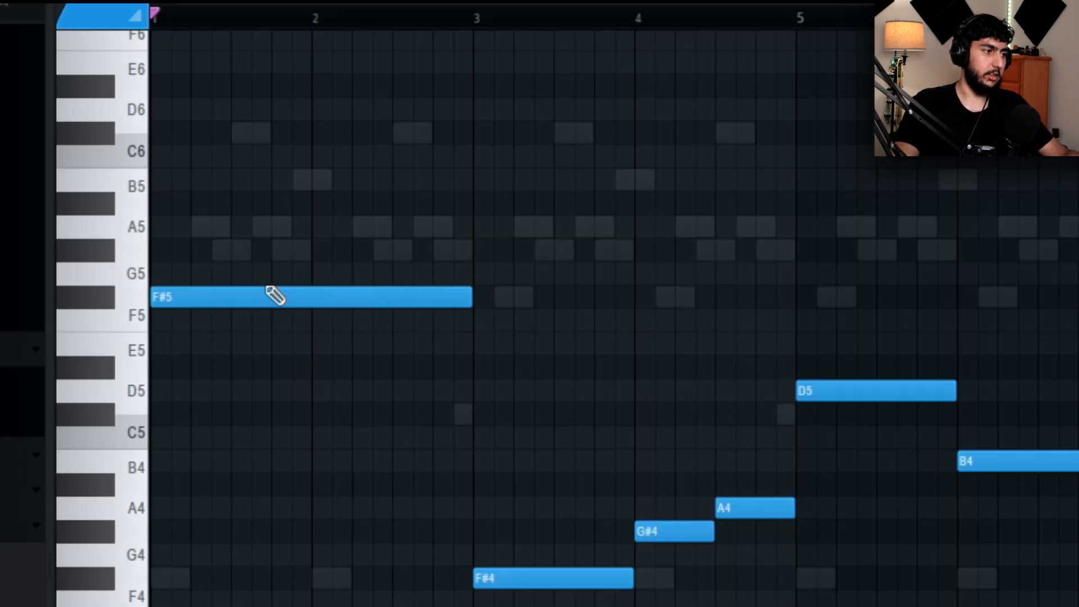
{"action": "left_click_drag", "start_coordinate": [252, 214], "coordinate": [234, 136]}
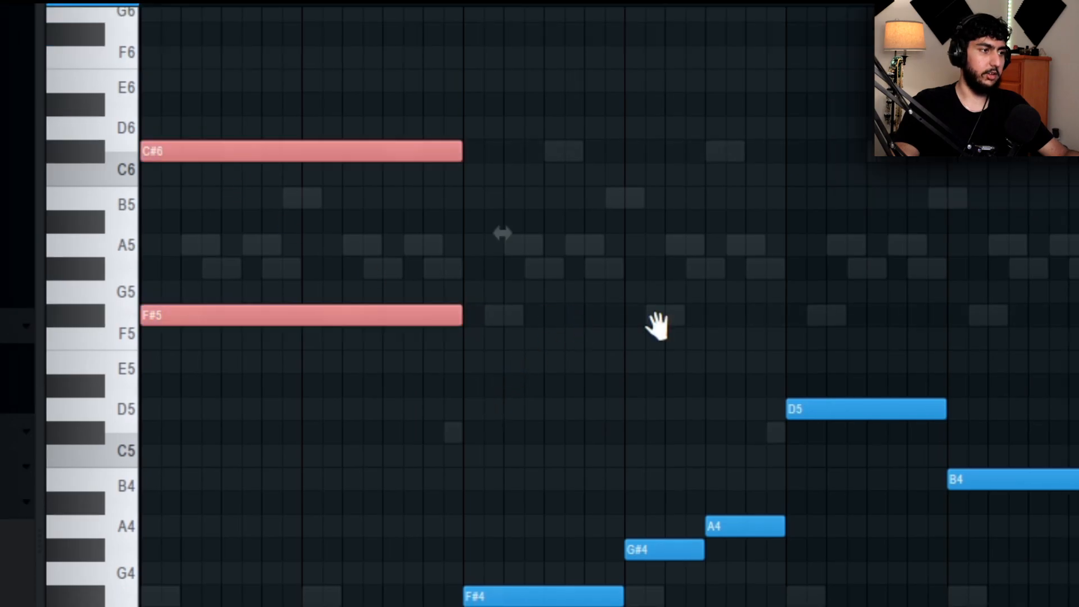
{"action": "left_click_drag", "start_coordinate": [656, 326], "coordinate": [657, 497]}
{"action": "left_click", "coordinate": [649, 304]}
{"action": "left_click_drag", "start_coordinate": [649, 305], "coordinate": [649, 182]}
{"action": "left_click_drag", "start_coordinate": [335, 166], "coordinate": [309, 260]}
{"action": "left_click", "coordinate": [827, 186]}
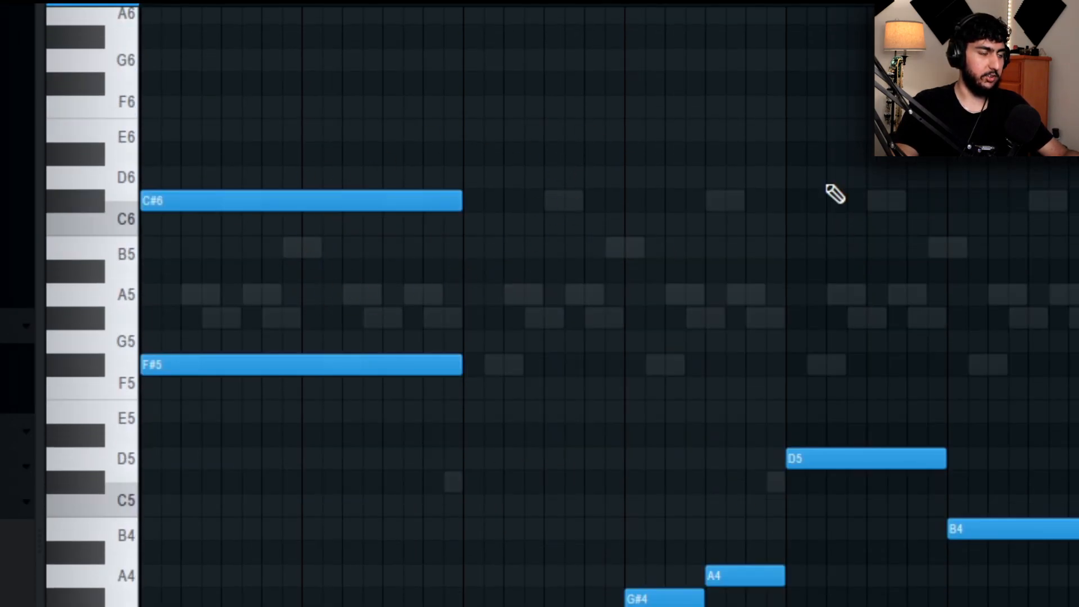
Step: Duplicate the two-bar F#5 and C#6 pair until it fills all eight bars, and deselect the notes
{"action": "key", "text": "ctrl+b"}
{"action": "key", "text": "ctrl+b"}
{"action": "key", "text": "ctrl+b"}
{"action": "key", "text": "ctrl+d"}
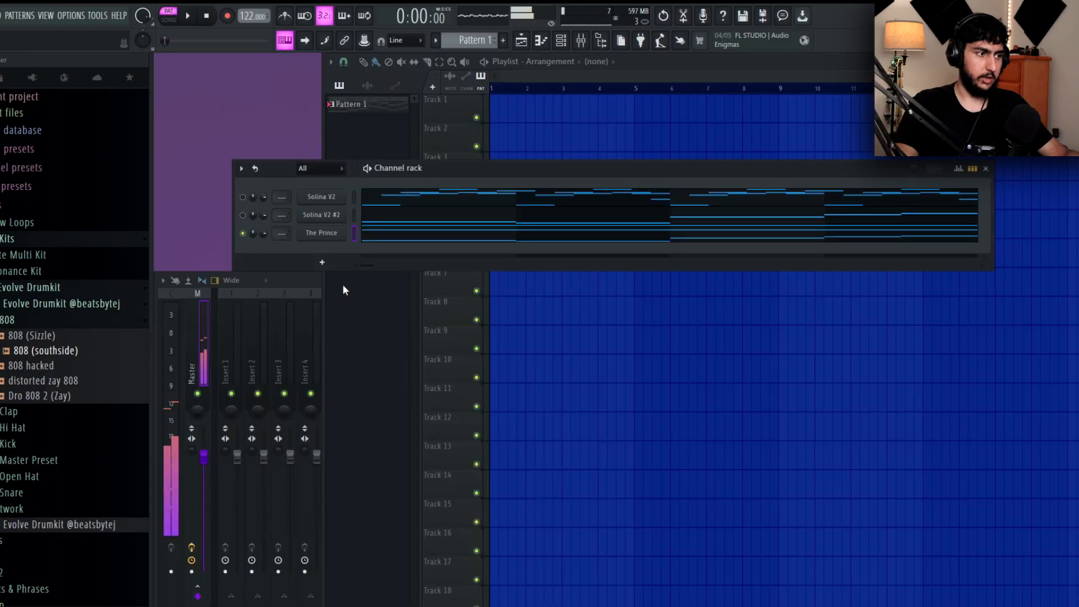
Step: Lower the C#6 notes and the bar-five D5 note in The Prince's piano roll by one octave and audition the pattern
{"action": "left_click", "coordinate": [465, 235]}
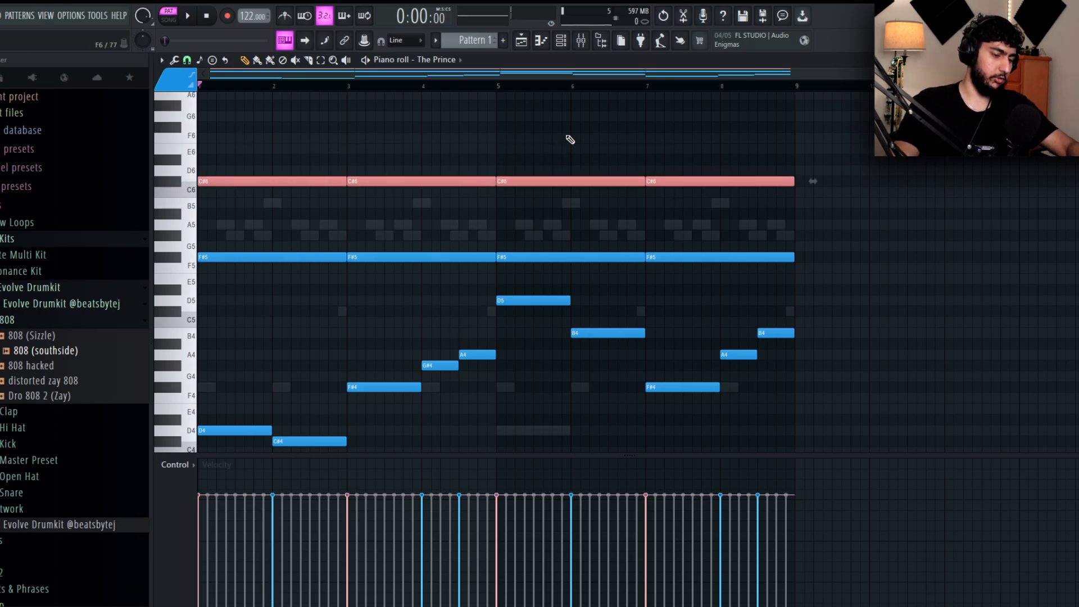
{"action": "key", "text": "ctrl+Down"}
{"action": "key", "text": "ctrl+d"}
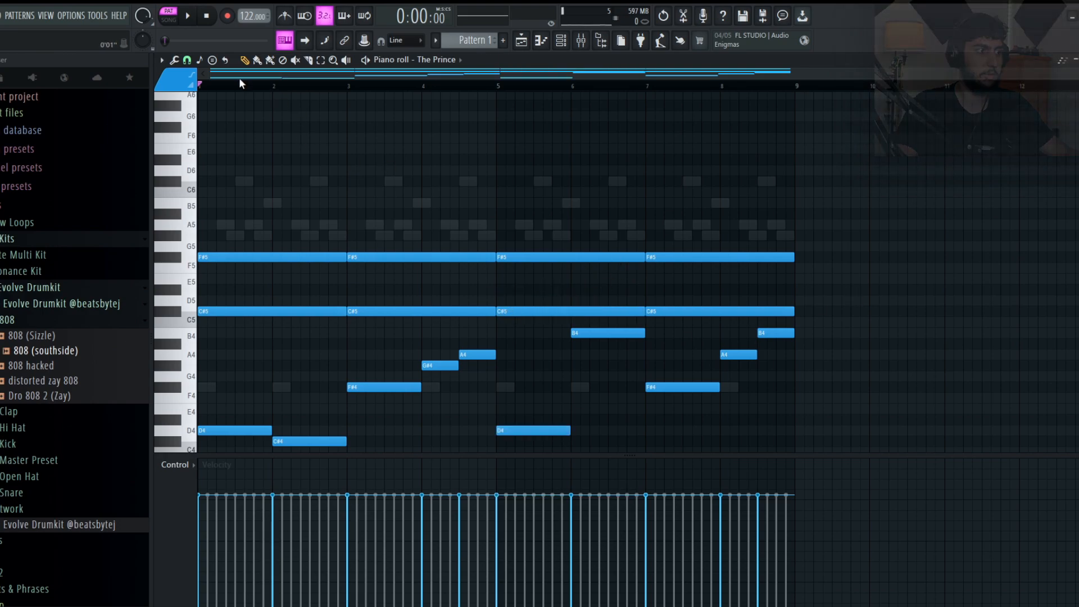
{"action": "key", "text": "space"}
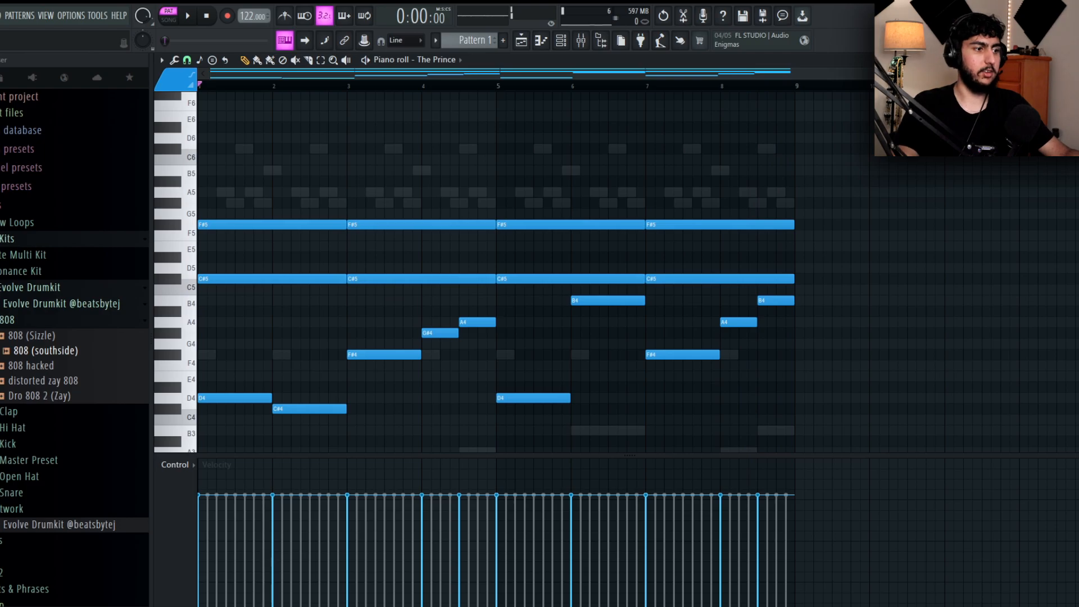
Step: Solo The Prince's mixer track and load a Fruity Parametric EQ 2 on it
{"action": "key", "text": "F7"}
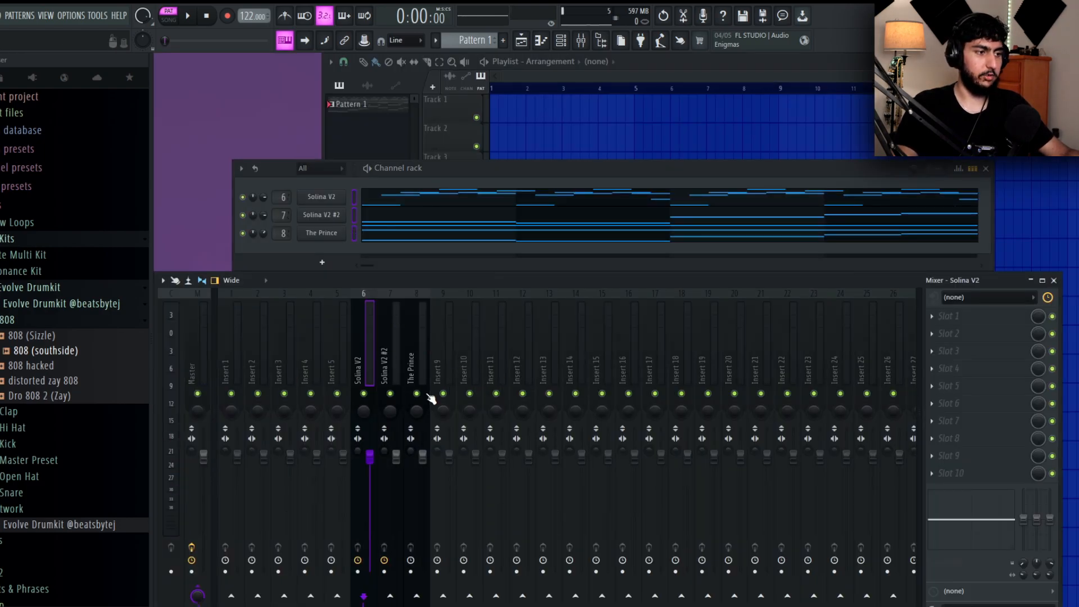
{"action": "right_click", "coordinate": [417, 393]}
{"action": "left_click", "coordinate": [1011, 350]}
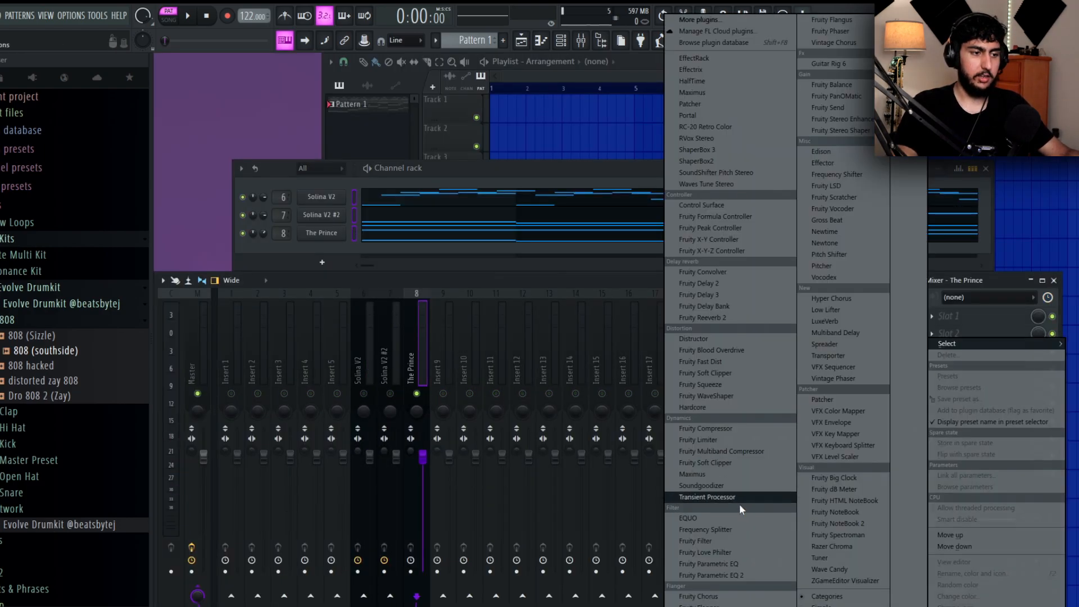
{"action": "left_click", "coordinate": [734, 574]}
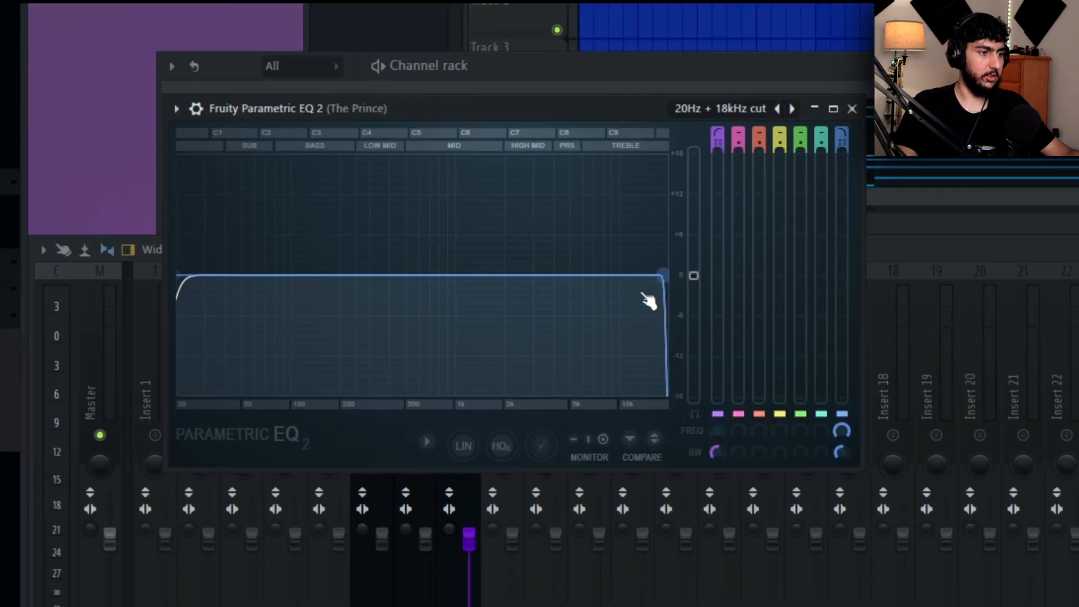
Step: Raise the EQ's low cut to roughly 120 Hz and lower its high cut to roughly 3 kHz during playback
{"action": "left_click_drag", "start_coordinate": [190, 293], "coordinate": [309, 278]}
{"action": "left_click_drag", "start_coordinate": [666, 278], "coordinate": [520, 275]}
{"action": "key", "text": "space"}
{"action": "mouse_move", "coordinate": [309, 276]}
{"action": "left_mouse_down"}
{"action": "mouse_move", "coordinate": [291, 275]}
{"action": "mouse_move", "coordinate": [305, 275]}
{"action": "left_mouse_up"}
{"action": "left_click_drag", "start_coordinate": [520, 275], "coordinate": [538, 275]}
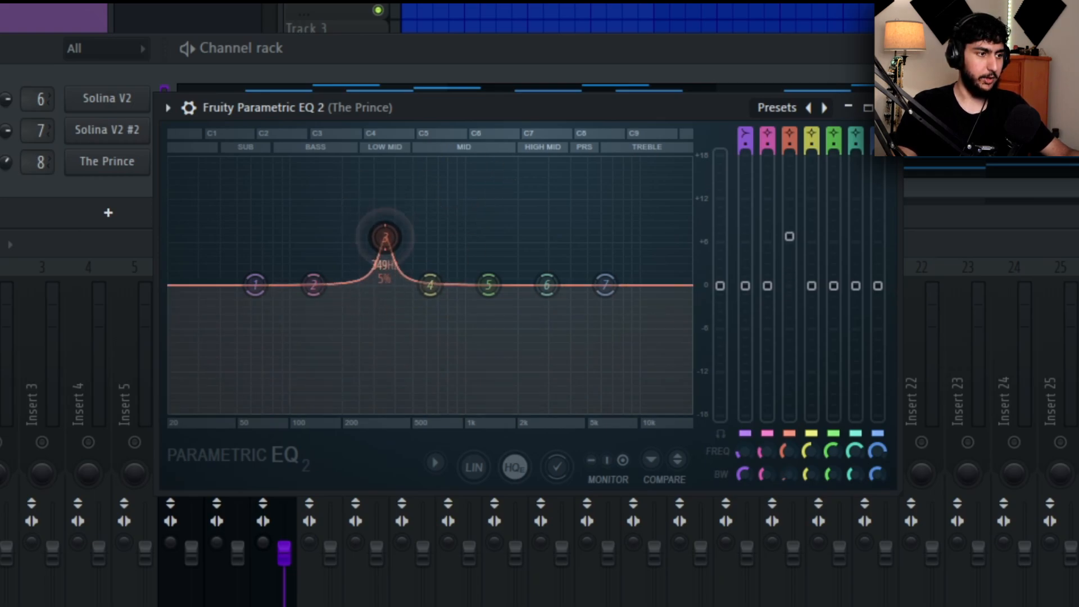
Step: Find the harsh frequency with band 5 during playback, cut it about 6 dB near 1.8 kHz, and lower band 7
{"action": "key", "text": "space"}
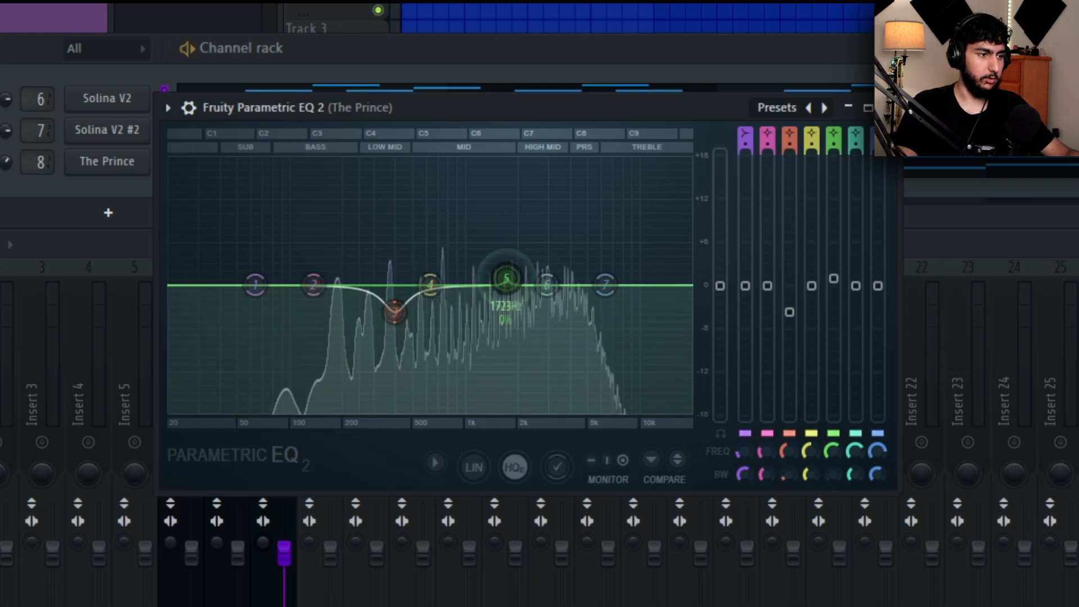
{"action": "left_click_drag", "start_coordinate": [512, 220], "coordinate": [530, 220]}
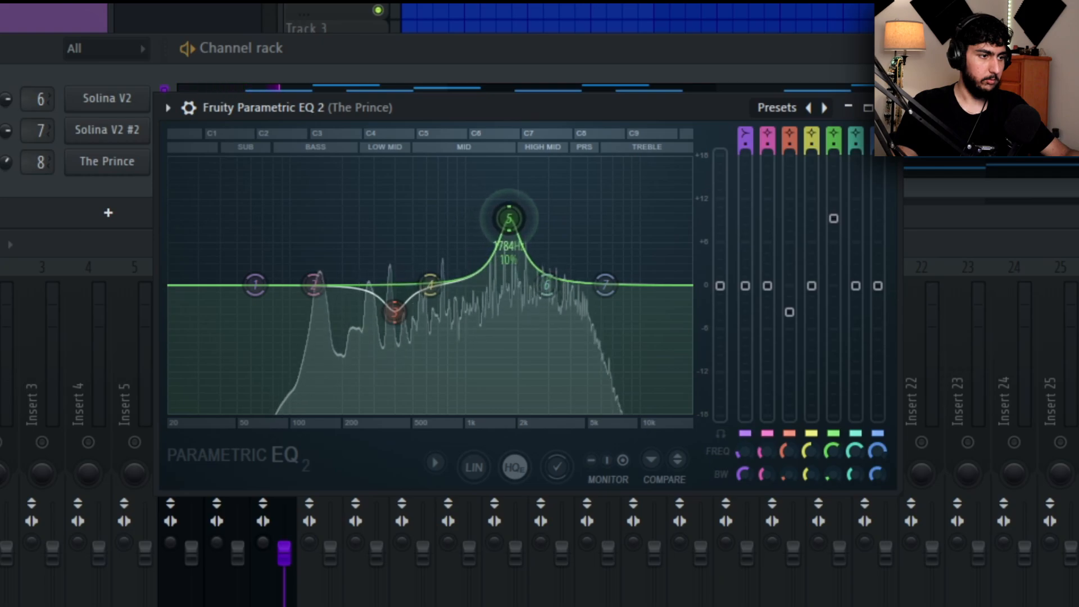
{"action": "left_click_drag", "start_coordinate": [833, 219], "coordinate": [833, 330]}
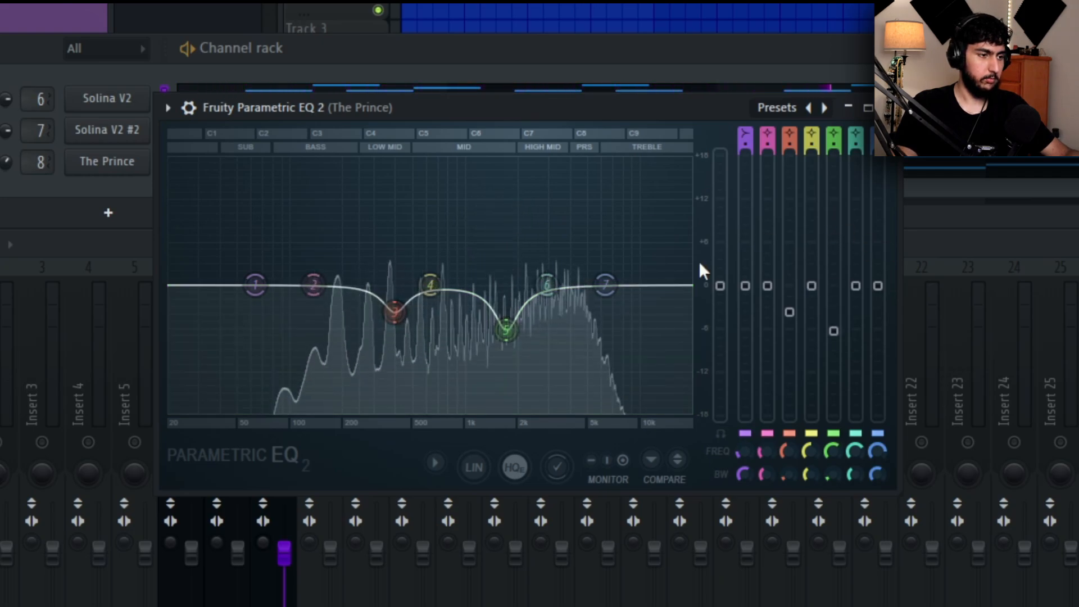
{"action": "left_click_drag", "start_coordinate": [605, 285], "coordinate": [584, 346]}
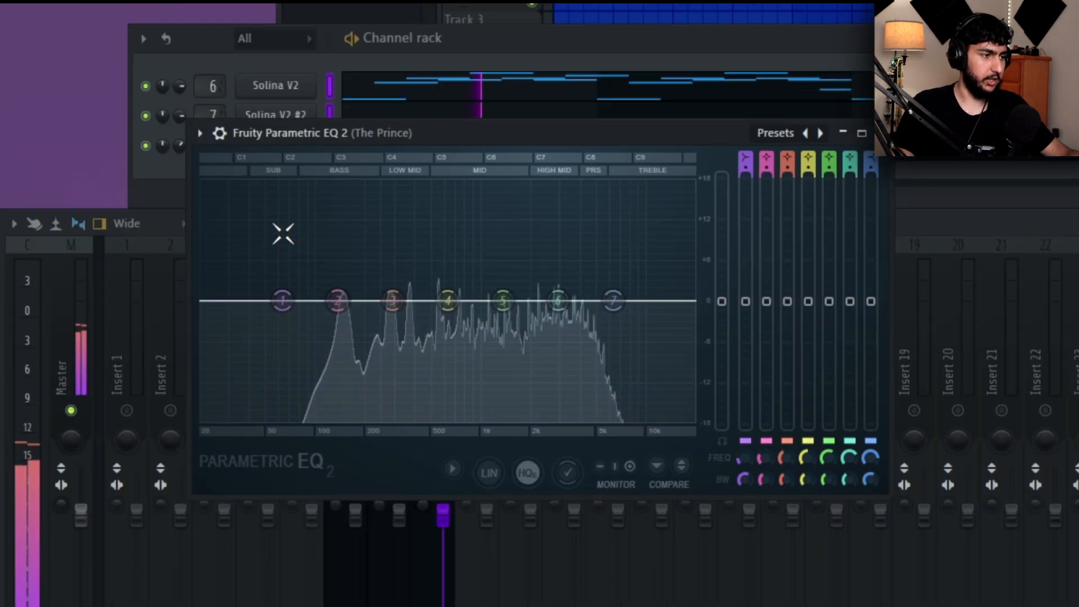
Step: Pull band 1 of The Prince's third EQ down to -18 dB near 120 Hz, close it, and unsolo the track
{"action": "left_click_drag", "start_coordinate": [281, 301], "coordinate": [329, 419]}
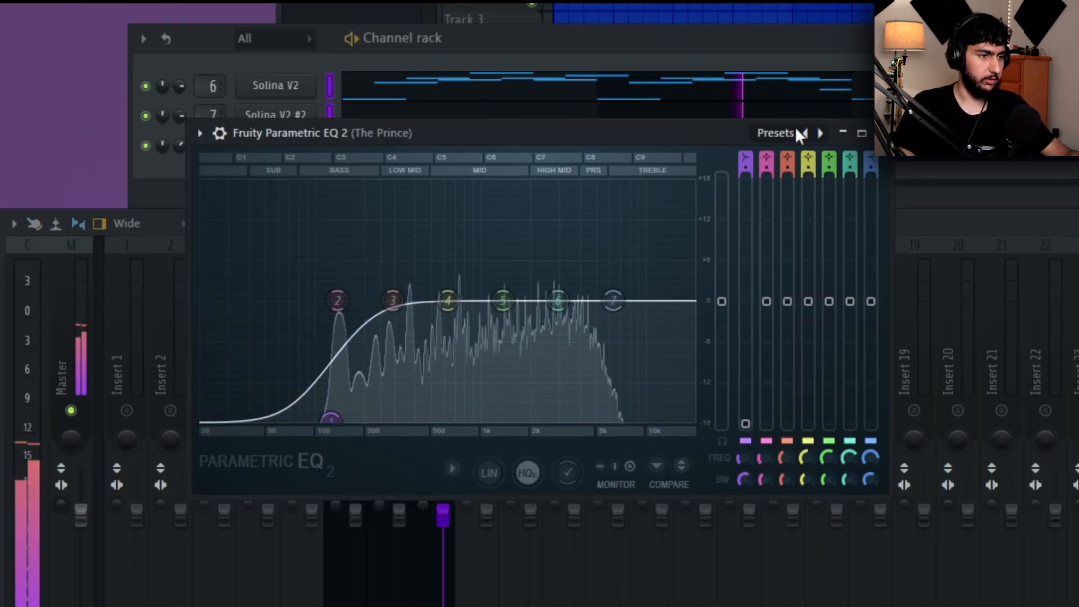
{"action": "left_click", "coordinate": [880, 133]}
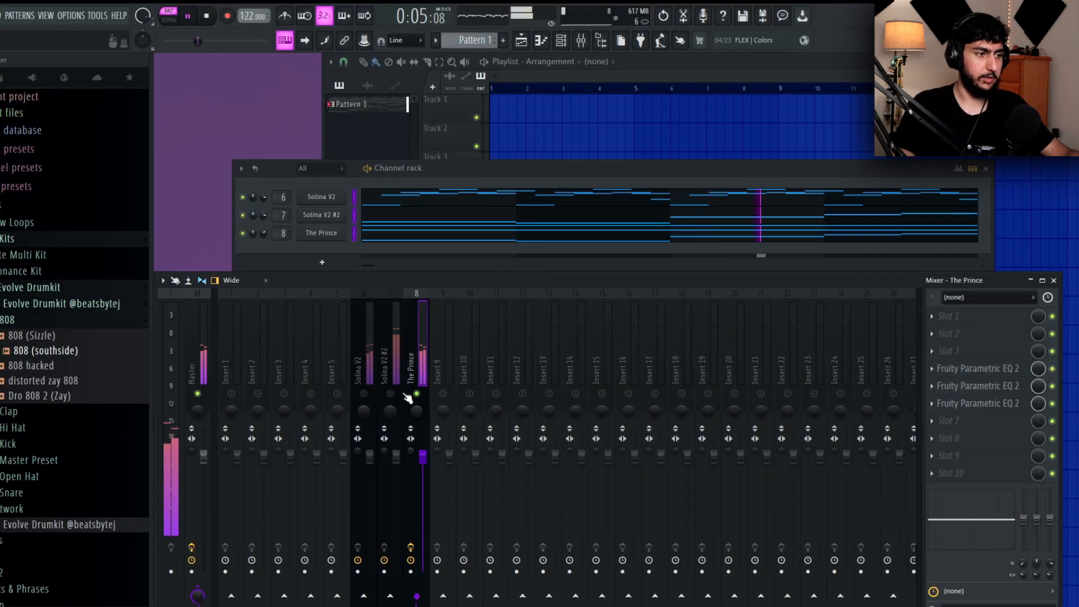
{"action": "right_click", "coordinate": [416, 393]}
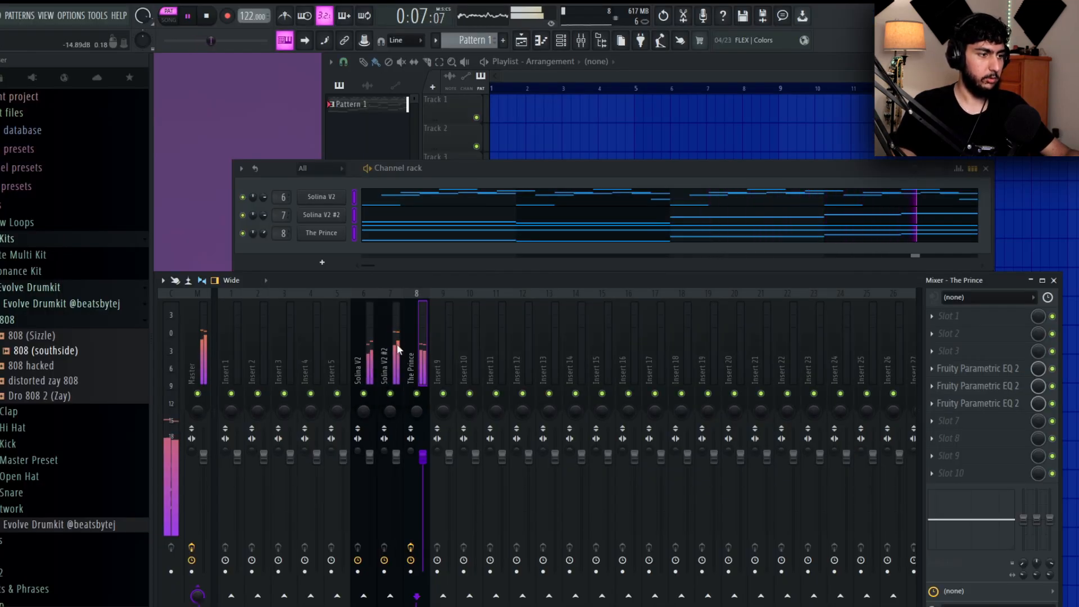
Step: Solo the Solina V2 #2 mixer track and load Fruity Parametric EQ 2 in its fourth effect slot
{"action": "left_click", "coordinate": [397, 350]}
{"action": "right_click", "coordinate": [390, 393]}
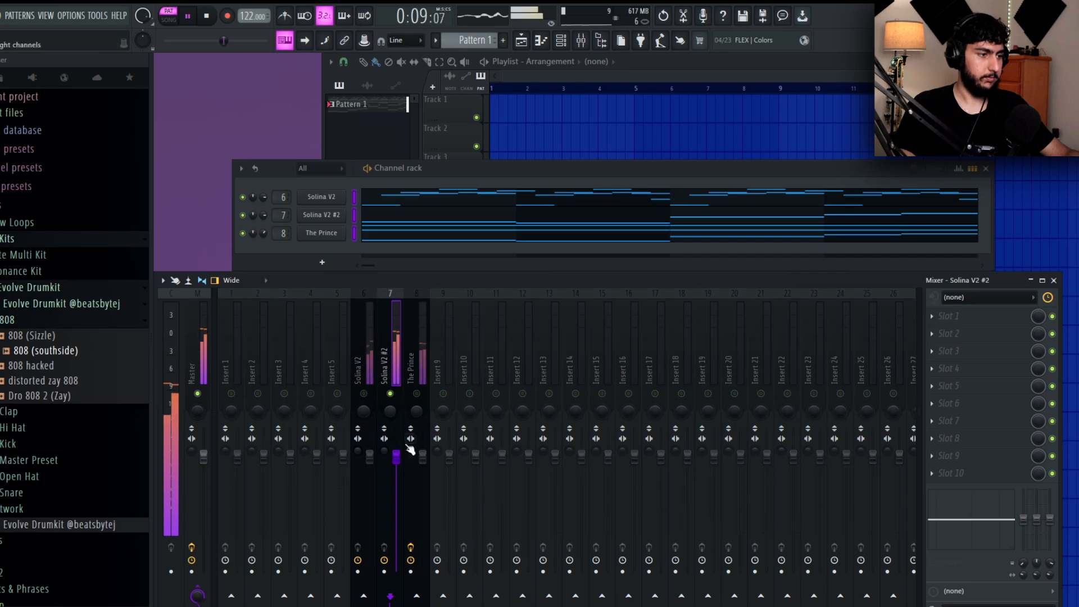
{"action": "left_click", "coordinate": [1030, 368]}
{"action": "left_click", "coordinate": [777, 491]}
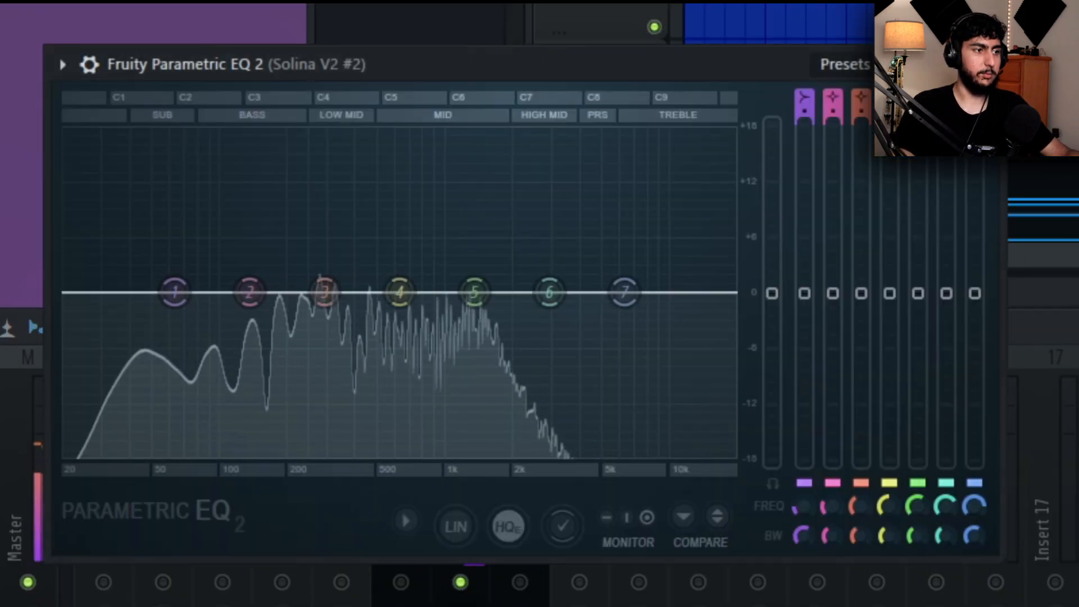
Step: Apply the 30Hz + 18kHz cut preset to the Solina V2 #2 EQ and lower its high cut to about 600 Hz
{"action": "left_click", "coordinate": [916, 65]}
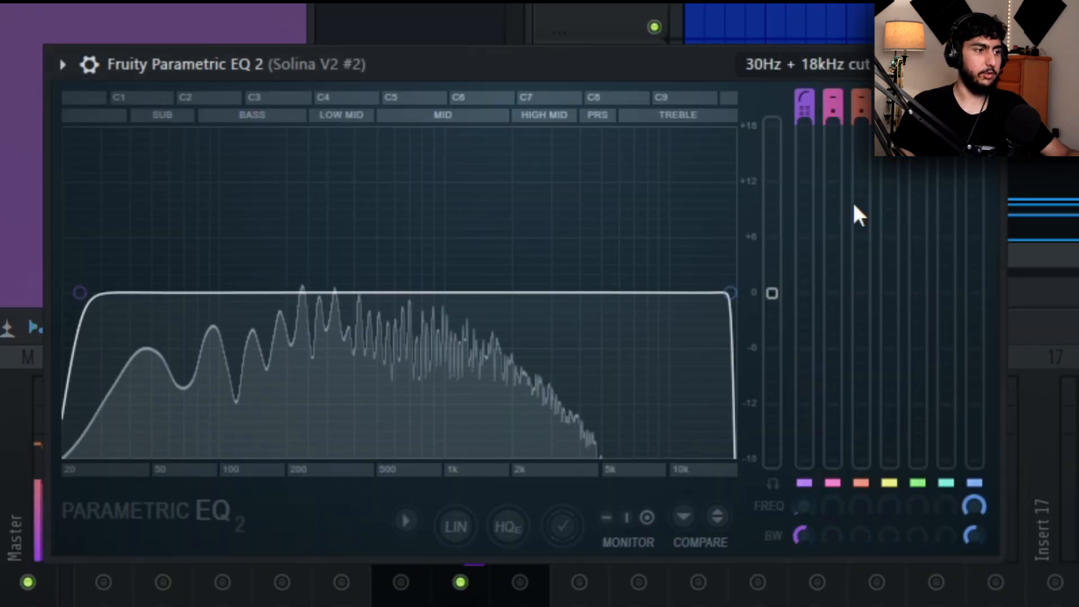
{"action": "left_click_drag", "start_coordinate": [730, 293], "coordinate": [417, 293]}
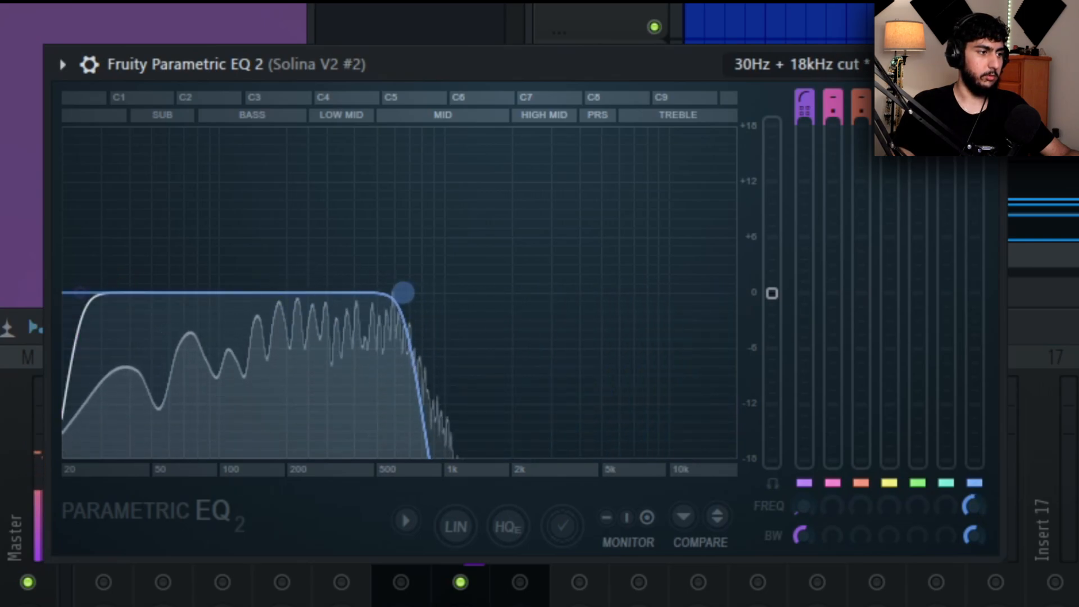
{"action": "left_click_drag", "start_coordinate": [416, 292], "coordinate": [395, 293]}
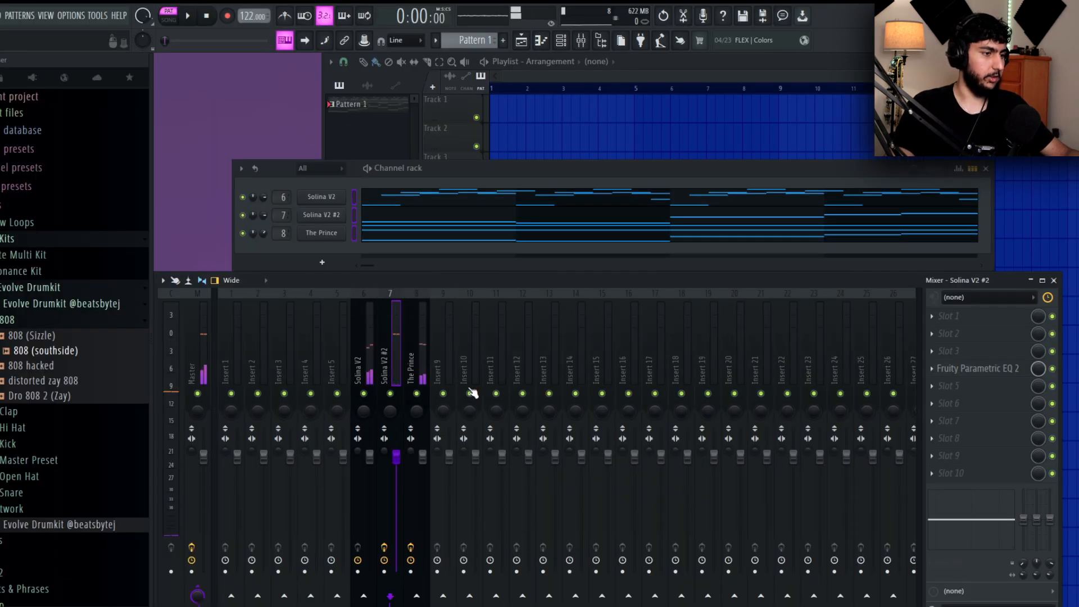
Step: Add Serum as a new instrument channel
{"action": "scroll", "coordinate": [472, 392], "scroll_direction": "down", "scroll_amount": 3}
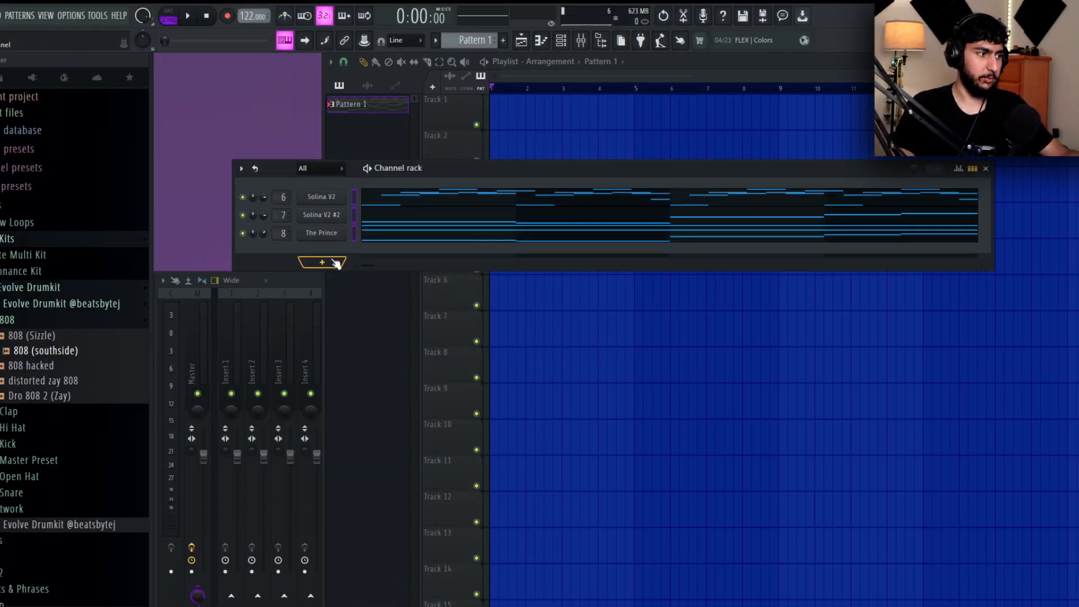
{"action": "left_click", "coordinate": [336, 263]}
{"action": "left_click", "coordinate": [460, 207]}
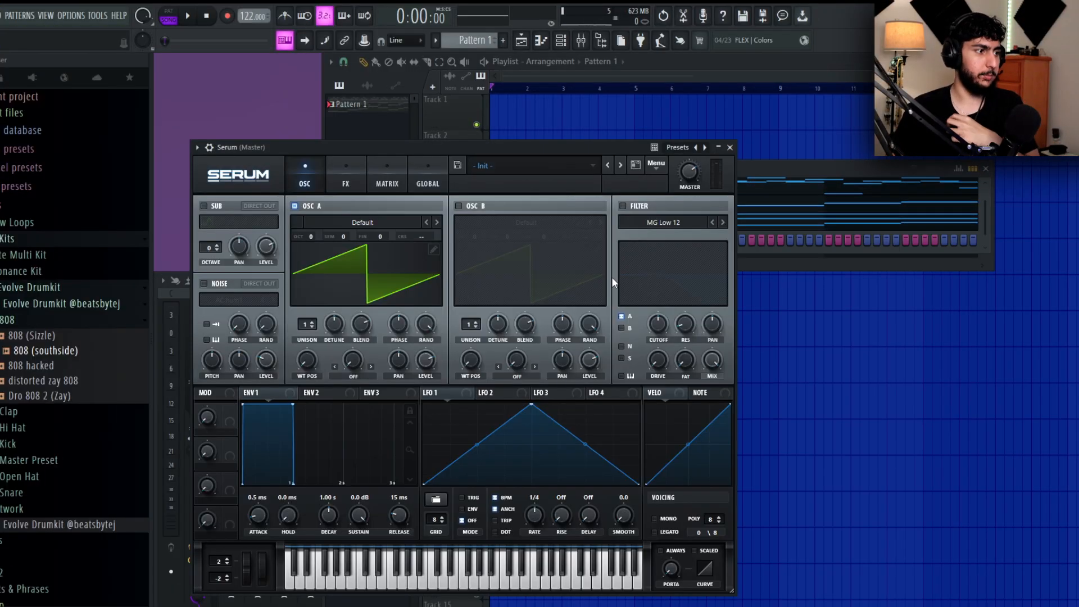
Step: Load the ARP - Z0ne6 preset from the Ignite Serum Bank and close Serum's window
{"action": "left_click", "coordinate": [520, 166]}
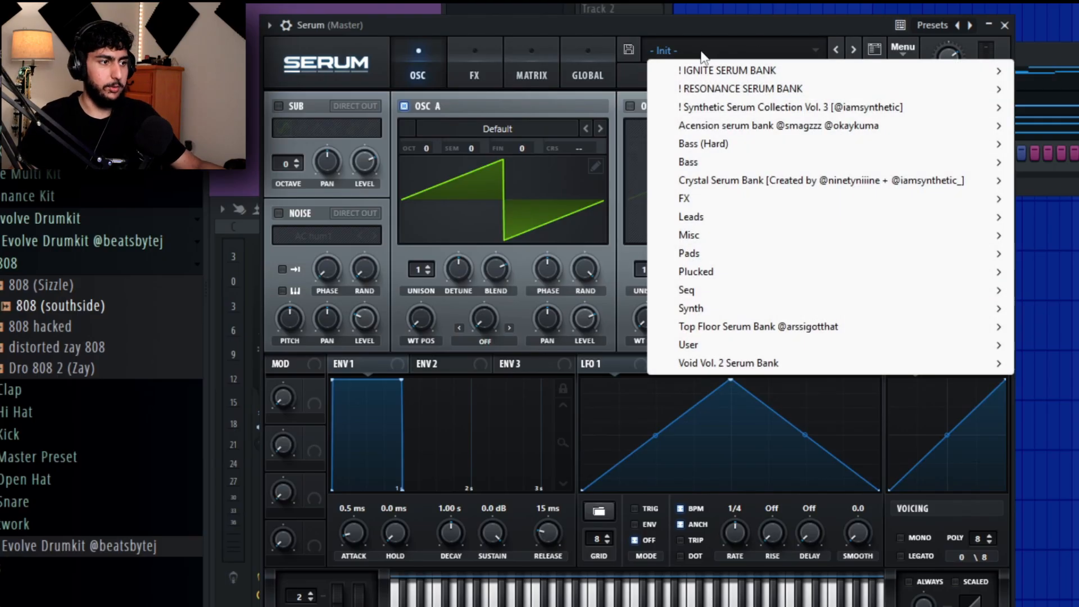
{"action": "mouse_move", "coordinate": [729, 76]}
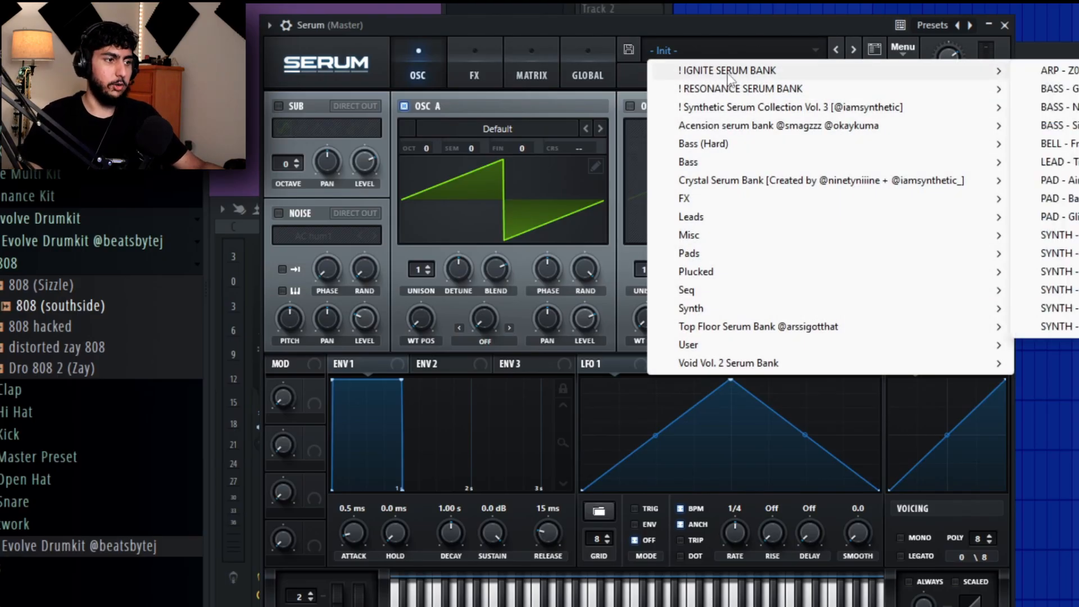
{"action": "left_click", "coordinate": [1057, 71]}
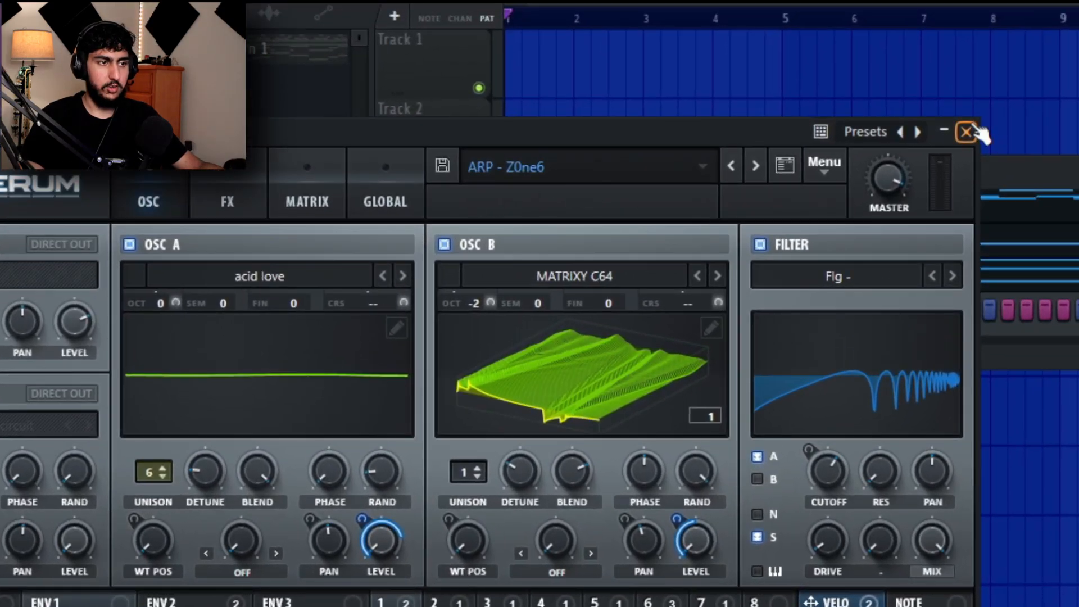
{"action": "left_click", "coordinate": [966, 132]}
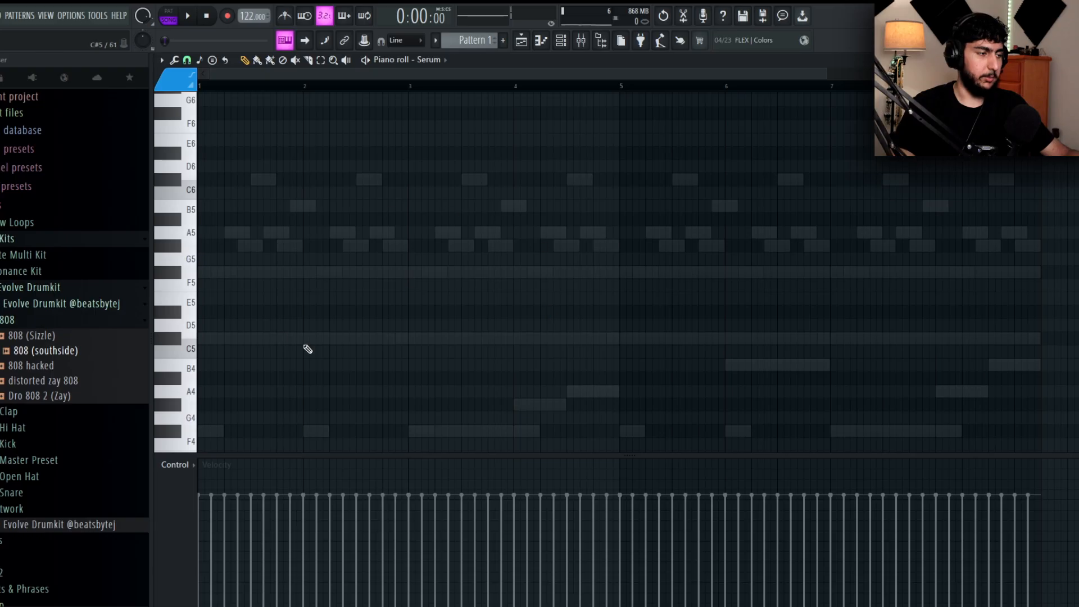
Step: Draw a sustained F#5 note in Serum's piano roll, stretch it across the eight-bar loop, and play it back
{"action": "left_click", "coordinate": [227, 272]}
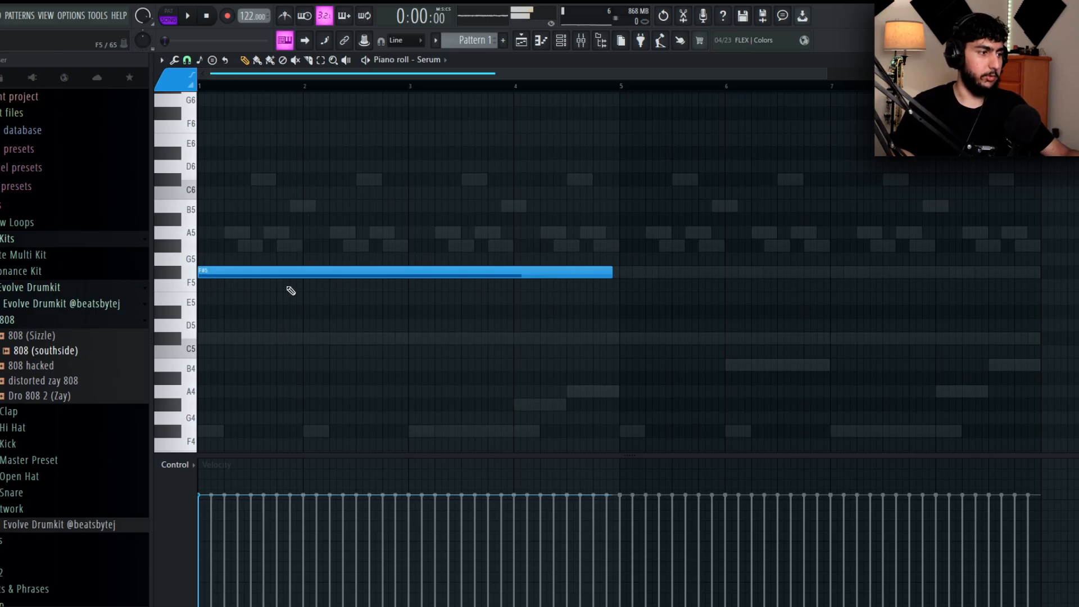
{"action": "left_click_drag", "start_coordinate": [610, 272], "coordinate": [621, 273]}
{"action": "key", "text": "ctrl+b"}
{"action": "key", "text": "ctrl+d"}
{"action": "right_click", "coordinate": [686, 213], "text": "ctrl"}
{"action": "right_click", "coordinate": [686, 212], "text": "ctrl"}
{"action": "scroll", "coordinate": [686, 213], "scroll_direction": "down", "scroll_amount": 1}
{"action": "right_click", "coordinate": [647, 272]}
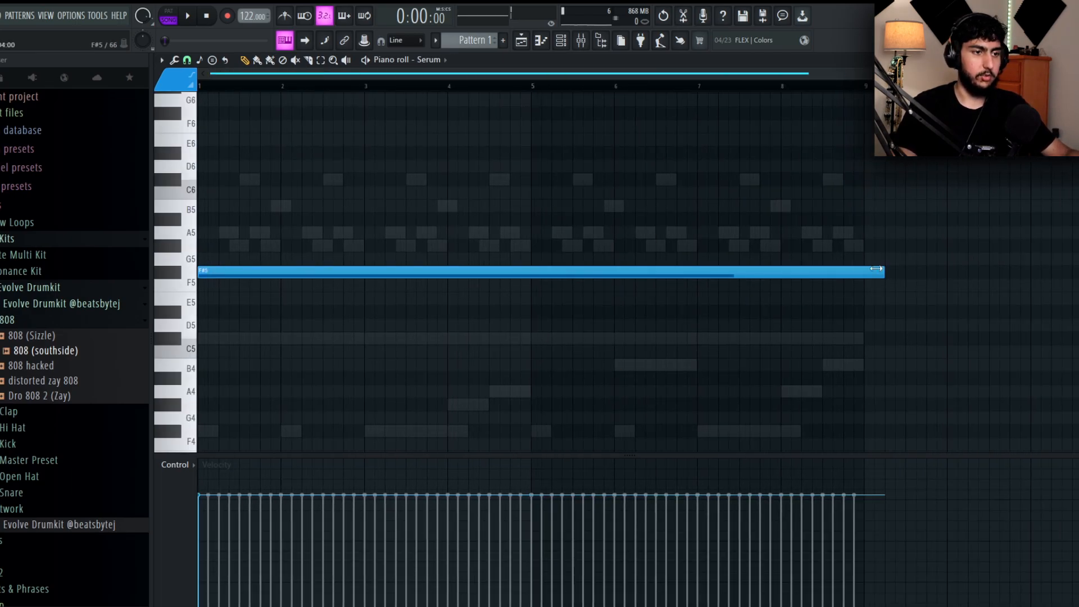
{"action": "key", "text": "space"}
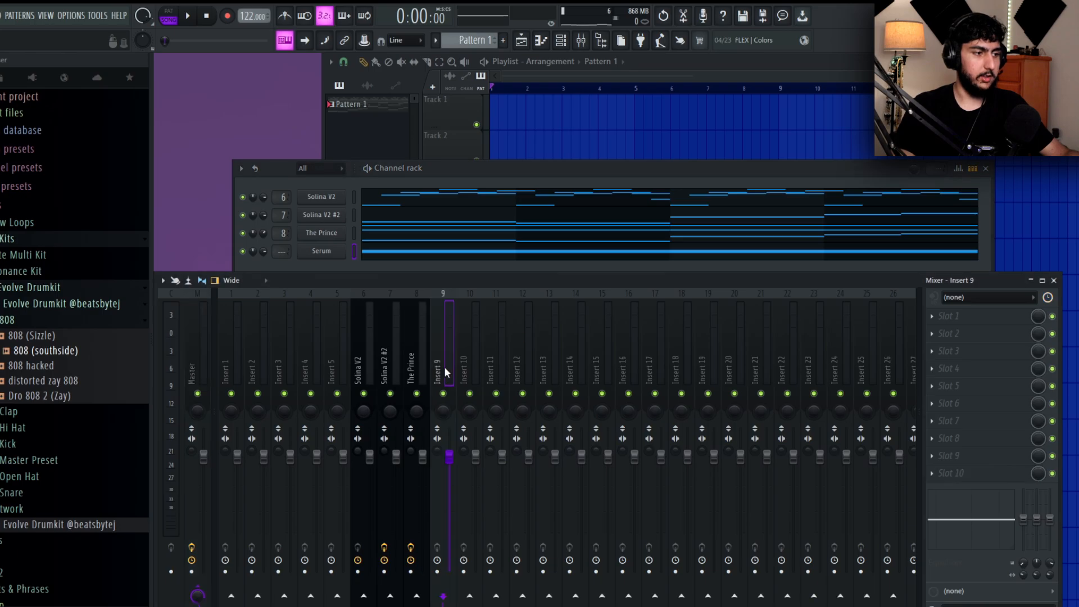
Step: Route Serum to mixer insert 9, solo that track, and load Fruity Parametric EQ 2 in its fifth effect slot
{"action": "key", "text": "ctrl+l"}
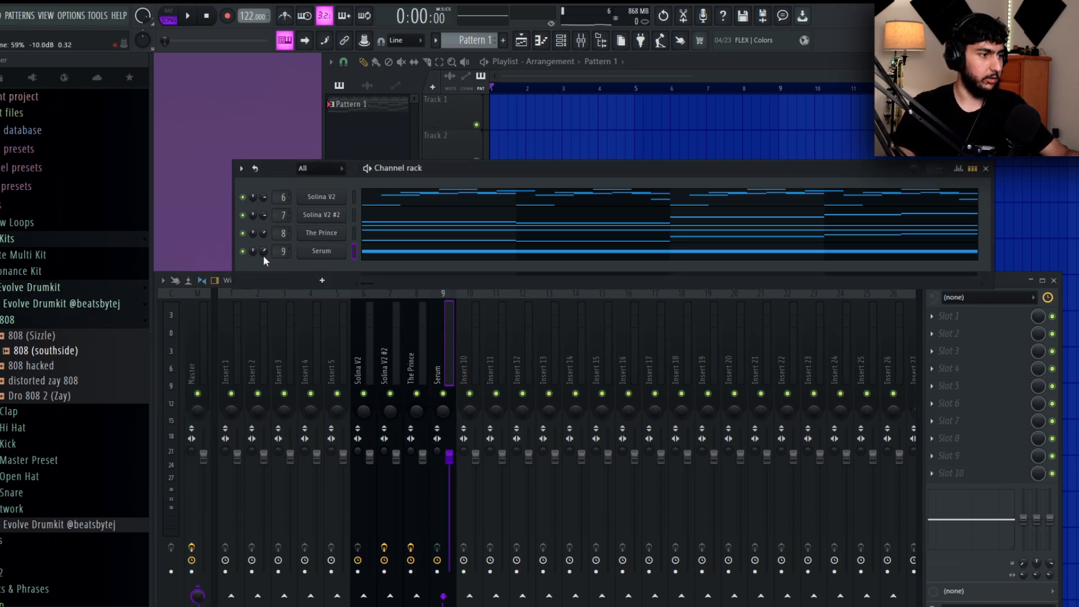
{"action": "right_click", "coordinate": [443, 394]}
{"action": "left_click", "coordinate": [959, 387]}
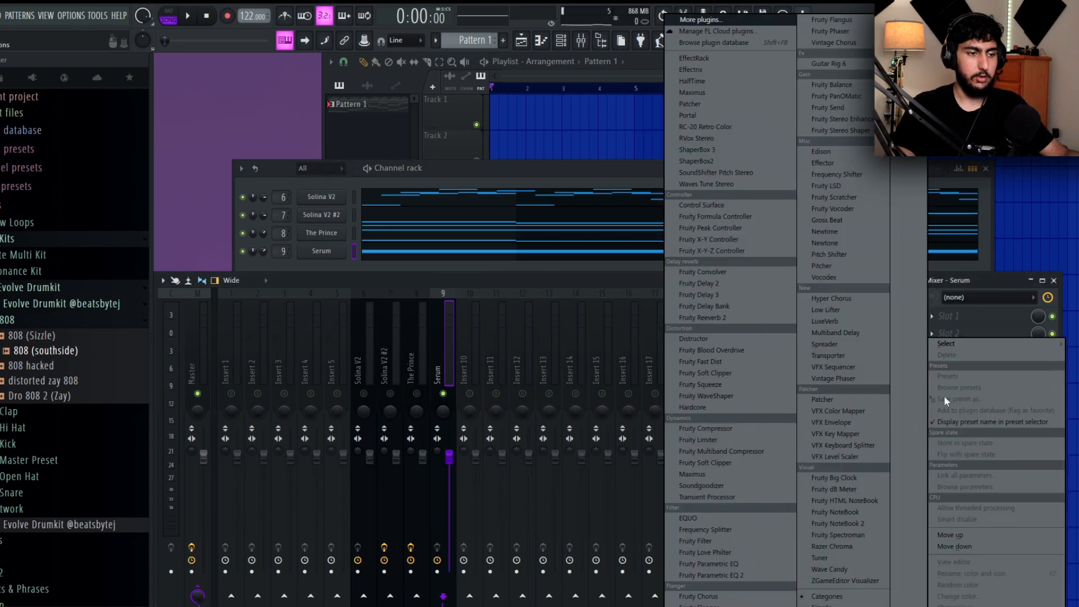
{"action": "left_click", "coordinate": [711, 359]}
Step: Shape the Serum EQ with a low cut near 200 Hz, a dip on band 4 near 900 Hz, and a smaller dip on band 5
{"action": "left_click_drag", "start_coordinate": [332, 117], "coordinate": [538, 128]}
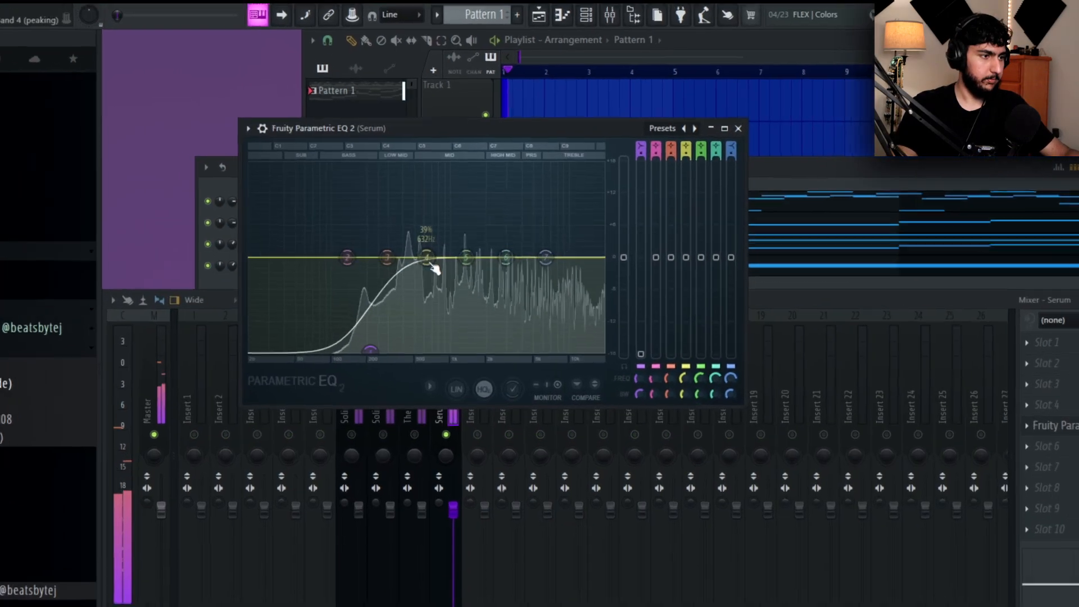
{"action": "scroll", "coordinate": [431, 264], "scroll_direction": "down", "scroll_amount": 5}
{"action": "left_click_drag", "start_coordinate": [427, 259], "coordinate": [462, 254]}
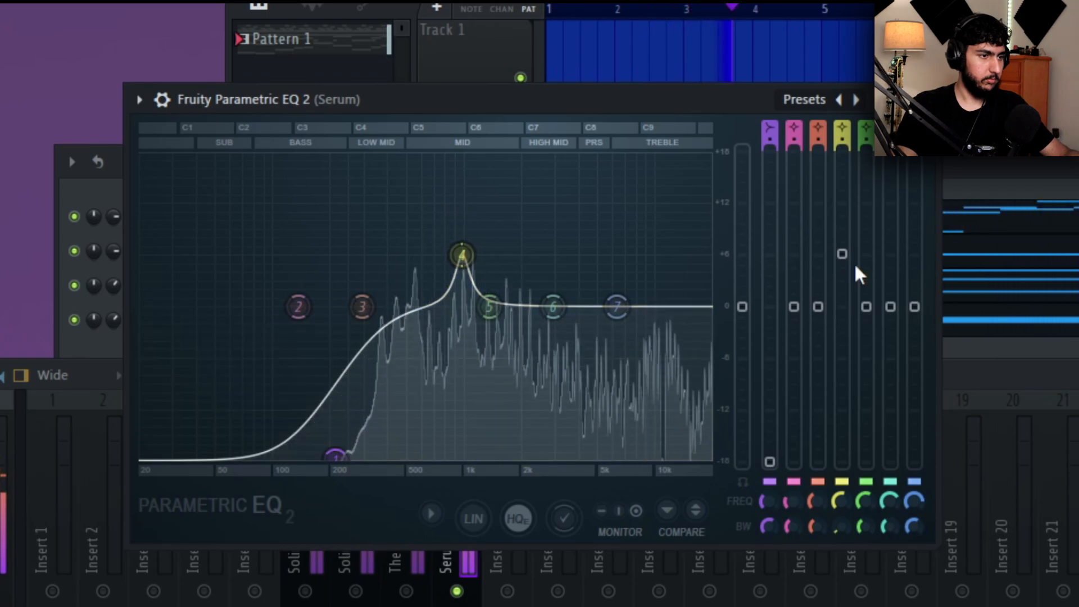
{"action": "left_click_drag", "start_coordinate": [841, 255], "coordinate": [842, 349]}
{"action": "left_click_drag", "start_coordinate": [462, 349], "coordinate": [462, 367]}
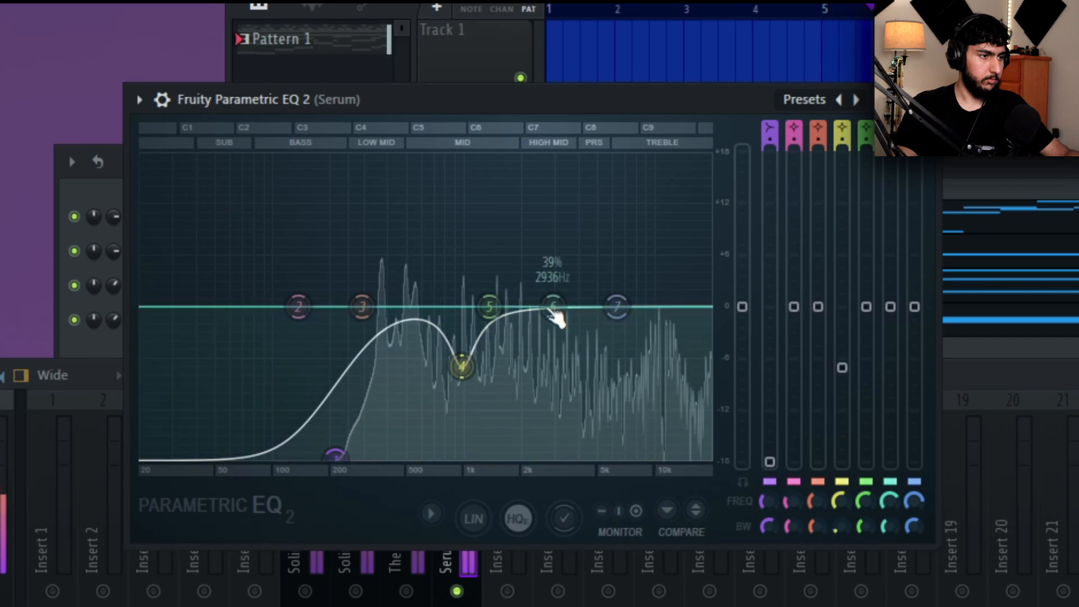
{"action": "left_click_drag", "start_coordinate": [503, 308], "coordinate": [504, 243]}
{"action": "left_click_drag", "start_coordinate": [866, 243], "coordinate": [866, 327]}
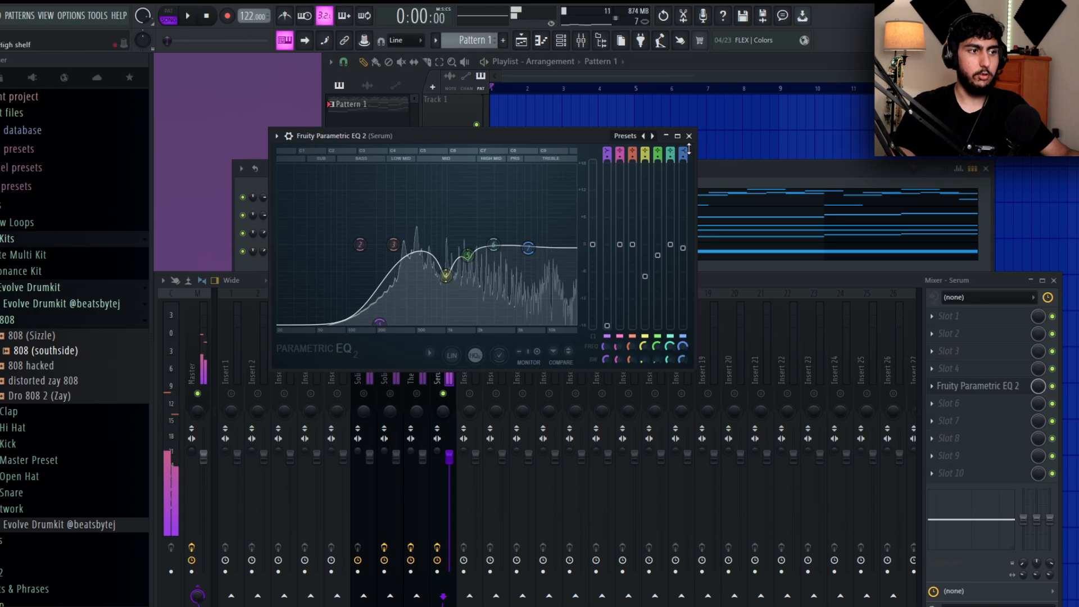
{"action": "left_click", "coordinate": [689, 135]}
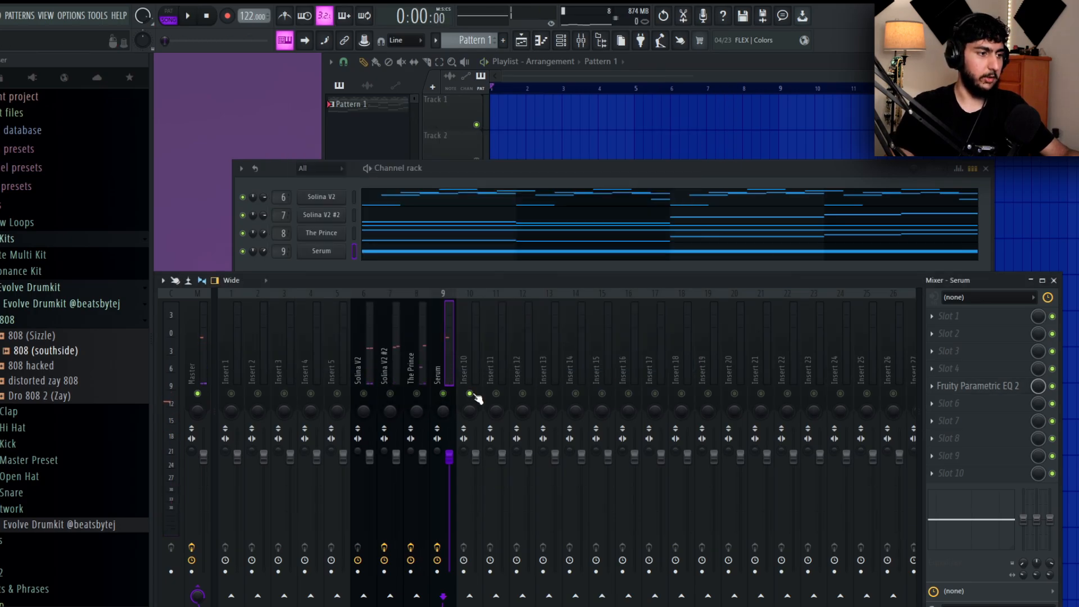
Step: Mute the Solina V2 #2 channel and return to the channel rack
{"action": "left_click", "coordinate": [243, 215]}
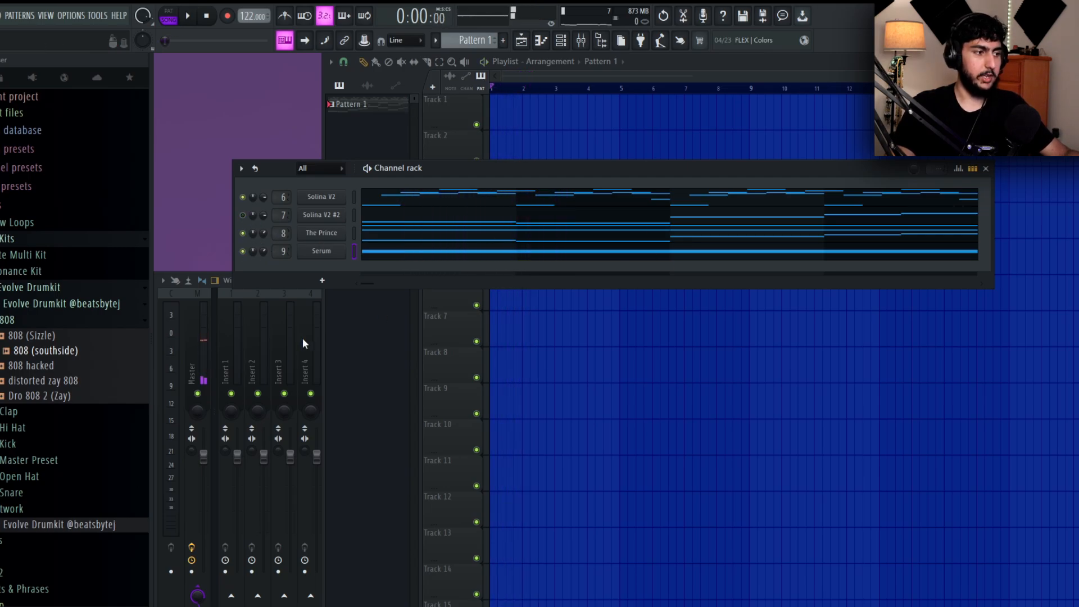
{"action": "left_click", "coordinate": [282, 328]}
{"action": "left_click", "coordinate": [471, 169]}
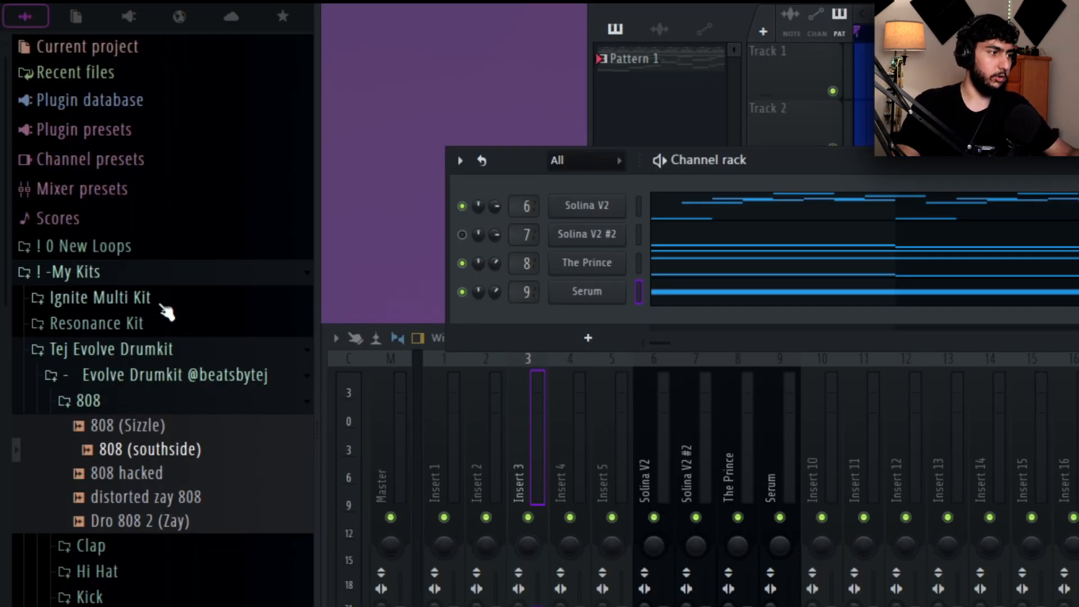
Step: Open the Ignite Multi Kit's One Shots folder and audition its bass samples
{"action": "left_click", "coordinate": [163, 305]}
{"action": "left_click", "coordinate": [198, 331]}
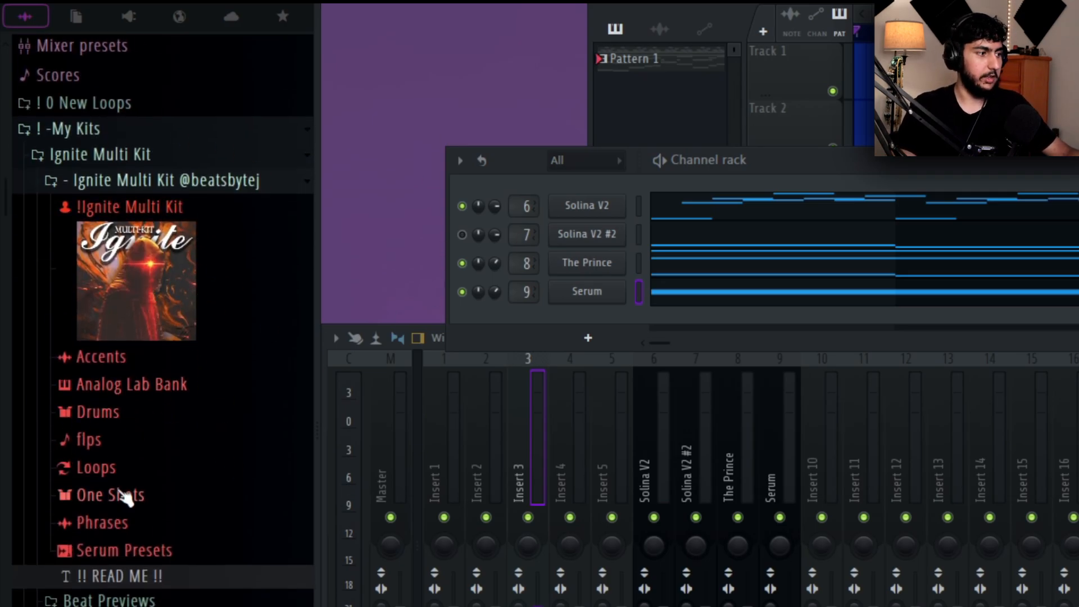
{"action": "left_click", "coordinate": [144, 490]}
{"action": "left_click", "coordinate": [190, 193]}
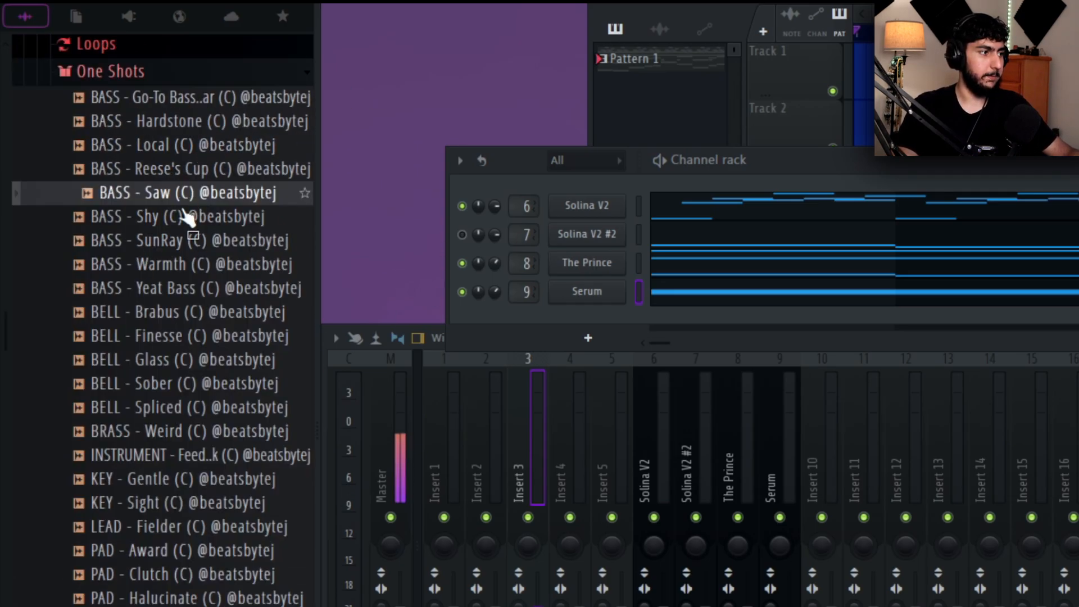
{"action": "left_click", "coordinate": [194, 220]}
{"action": "key", "text": "Down"}
{"action": "left_click", "coordinate": [201, 148]}
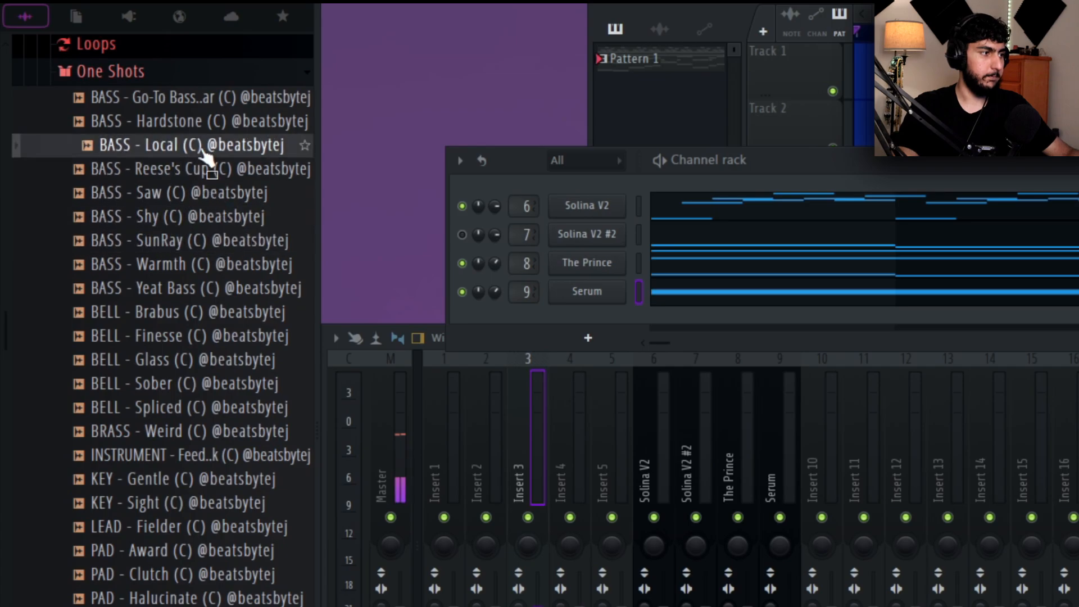
{"action": "left_click", "coordinate": [202, 178]}
Step: Add the BASS - Reese's Cup (C) one-shot as a new channel and enable its volume envelope
{"action": "left_click_drag", "start_coordinate": [197, 174], "coordinate": [653, 344]}
{"action": "left_click", "coordinate": [473, 179]}
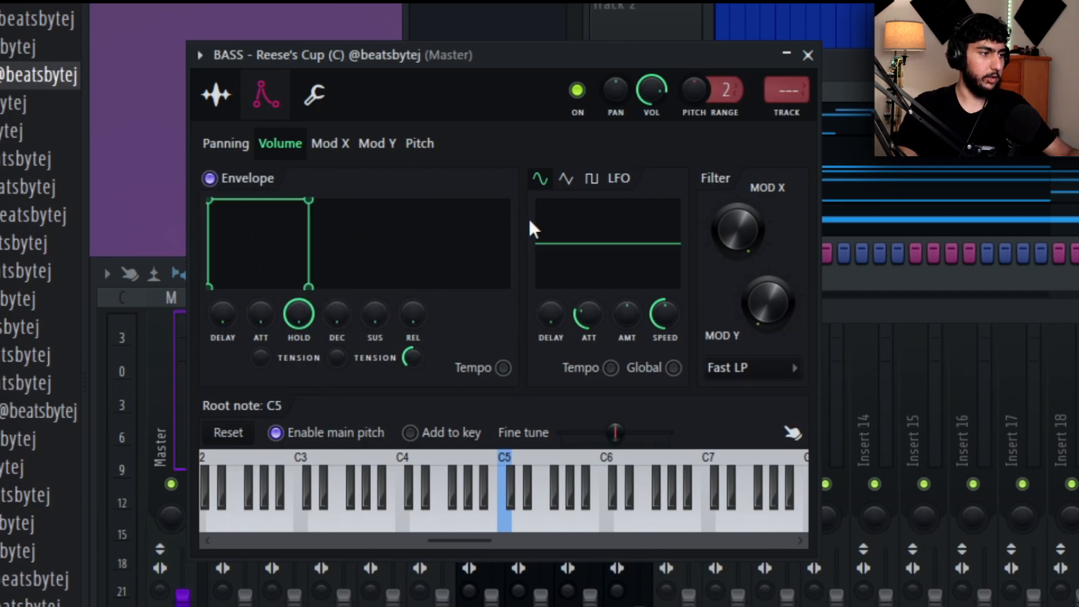
{"action": "left_click", "coordinate": [807, 57]}
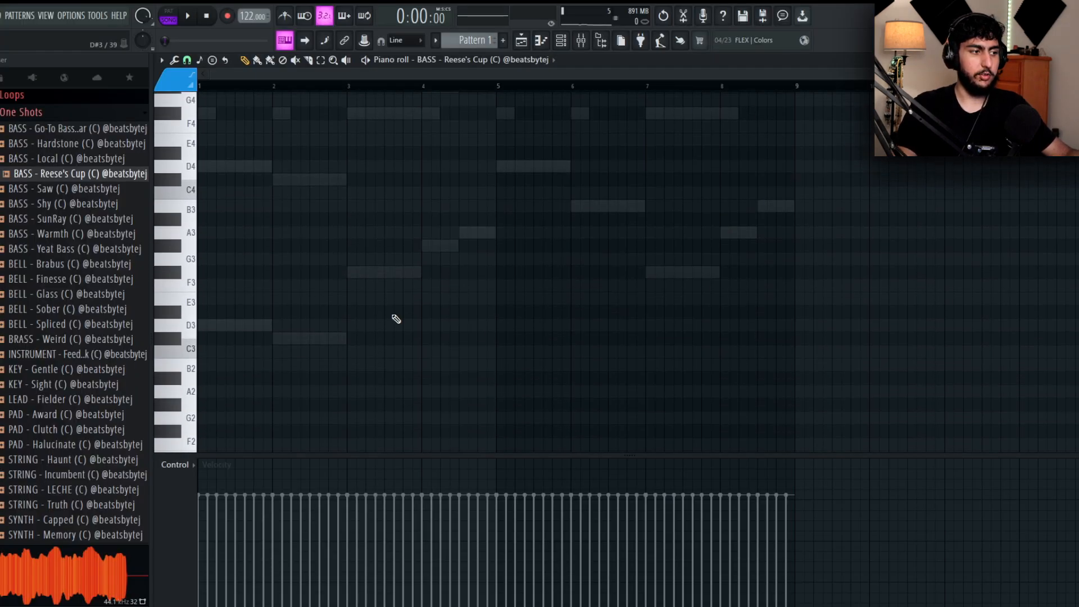
Step: Copy the Solina V2 #2 notes into the Reese's Cup piano roll and raise them two octaves
{"action": "left_click_drag", "start_coordinate": [838, 357], "coordinate": [198, 120]}
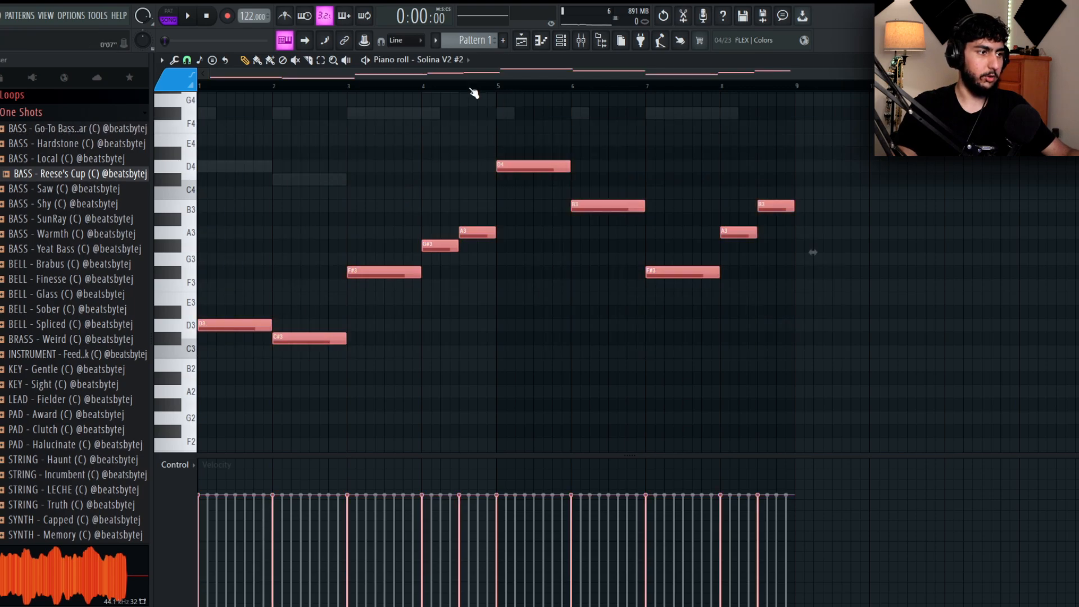
{"action": "left_click", "coordinate": [467, 60]}
{"action": "left_click", "coordinate": [481, 183]}
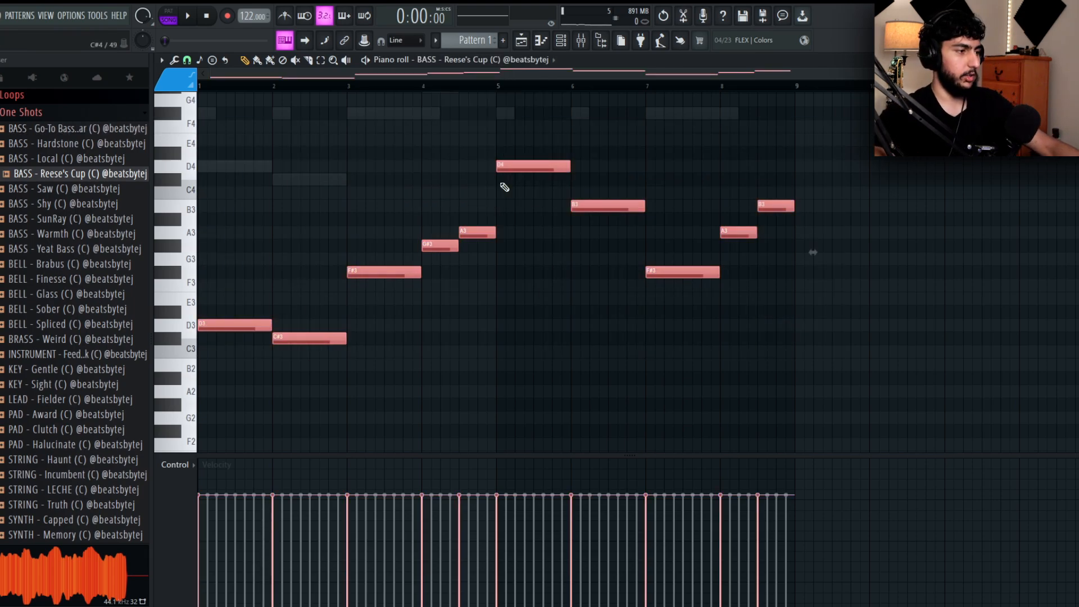
{"action": "key", "text": "ctrl+Up"}
{"action": "key", "text": "ctrl+Up"}
{"action": "scroll", "coordinate": [503, 207], "scroll_direction": "up", "scroll_amount": 3}
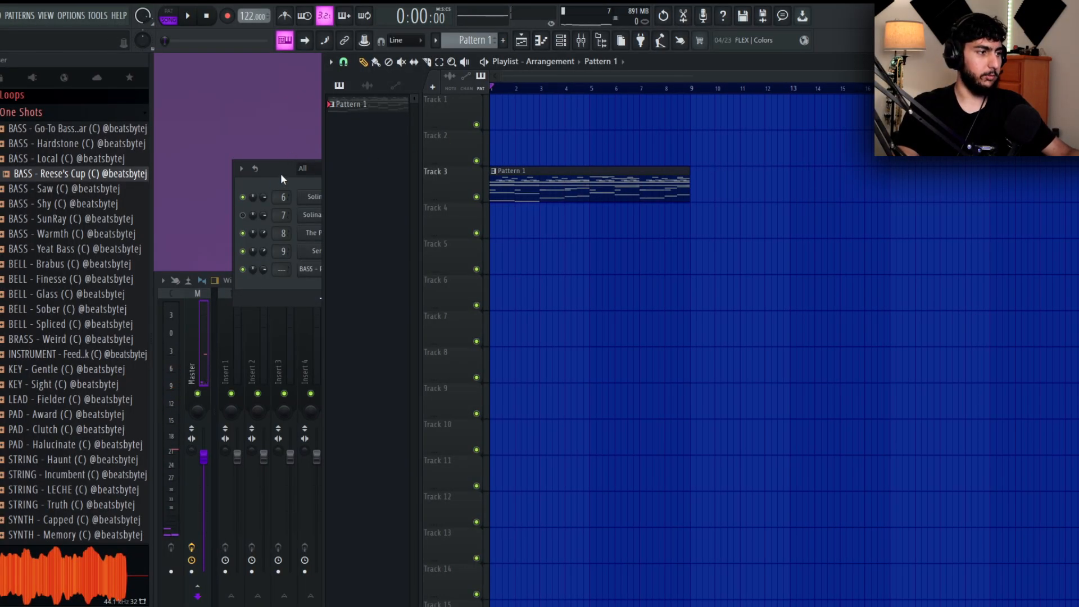
Step: Unmute the Solina V2 #2 channel and split Pattern 1 by channel
{"action": "left_click", "coordinate": [242, 214]}
{"action": "right_click", "coordinate": [374, 106]}
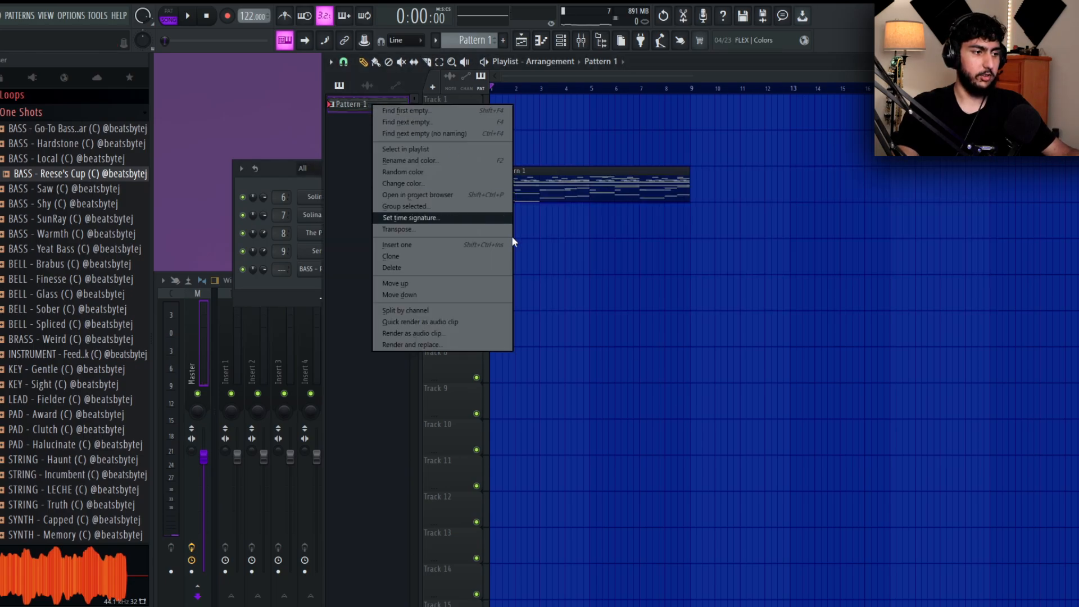
{"action": "left_click", "coordinate": [469, 310]}
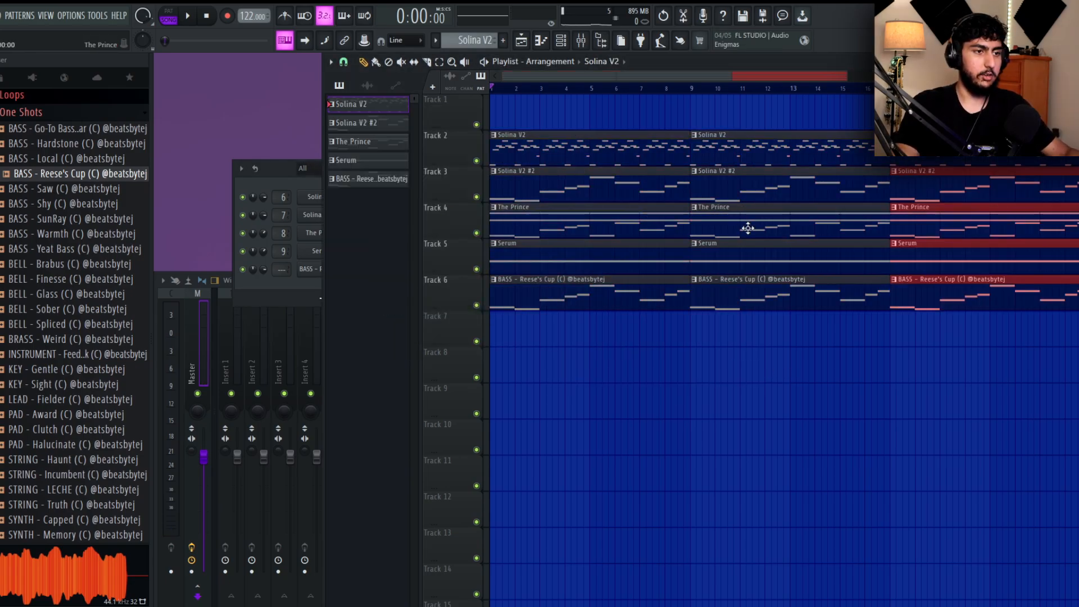
Step: Repeat the split clips up to bar 33, deleting the first two Solina V2 #2 clips and the last two Reese's Cup clips
{"action": "right_click", "coordinate": [568, 188]}
{"action": "right_click", "coordinate": [609, 191]}
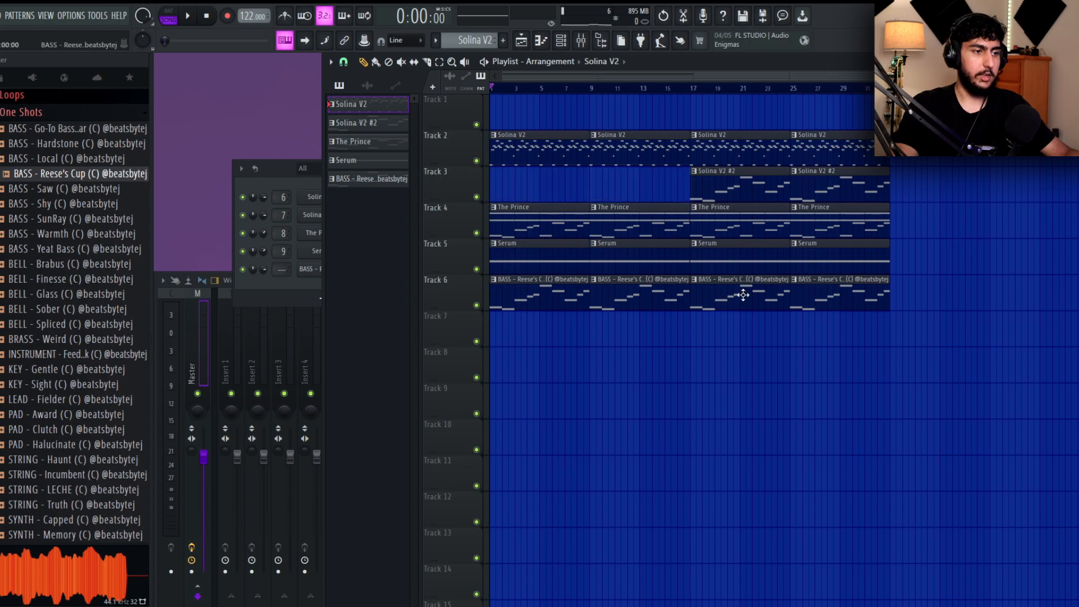
{"action": "right_click", "coordinate": [743, 295]}
{"action": "right_click", "coordinate": [814, 298]}
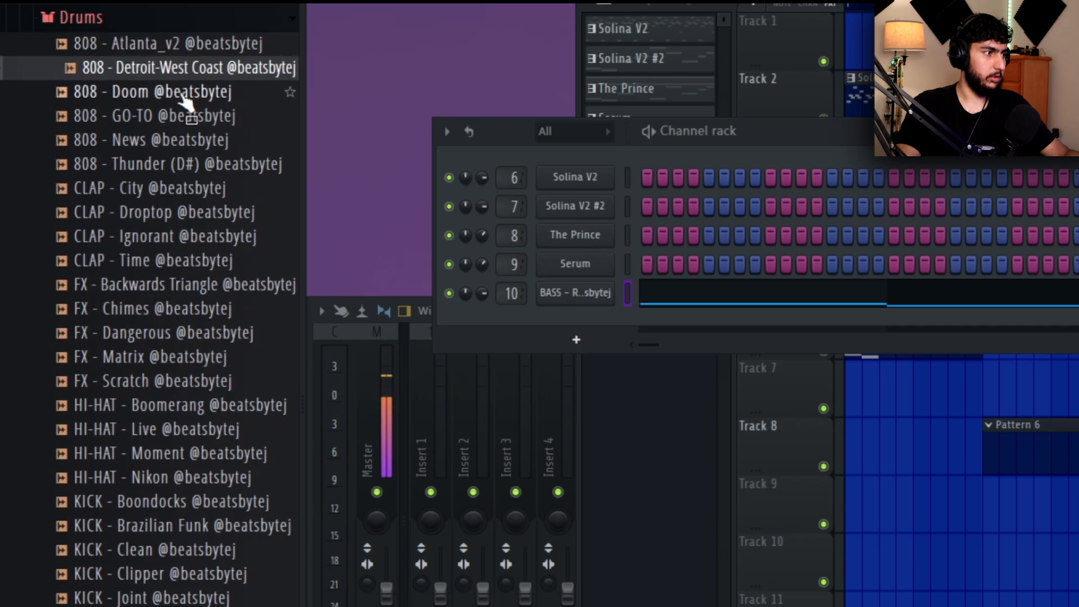
Step: Audition the 808 samples in the Ignite Drums folder and add 808 - Atlanta_v2 as a channel
{"action": "left_click", "coordinate": [171, 142]}
{"action": "left_click", "coordinate": [183, 189]}
{"action": "left_click", "coordinate": [182, 167]}
{"action": "left_click", "coordinate": [170, 48]}
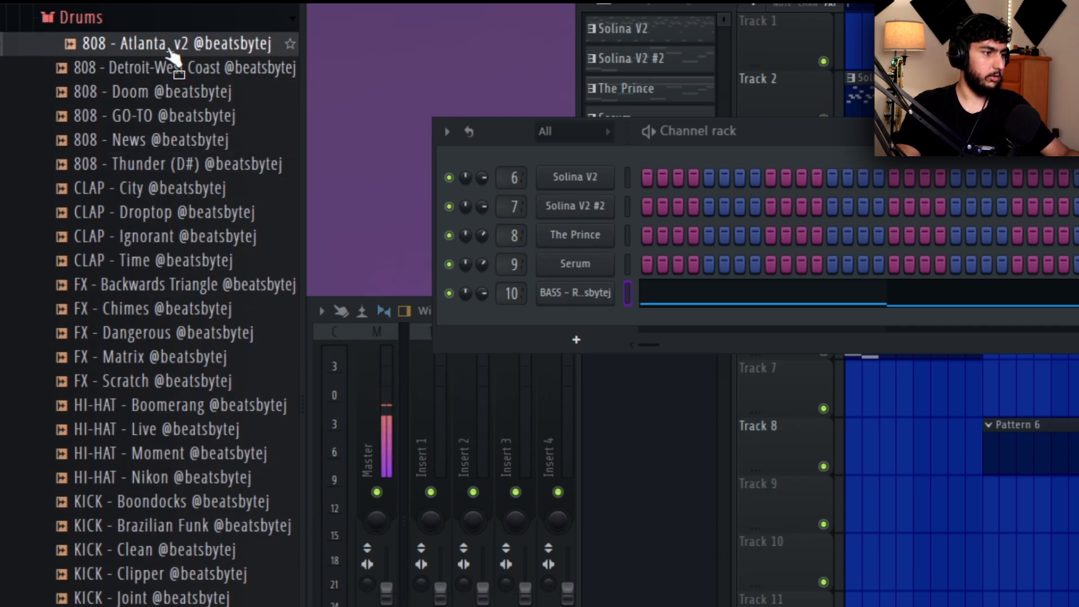
{"action": "left_click_drag", "start_coordinate": [176, 98], "coordinate": [635, 337]}
Step: Audition the Ignite claps, replace the snare channel's sample with a clap, and add the HI-HAT - Nikon sample
{"action": "left_click", "coordinate": [159, 221]}
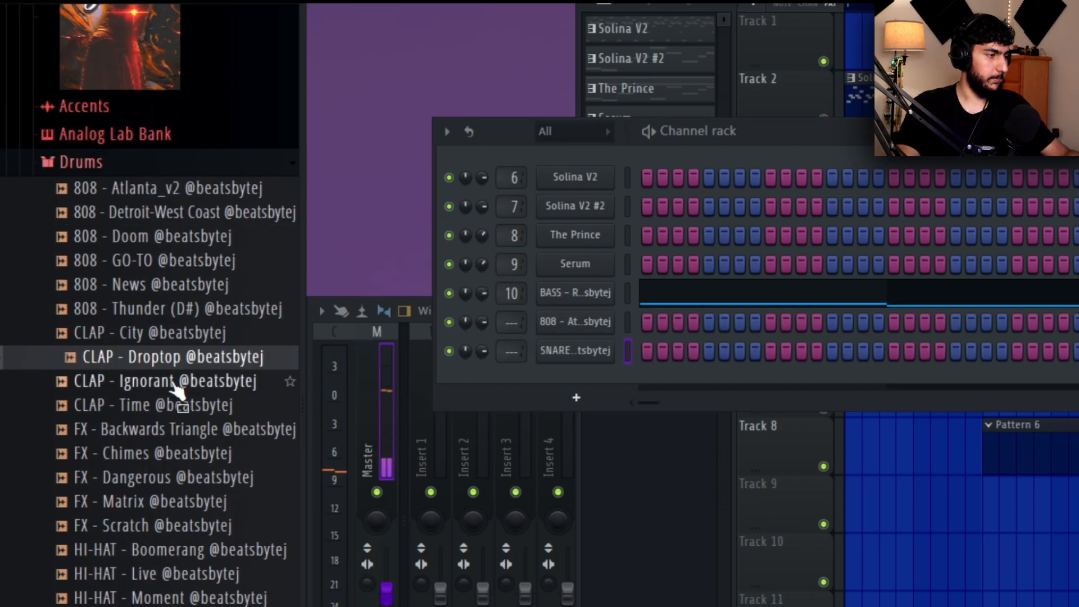
{"action": "left_click", "coordinate": [173, 384]}
{"action": "left_click", "coordinate": [172, 405]}
{"action": "left_click_drag", "start_coordinate": [607, 384], "coordinate": [712, 382]}
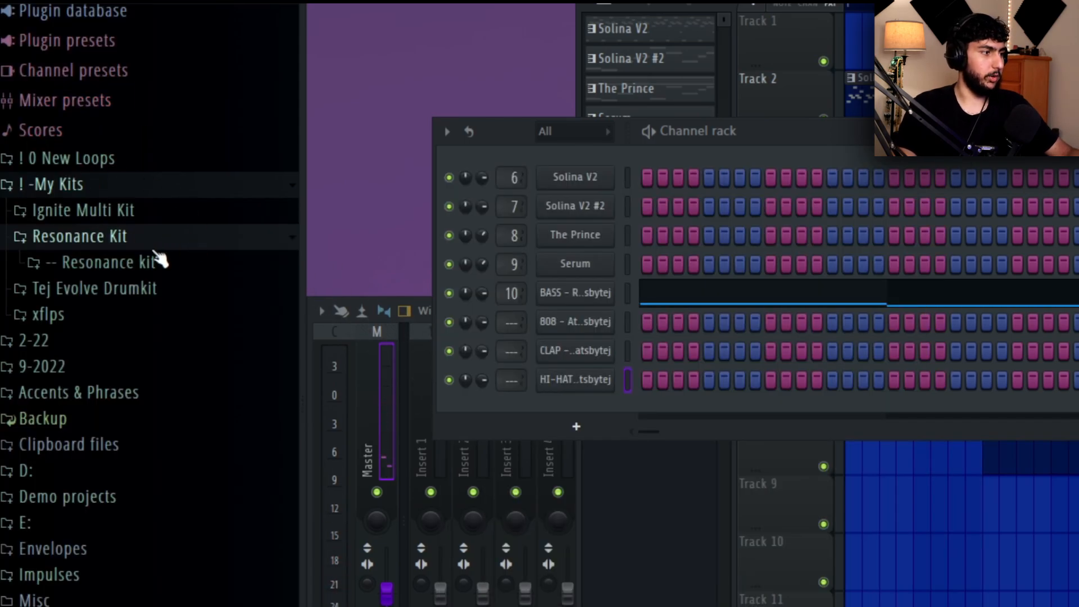
Step: Open the Resonance Kit's Drumkit 808 folder and add 808 - Lineup as a channel
{"action": "left_click", "coordinate": [160, 260]}
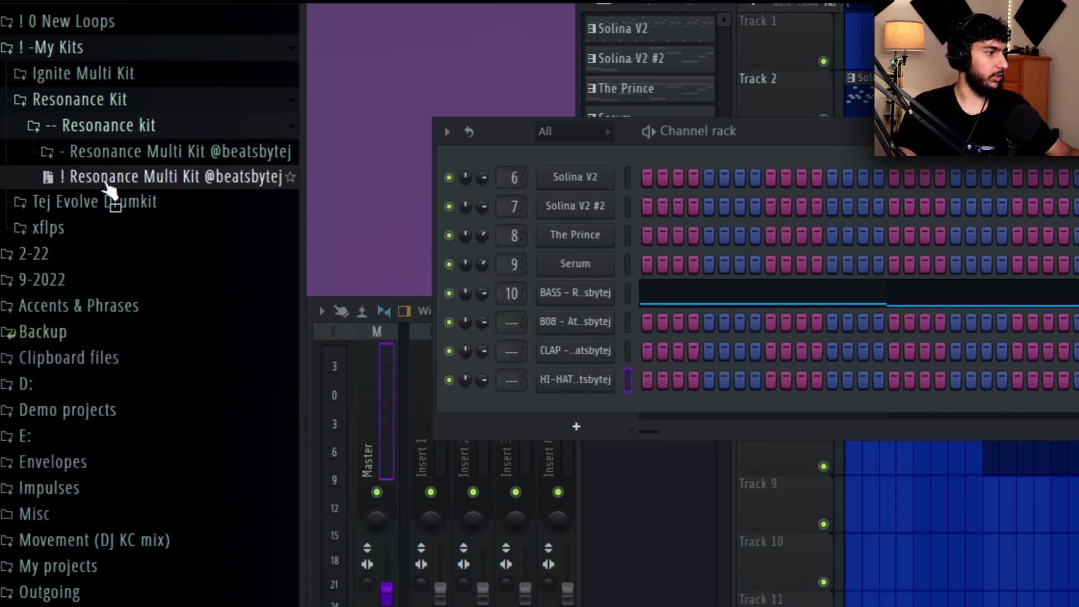
{"action": "left_click", "coordinate": [135, 176]}
{"action": "left_click", "coordinate": [141, 236]}
{"action": "left_click", "coordinate": [171, 385]}
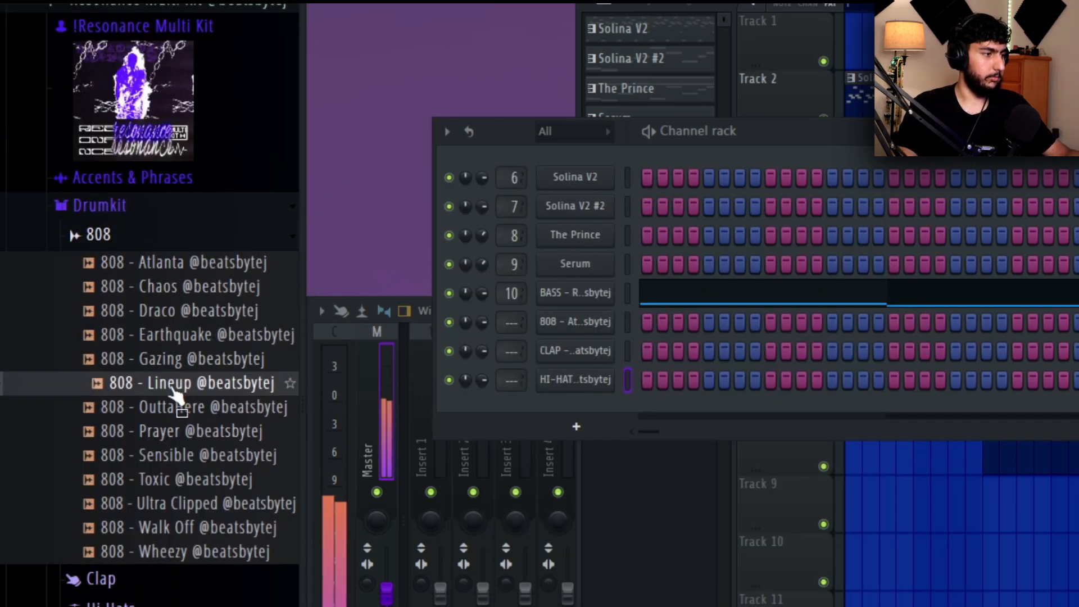
{"action": "left_click_drag", "start_coordinate": [599, 395], "coordinate": [596, 400]}
Step: Audition the Resonance kicks and add Kick - Point and Snare - Can't Forget as new channels
{"action": "left_click", "coordinate": [150, 239]}
{"action": "scroll", "coordinate": [153, 246], "scroll_direction": "down", "scroll_amount": 2}
{"action": "left_click", "coordinate": [163, 185]}
{"action": "left_click", "coordinate": [206, 315]}
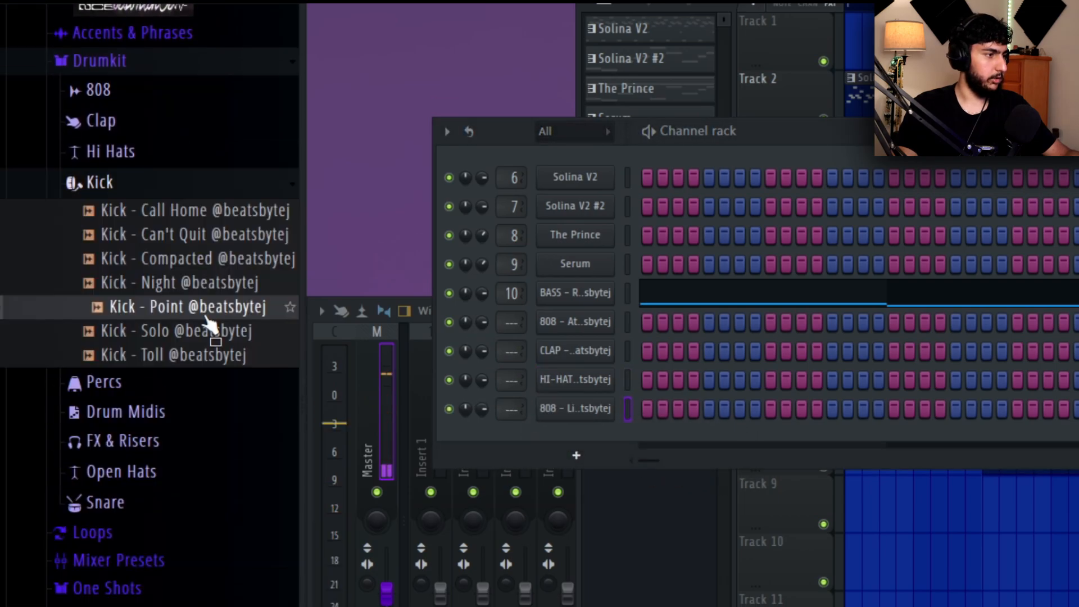
{"action": "left_click", "coordinate": [197, 333]}
{"action": "left_click", "coordinate": [198, 310]}
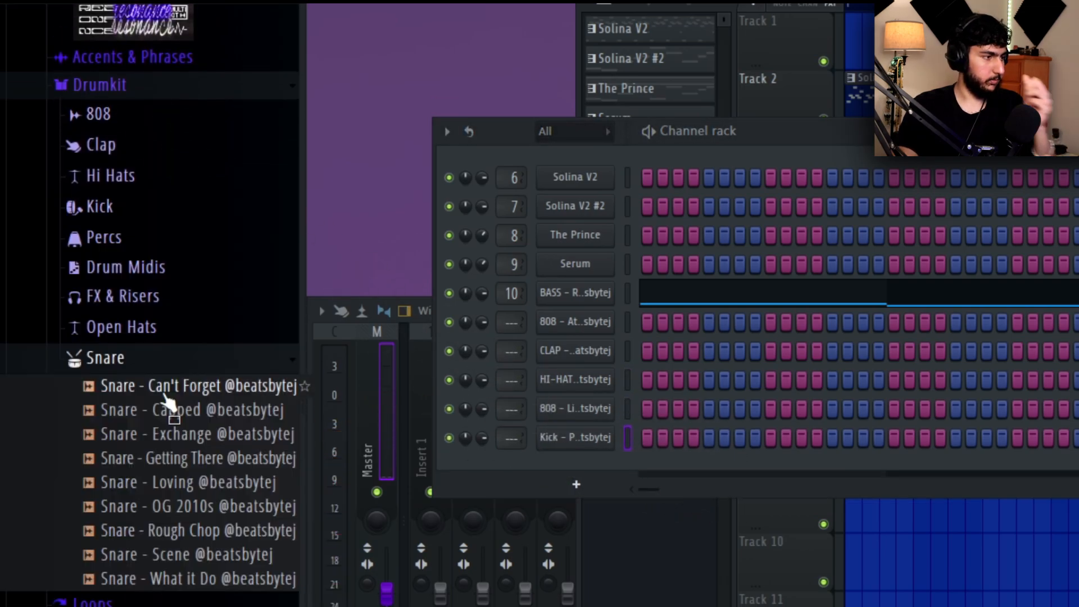
{"action": "left_click_drag", "start_coordinate": [165, 392], "coordinate": [609, 459]}
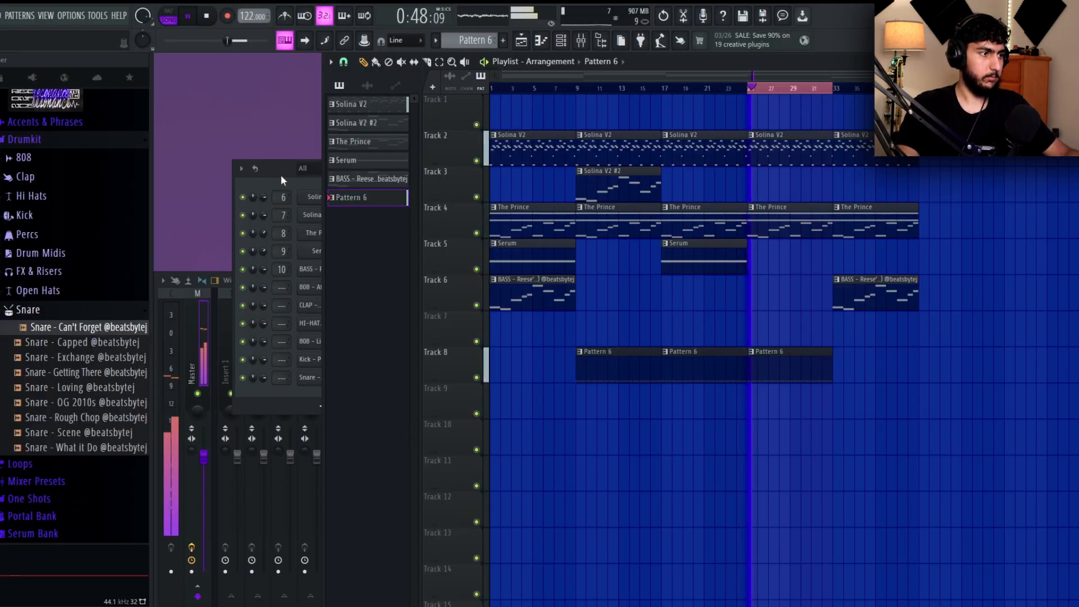
Step: Fill the hi-hat channel in Pattern 6 with hits on every second step and check it in playback
{"action": "left_click", "coordinate": [281, 177]}
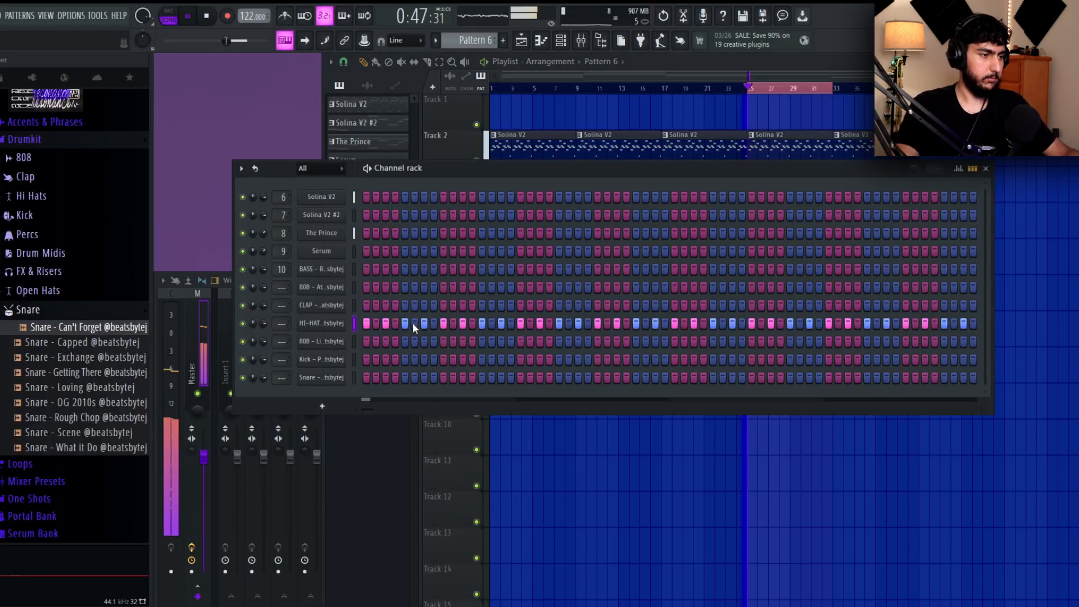
{"action": "key", "text": "space"}
{"action": "key", "text": "space"}
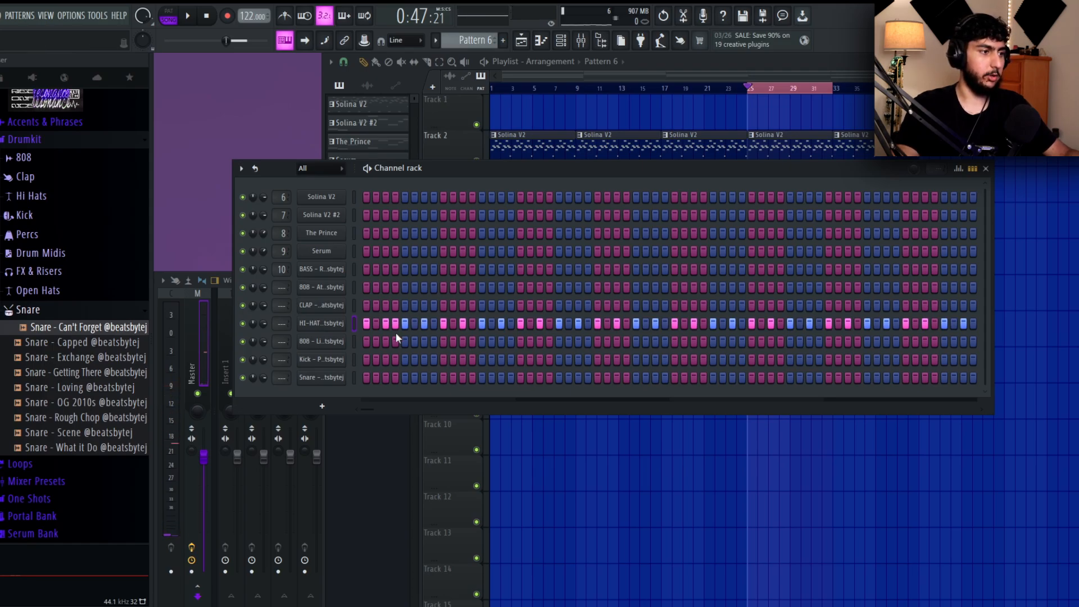
Step: Place a clap on the ninth step of Pattern 6 and duplicate it across the pattern in the clap's piano roll
{"action": "left_click", "coordinate": [331, 306]}
{"action": "left_click", "coordinate": [544, 176]}
{"action": "left_click", "coordinate": [441, 304]}
{"action": "right_click", "coordinate": [332, 307]}
{"action": "left_click", "coordinate": [371, 305]}
{"action": "scroll", "coordinate": [289, 158], "scroll_direction": "down", "scroll_amount": 3}
{"action": "left_click_drag", "start_coordinate": [205, 87], "coordinate": [342, 87]}
{"action": "key", "text": "ctrl+b"}
{"action": "key", "text": "ctrl+b"}
{"action": "scroll", "coordinate": [392, 87], "scroll_direction": "down", "scroll_amount": 2}
{"action": "key", "text": "ctrl+b"}
{"action": "key", "text": "ctrl+b"}
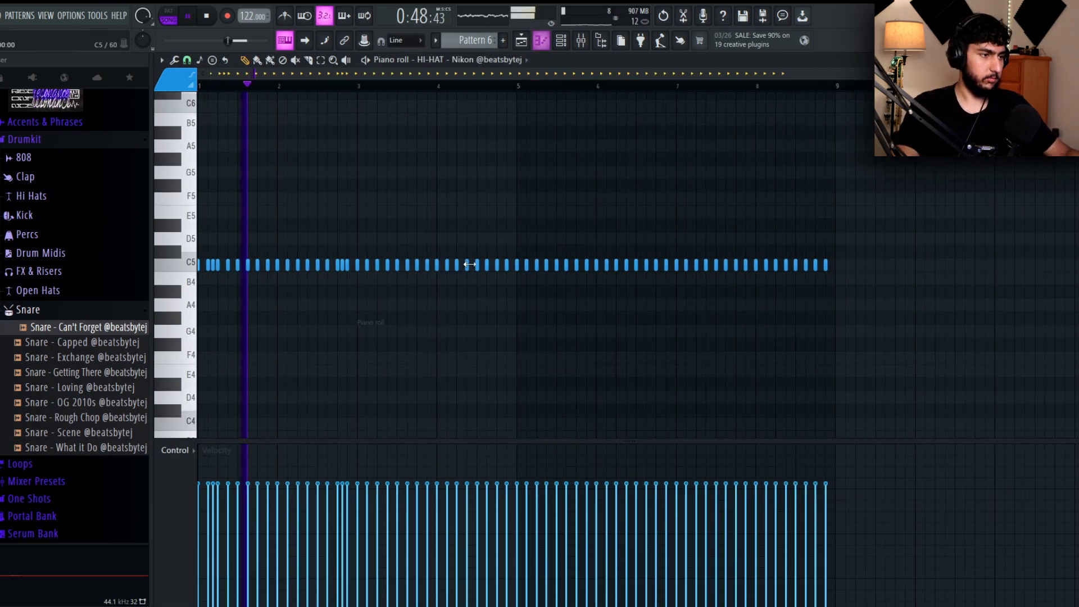
Step: Delete the hi-hat notes in bars 5 to 8 of Pattern 6
{"action": "left_click_drag", "start_coordinate": [432, 245], "coordinate": [639, 195]}
{"action": "scroll", "coordinate": [423, 224], "scroll_direction": "up", "scroll_amount": 2}
{"action": "scroll", "coordinate": [674, 186], "scroll_direction": "down", "scroll_amount": 2}
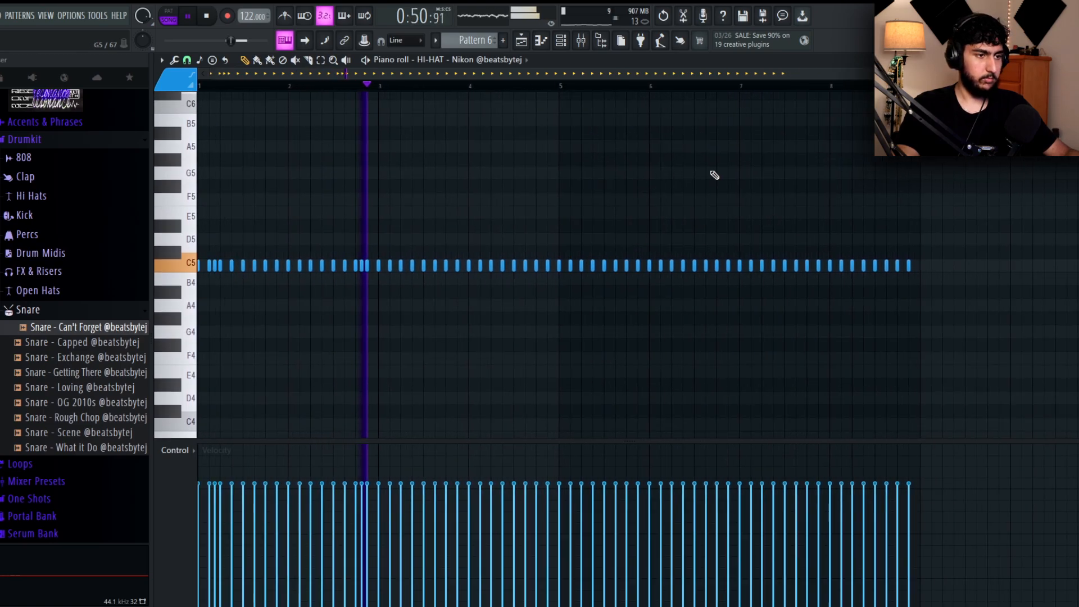
{"action": "left_click_drag", "start_coordinate": [958, 289], "coordinate": [550, 202]}
{"action": "key", "text": "Delete"}
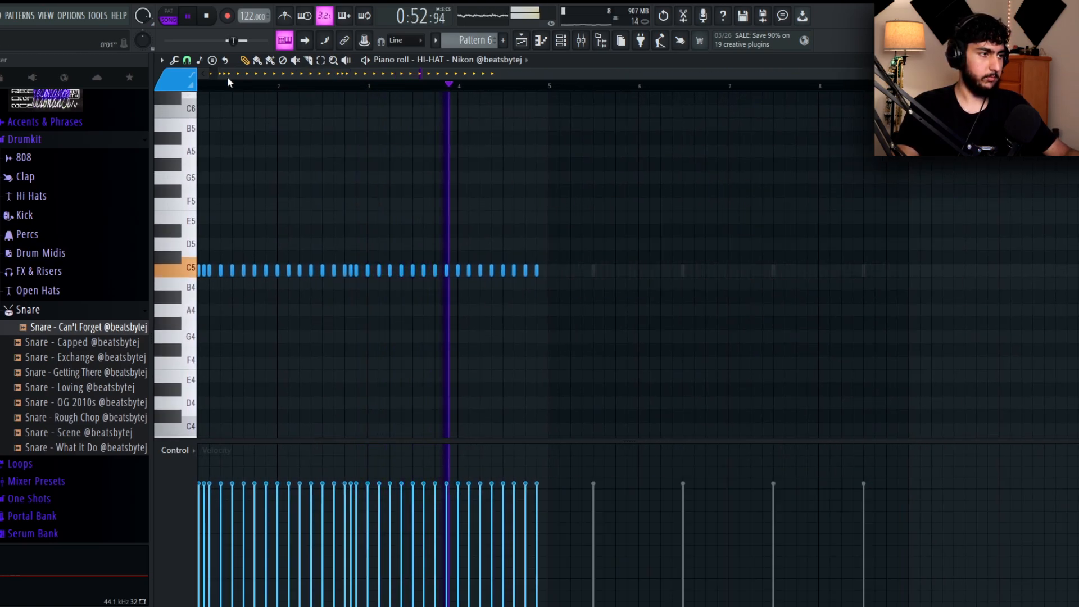
Step: Set the piano roll snap to 1/6 beat and paint a fast C5 hi-hat roll on beat 4 of bar 2
{"action": "left_click", "coordinate": [187, 60]}
{"action": "left_click", "coordinate": [189, 61]}
{"action": "left_click", "coordinate": [188, 61]}
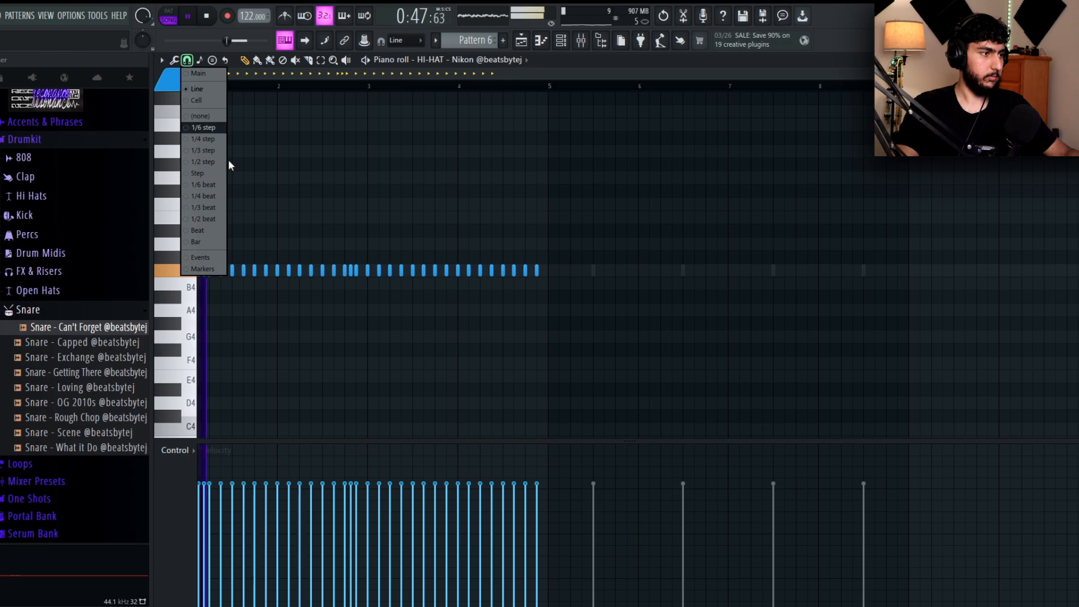
{"action": "left_click", "coordinate": [213, 179]}
{"action": "left_click", "coordinate": [188, 60]}
{"action": "left_click", "coordinate": [209, 184]}
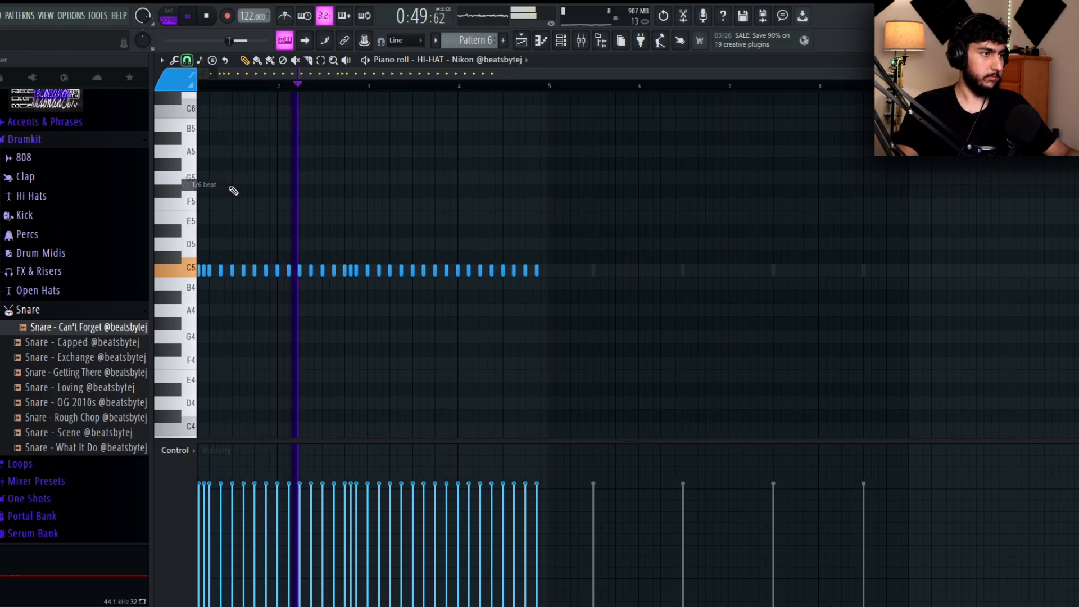
{"action": "key", "text": "b"}
{"action": "scroll", "coordinate": [416, 272], "scroll_direction": "up", "scroll_amount": 4}
{"action": "scroll", "coordinate": [415, 272], "scroll_direction": "up", "scroll_amount": 1}
{"action": "left_click_drag", "start_coordinate": [558, 254], "coordinate": [575, 254]}
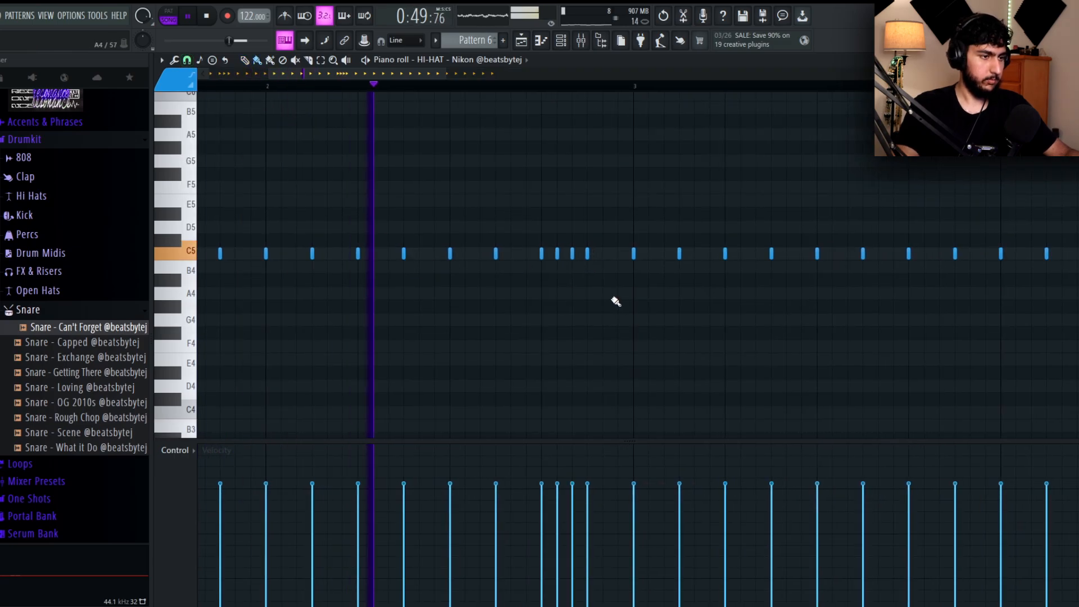
Step: Paint a four-hit D5 roll and a five-hit G#4 roll on the last two beats of bar 4, with lowered rising velocities
{"action": "scroll", "coordinate": [621, 290], "scroll_direction": "down", "scroll_amount": 5}
{"action": "scroll", "coordinate": [554, 228], "scroll_direction": "up", "scroll_amount": 2}
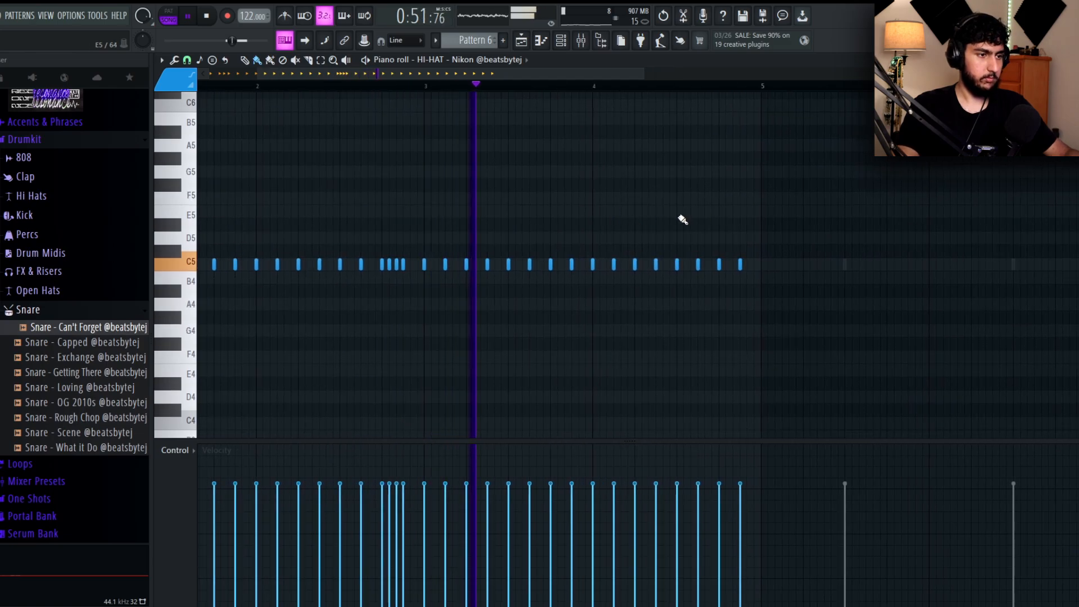
{"action": "scroll", "coordinate": [678, 294], "scroll_direction": "up", "scroll_amount": 3}
{"action": "left_click_drag", "start_coordinate": [649, 238], "coordinate": [696, 237]}
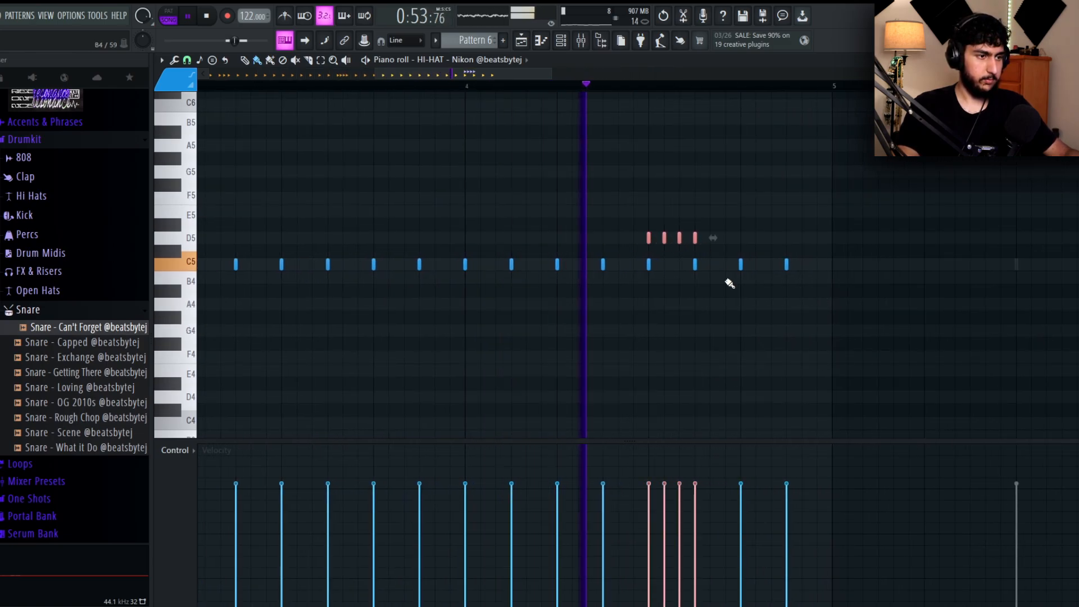
{"action": "left_click_drag", "start_coordinate": [741, 317], "coordinate": [802, 317]}
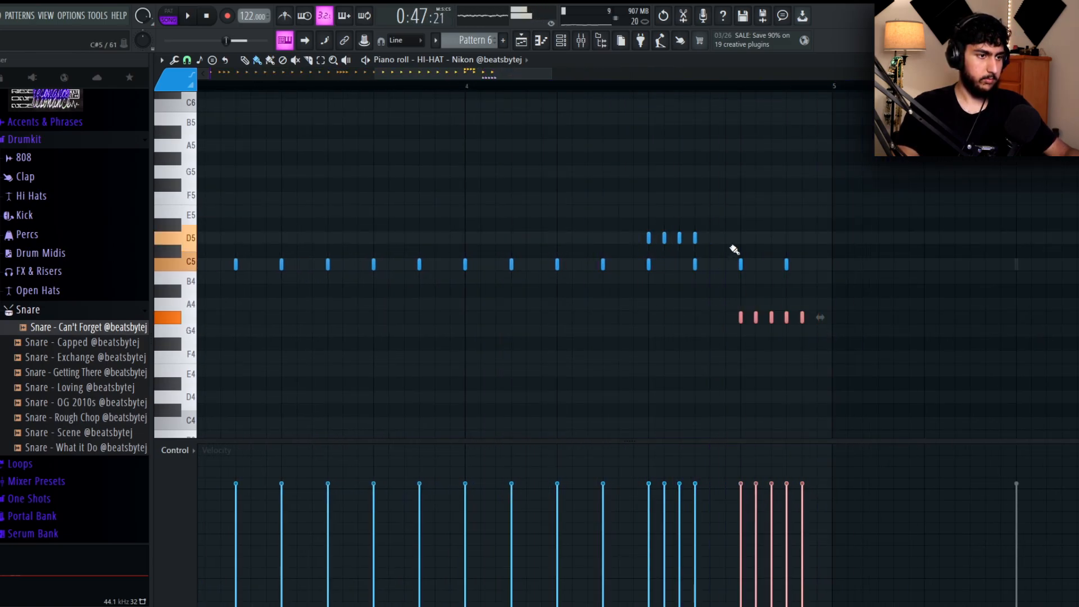
{"action": "scroll", "coordinate": [809, 371], "scroll_direction": "down", "scroll_amount": 5}
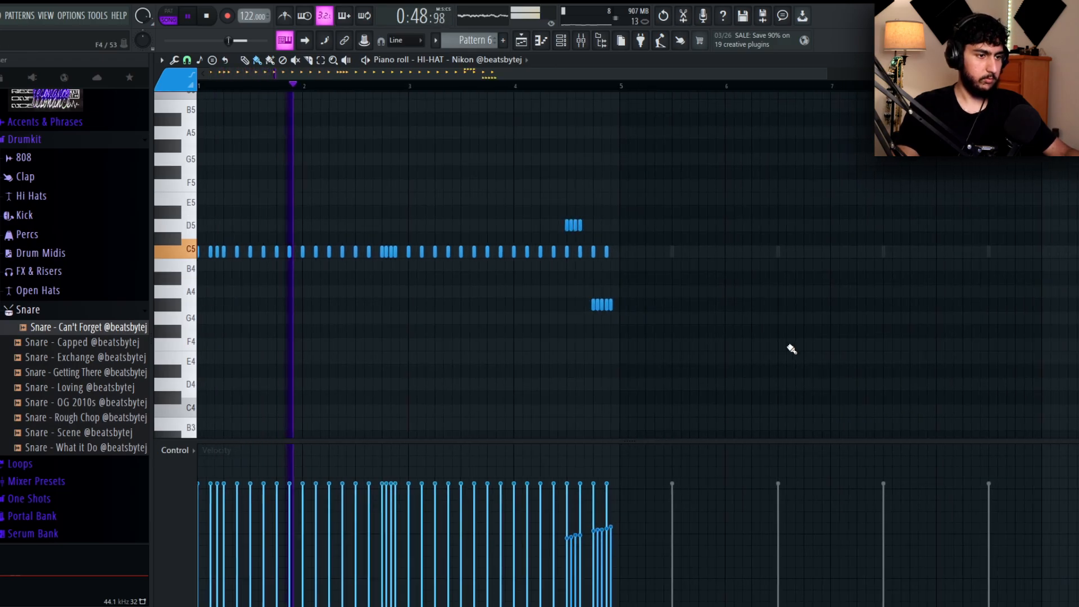
Step: Duplicate the first four bars of hi-hats into bars 5 to 8 and delete the copied D5 and G#4 rolls in bar 8
{"action": "left_click", "coordinate": [211, 60]}
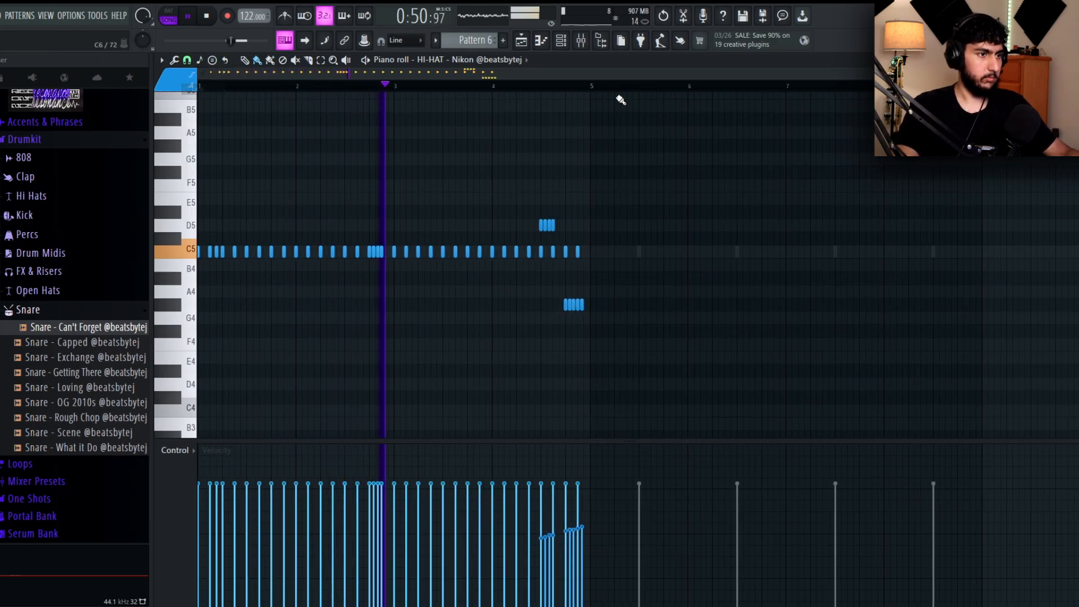
{"action": "left_click_drag", "start_coordinate": [589, 89], "coordinate": [199, 89]}
{"action": "key", "text": "ctrl+b"}
{"action": "key", "text": "ctrl+d"}
{"action": "scroll", "coordinate": [713, 197], "scroll_direction": "up", "scroll_amount": 1}
{"action": "scroll", "coordinate": [672, 195], "scroll_direction": "up", "scroll_amount": 1}
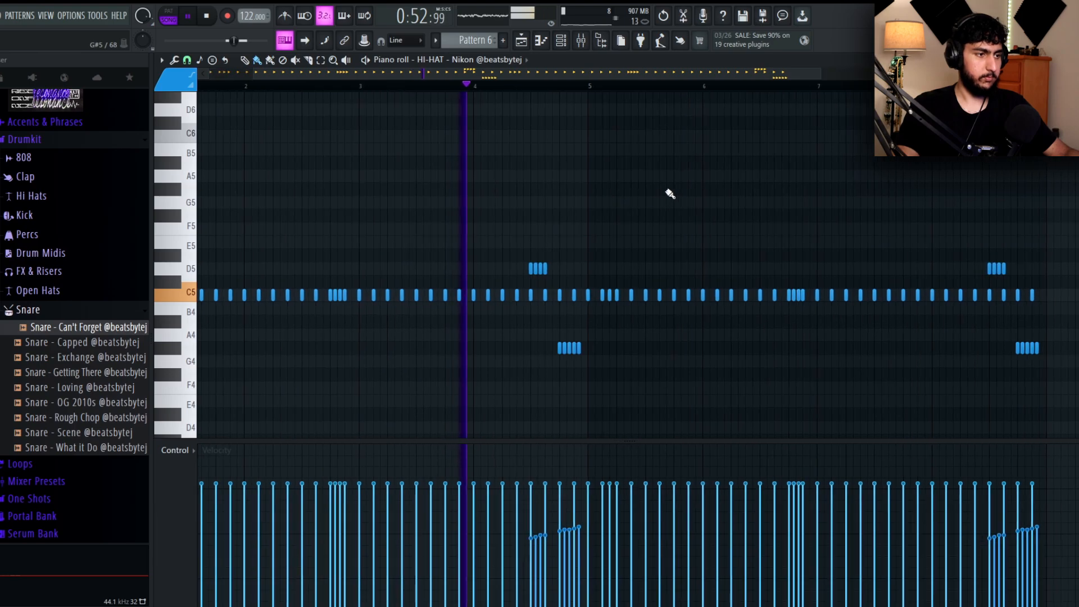
{"action": "right_click", "coordinate": [997, 268]}
{"action": "right_click", "coordinate": [1027, 348]}
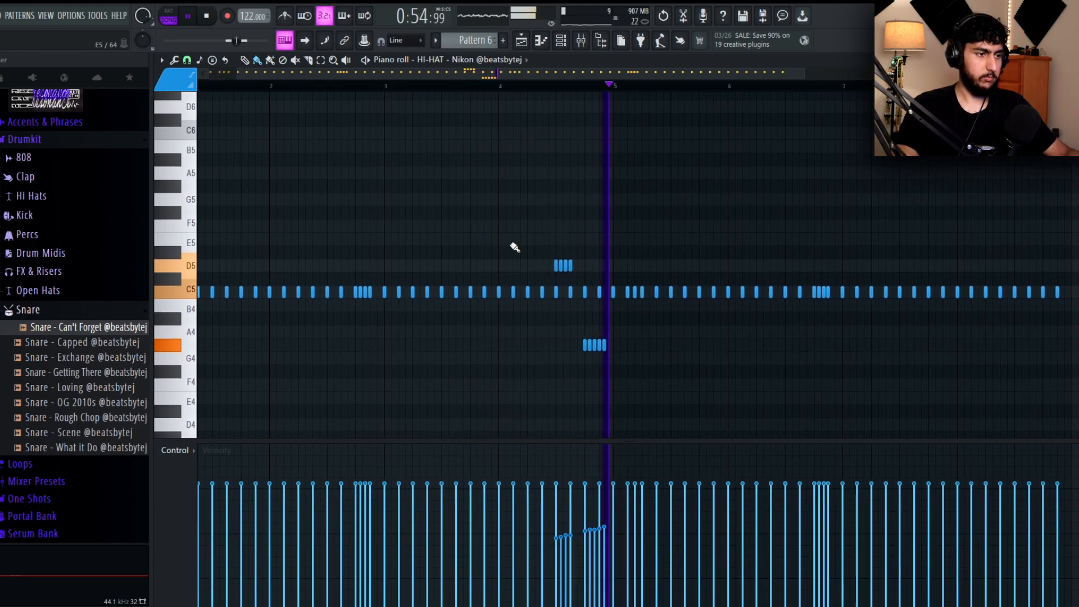
Step: Add a fifth, evenly spaced D5 hit to the bar 4 hi-hat roll and check it in playback
{"action": "left_click_drag", "start_coordinate": [677, 363], "coordinate": [575, 331]}
{"action": "left_click_drag", "start_coordinate": [549, 278], "coordinate": [585, 252]}
{"action": "scroll", "coordinate": [585, 250], "scroll_direction": "up", "scroll_amount": 4}
{"action": "left_click", "coordinate": [563, 243], "text": "ctrl"}
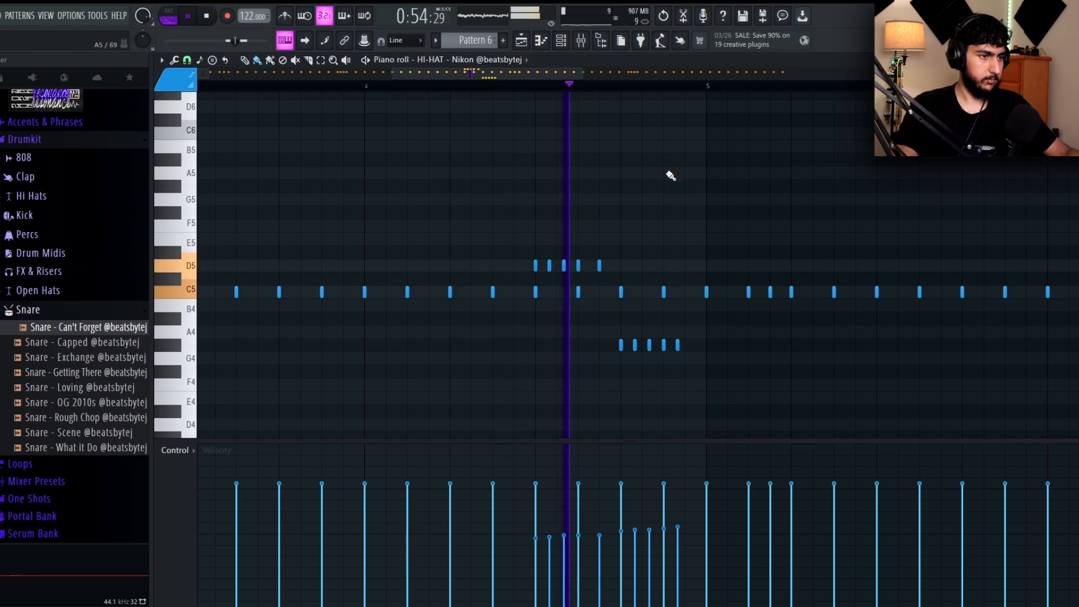
{"action": "key", "text": "space"}
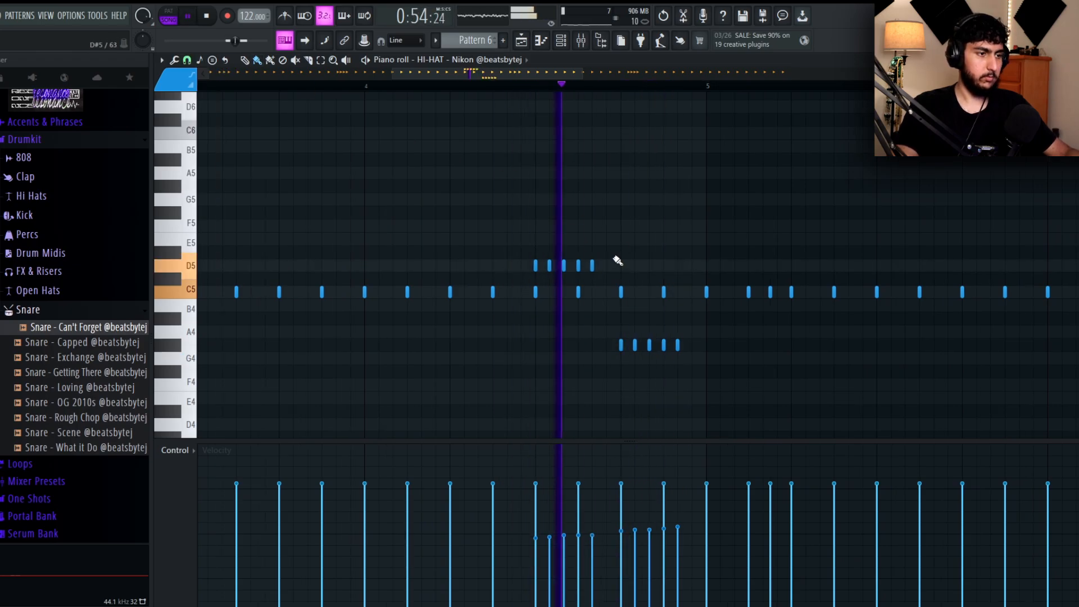
{"action": "left_click_drag", "start_coordinate": [613, 251], "coordinate": [483, 278]}
{"action": "scroll", "coordinate": [758, 351], "scroll_direction": "down", "scroll_amount": 2}
{"action": "left_click", "coordinate": [758, 350], "text": "ctrl"}
{"action": "scroll", "coordinate": [760, 352], "scroll_direction": "down", "scroll_amount": 2}
{"action": "left_click_drag", "start_coordinate": [797, 363], "coordinate": [380, 344]}
Step: Set the piano roll snap to 1/3 step for the hi-hats at the end of bar 8
{"action": "left_click", "coordinate": [199, 61]}
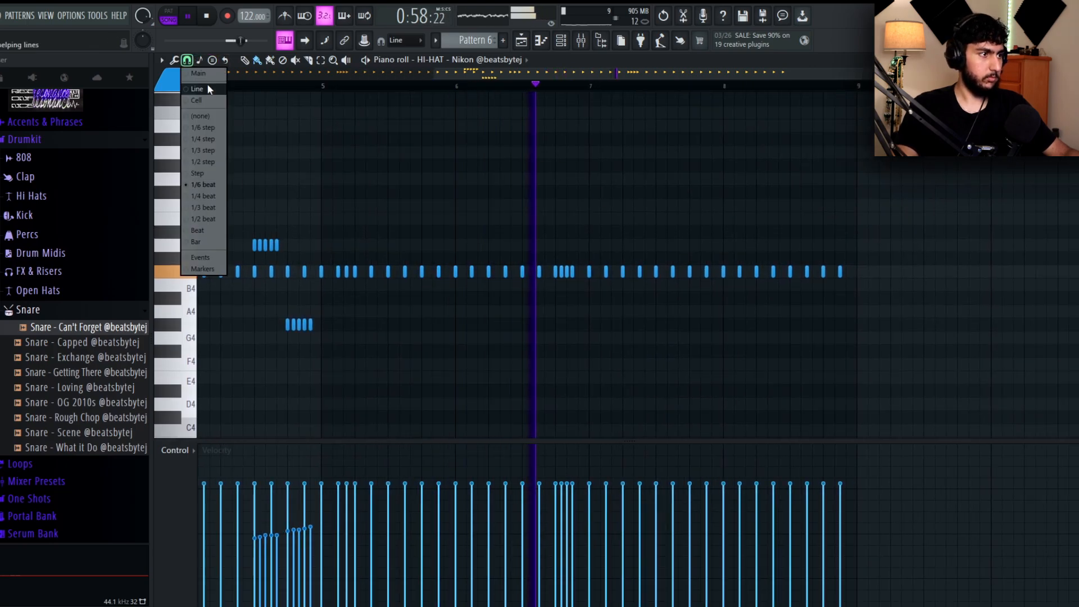
{"action": "scroll", "coordinate": [713, 217], "scroll_direction": "up", "scroll_amount": 3}
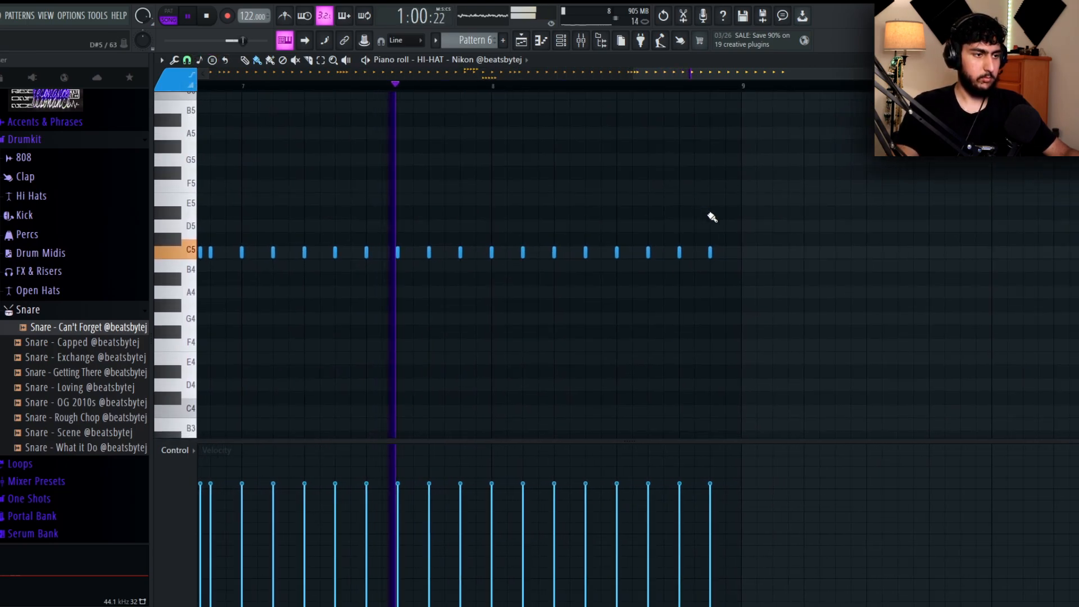
{"action": "left_click", "coordinate": [174, 60]}
{"action": "left_click", "coordinate": [187, 60]}
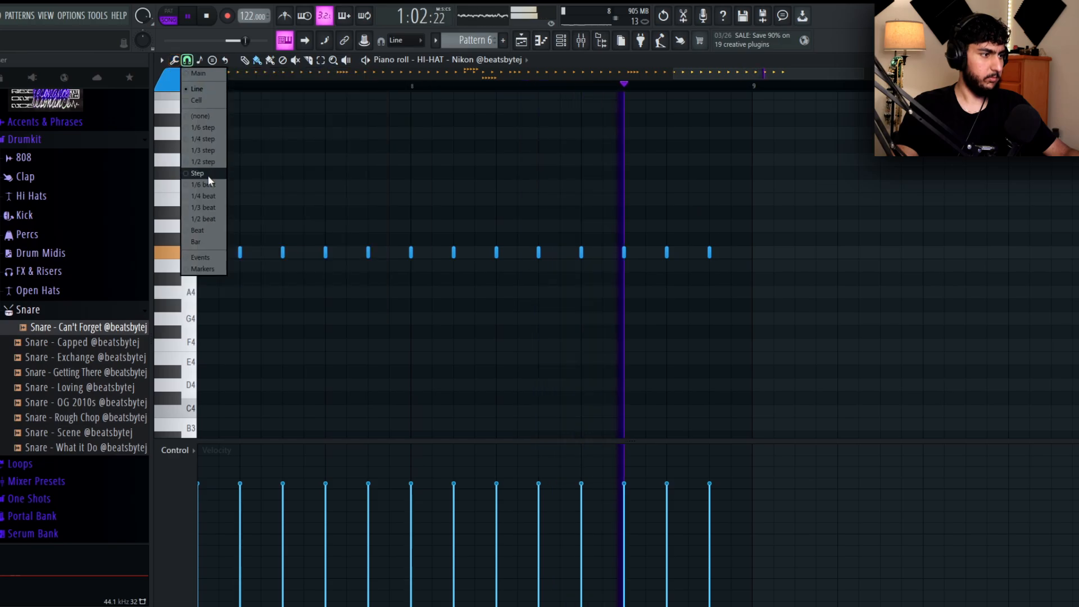
{"action": "left_click", "coordinate": [204, 150]}
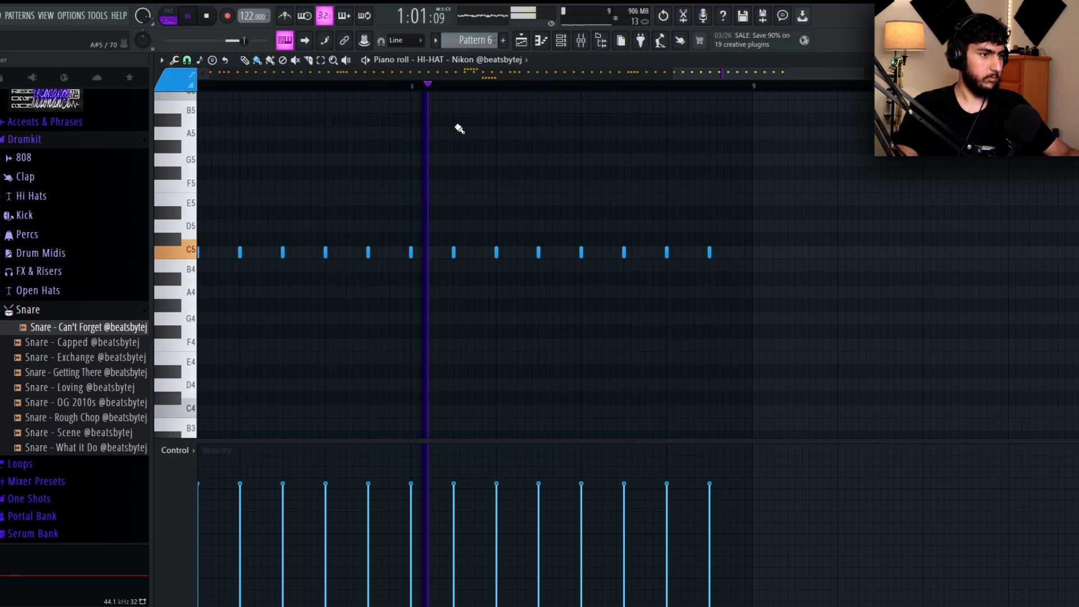
Step: Try a short G#4 hi-hat roll late in bar 8 and undo the last changes
{"action": "scroll", "coordinate": [578, 216], "scroll_direction": "up", "scroll_amount": 2}
{"action": "key", "text": "space"}
{"action": "key", "text": "ctrl+z"}
{"action": "key", "text": "ctrl+z"}
{"action": "key", "text": "ctrl+z"}
{"action": "key", "text": "ctrl+z"}
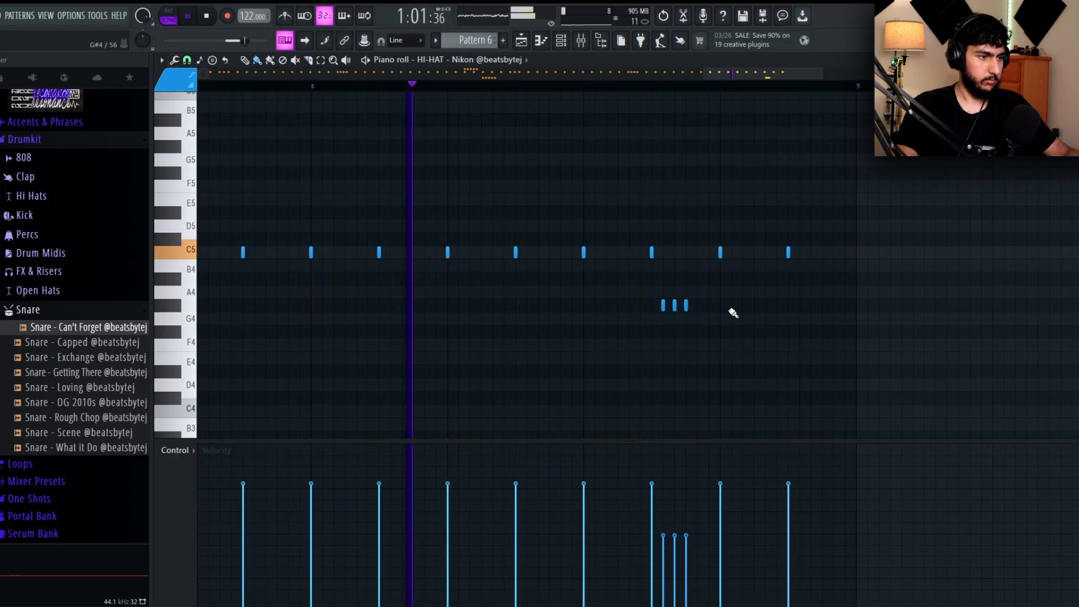
Step: Paint a six-hit G#4 roll on beat 4 of bar 8, level its velocities, and return the snap to Line
{"action": "mouse_move", "coordinate": [722, 305]}
{"action": "left_mouse_down"}
{"action": "mouse_move", "coordinate": [793, 331]}
{"action": "mouse_move", "coordinate": [715, 323]}
{"action": "left_mouse_up"}
{"action": "key", "text": "space"}
{"action": "key", "text": "space"}
{"action": "left_click_drag", "start_coordinate": [719, 500], "coordinate": [780, 500]}
{"action": "key", "text": "space"}
{"action": "key", "text": "space"}
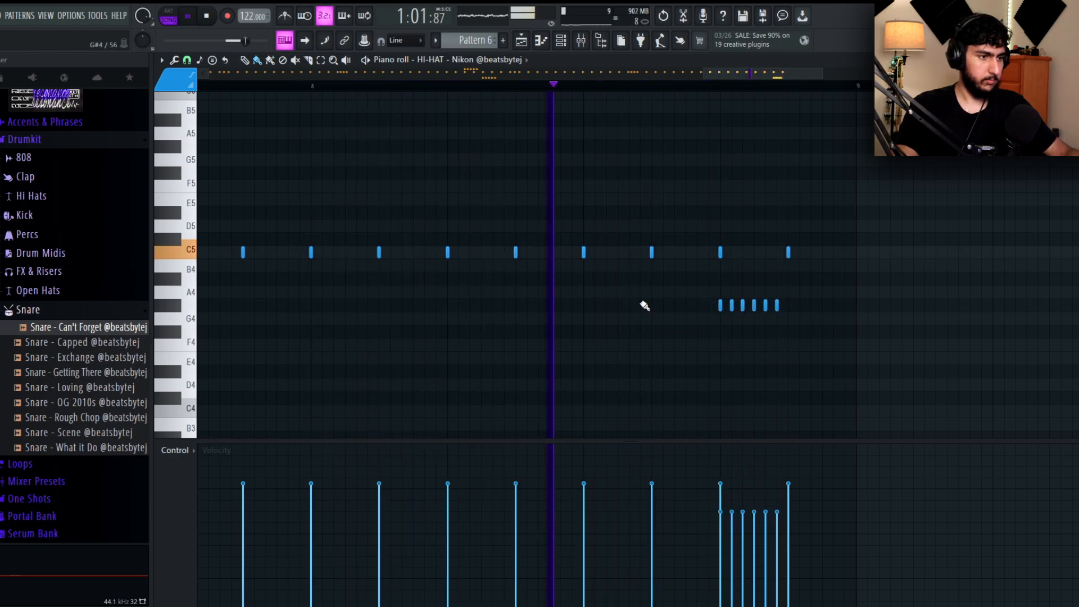
{"action": "left_click", "coordinate": [652, 305]}
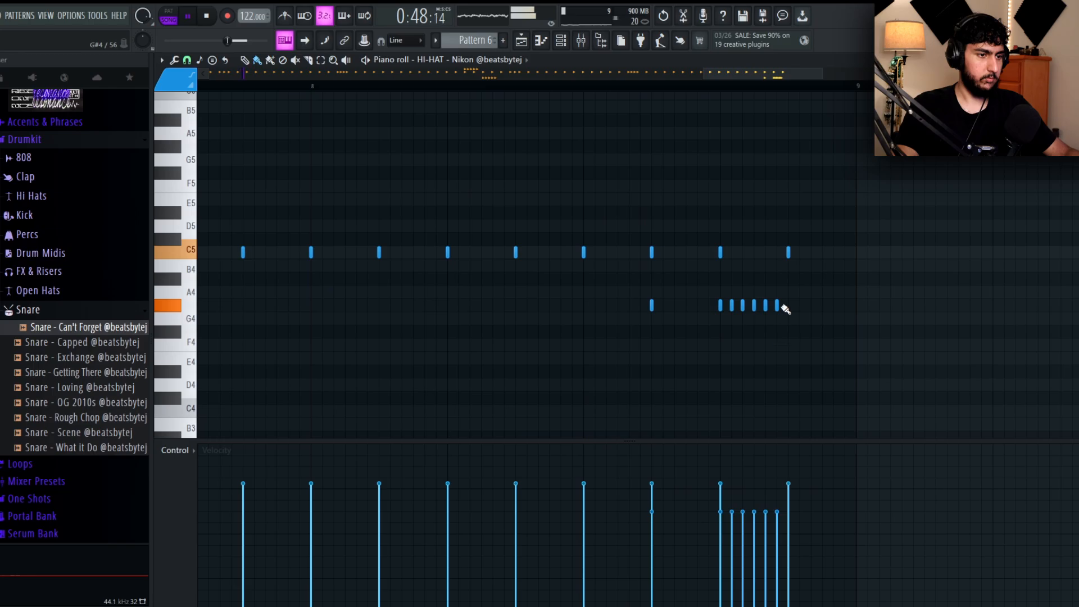
{"action": "scroll", "coordinate": [727, 160], "scroll_direction": "down", "scroll_amount": 5}
{"action": "left_click", "coordinate": [200, 63]}
{"action": "left_click", "coordinate": [204, 86]}
{"action": "scroll", "coordinate": [872, 284], "scroll_direction": "down", "scroll_amount": 1}
Step: Place Kick - Point hits on steps 1, 19 and 23 of Pattern 6 in the channel rack
{"action": "key", "text": "F7"}
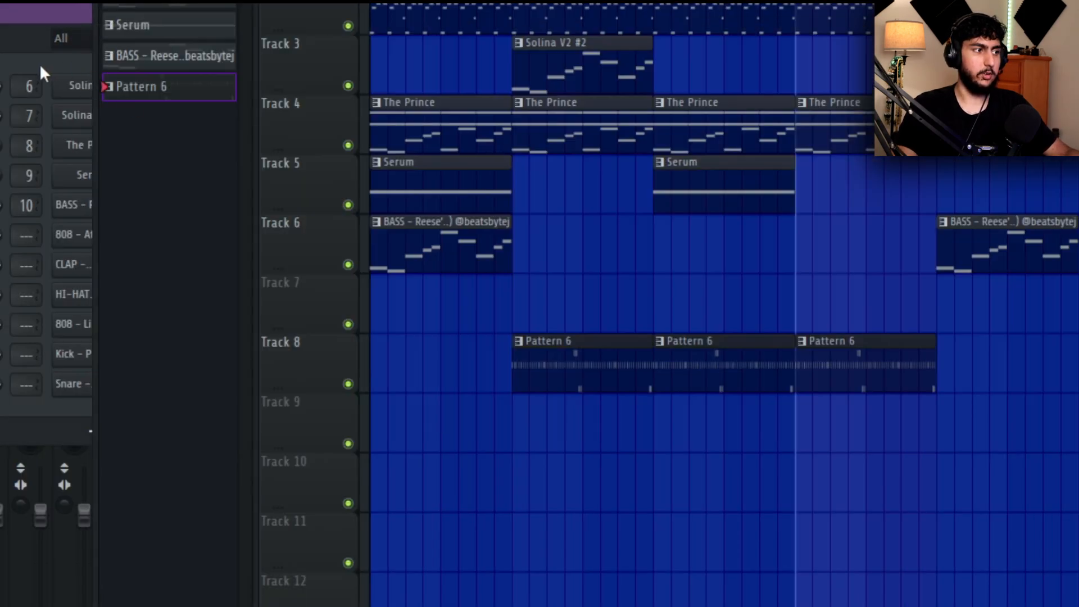
{"action": "left_click", "coordinate": [40, 66]}
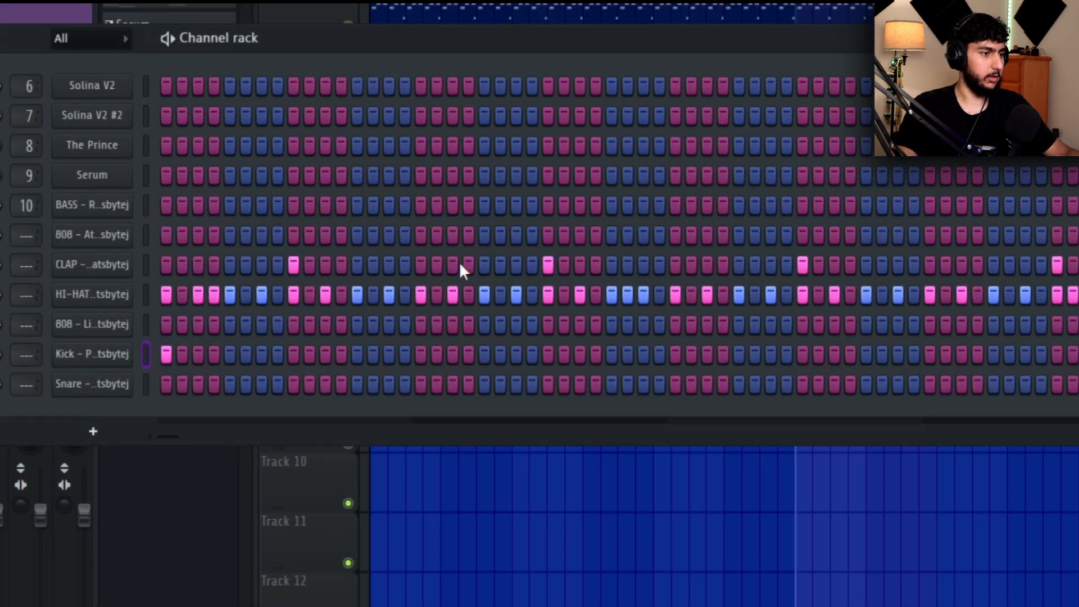
{"action": "left_click", "coordinate": [76, 380]}
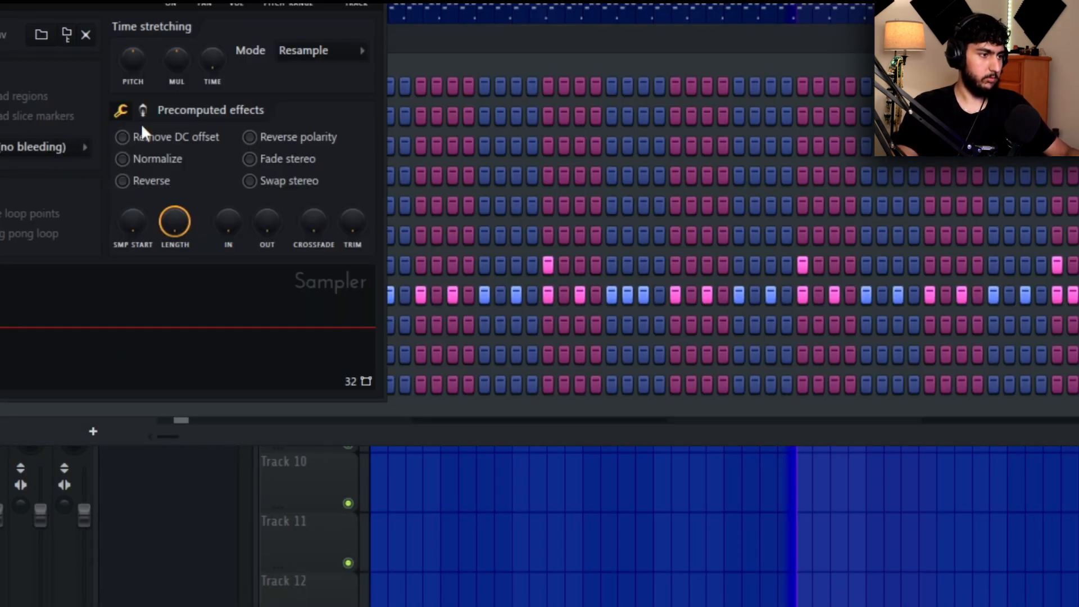
{"action": "key", "text": "Escape"}
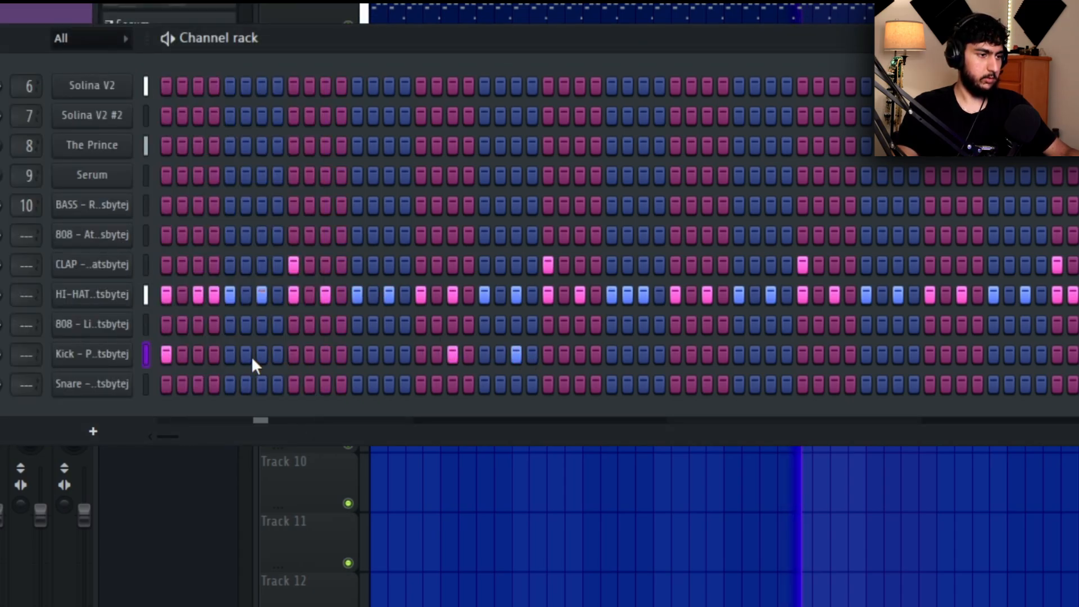
{"action": "left_click", "coordinate": [389, 354]}
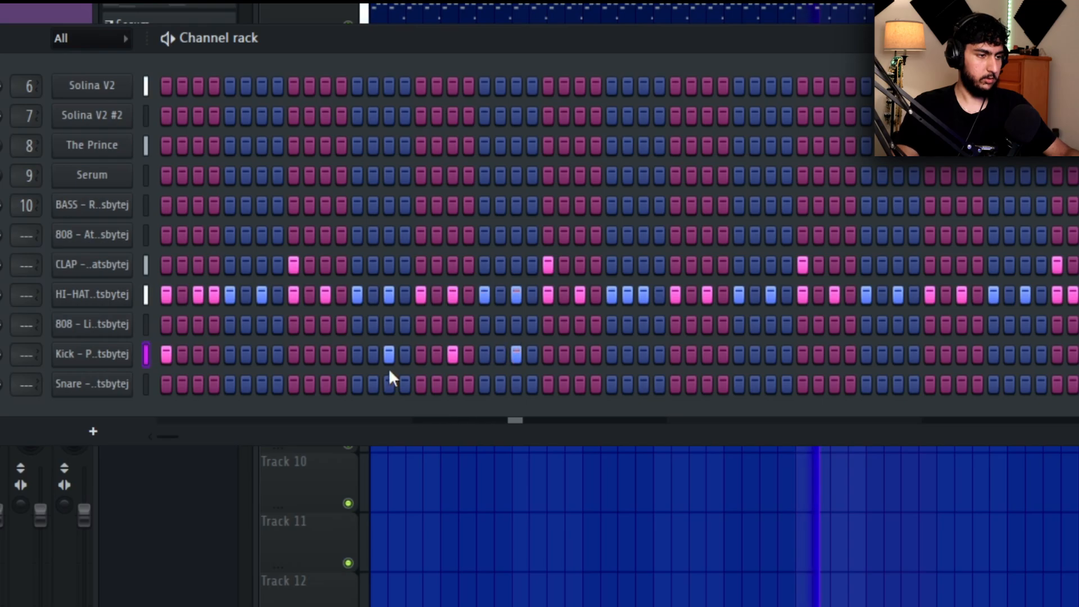
Step: In the kick's piano roll, add C5 hits on beats 1 and 4 of bar 3 and beat 2 of bar 4
{"action": "right_click", "coordinate": [97, 366]}
{"action": "left_click", "coordinate": [143, 377]}
{"action": "scroll", "coordinate": [470, 238], "scroll_direction": "down", "scroll_amount": 8}
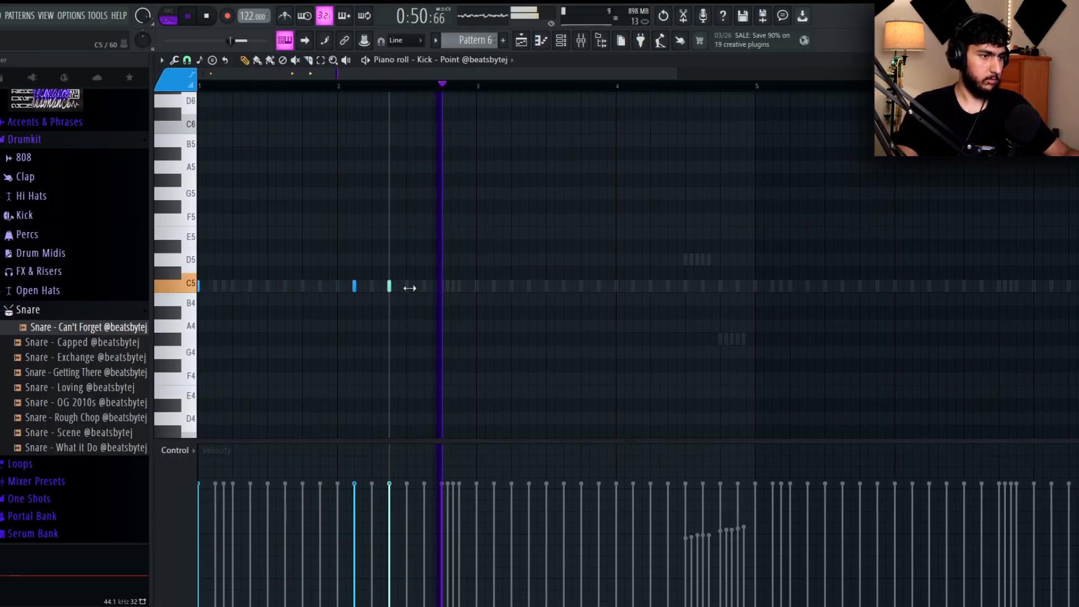
{"action": "left_click", "coordinate": [529, 287]}
{"action": "right_click", "coordinate": [528, 286]}
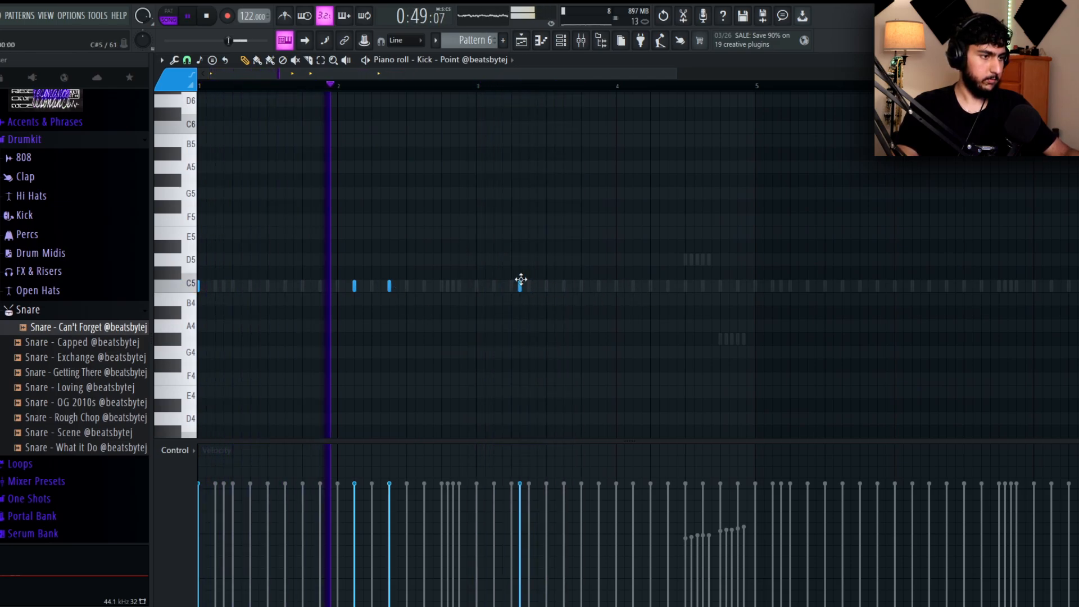
{"action": "left_click", "coordinate": [477, 286]}
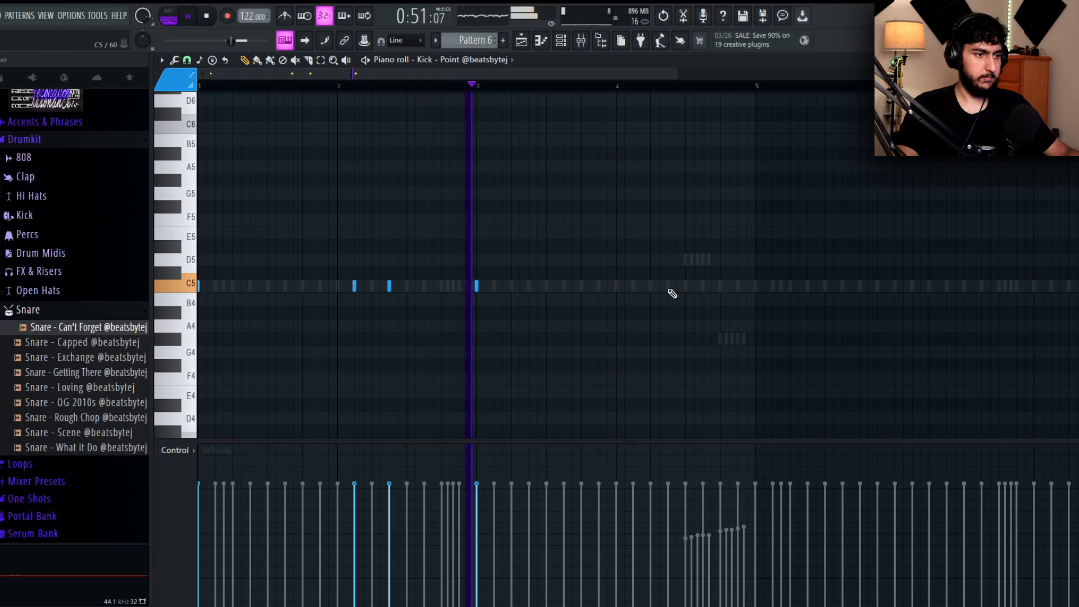
{"action": "left_click", "coordinate": [581, 287]}
{"action": "left_click", "coordinate": [650, 287]}
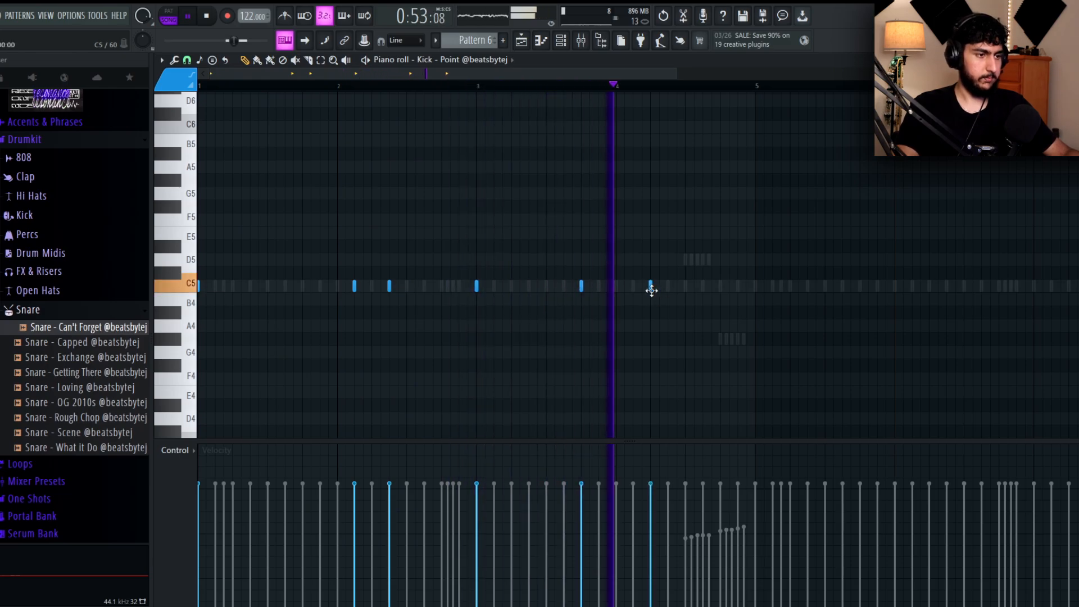
Step: Duplicate the four-bar kick pattern into bars 5 to 8 and listen to it with the full beat
{"action": "left_click_drag", "start_coordinate": [773, 85], "coordinate": [98, 190]}
{"action": "key", "text": "ctrl+b"}
{"action": "key", "text": "Escape"}
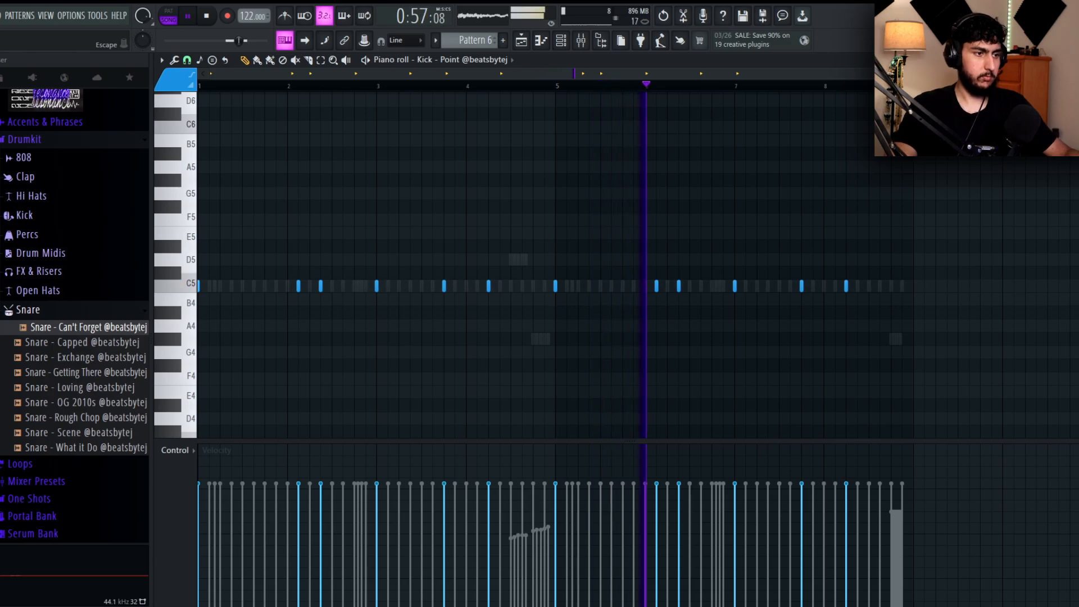
{"action": "key", "text": "F7"}
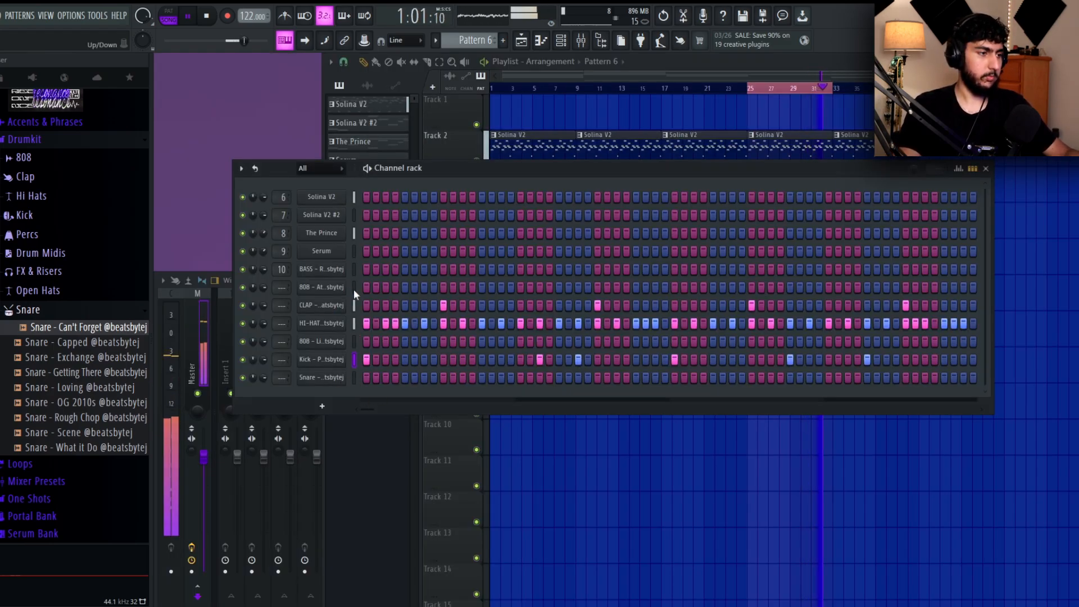
{"action": "key", "text": "space"}
Step: Enable the volume envelope of the 808 - Atlanta_v2 channel and shape it as a full hold with an abrupt end
{"action": "left_click", "coordinate": [339, 287]}
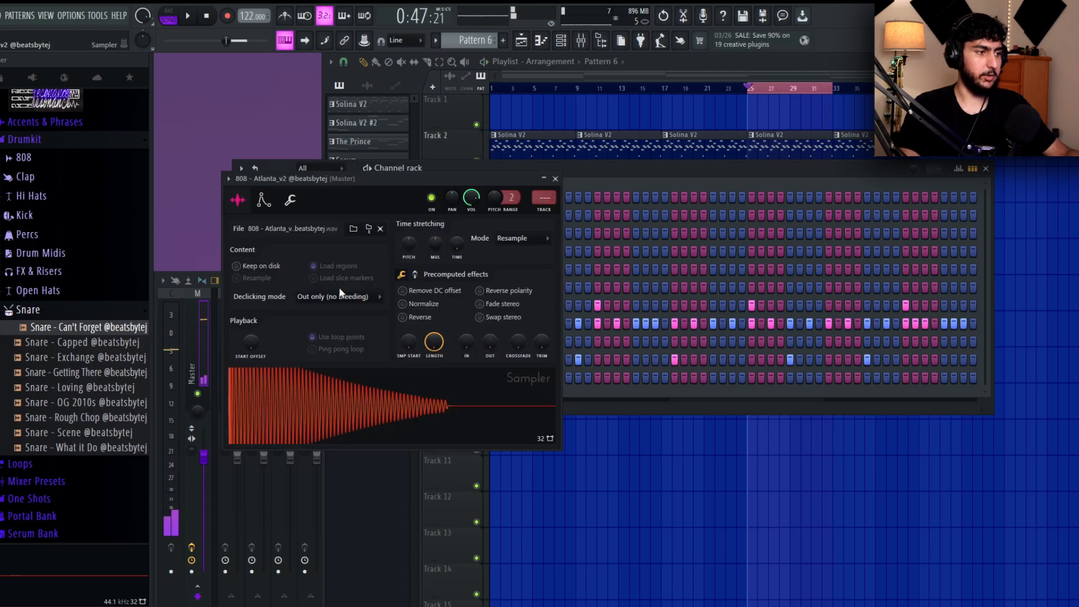
{"action": "left_click", "coordinate": [263, 200]}
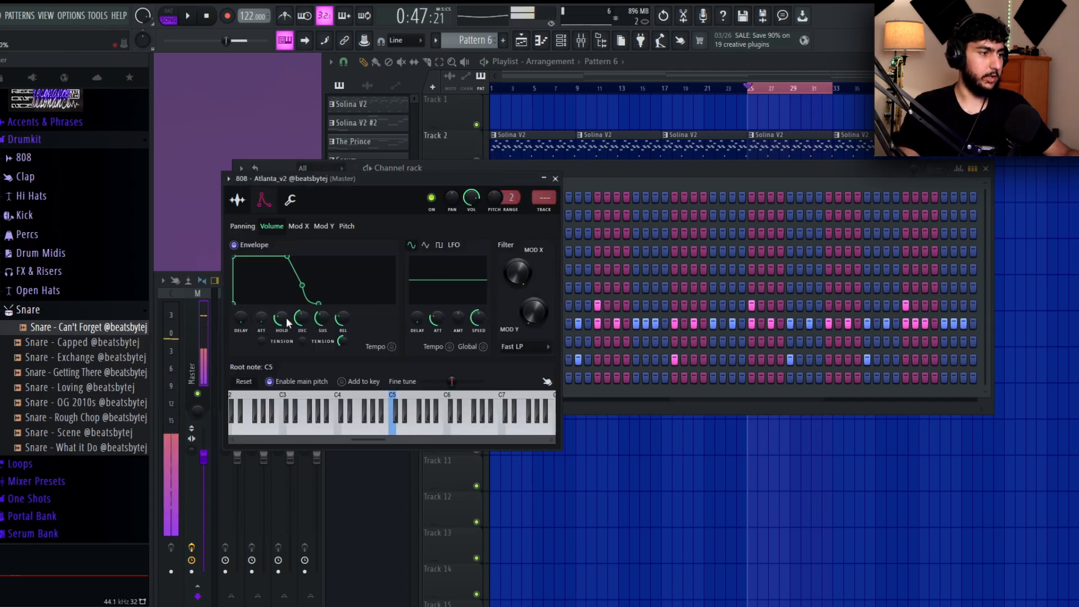
{"action": "right_click", "coordinate": [774, 458]}
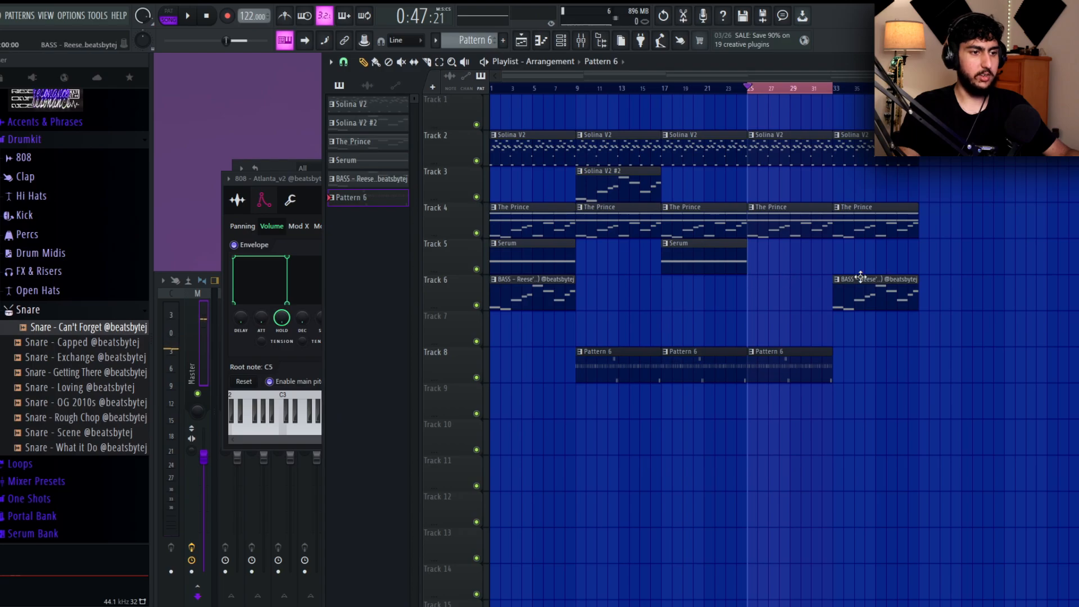
Step: Copy the lower melody notes of The Prince into the 808 - Atlanta_v2 channel of Pattern 6, an octave higher
{"action": "double_click", "coordinate": [796, 225]}
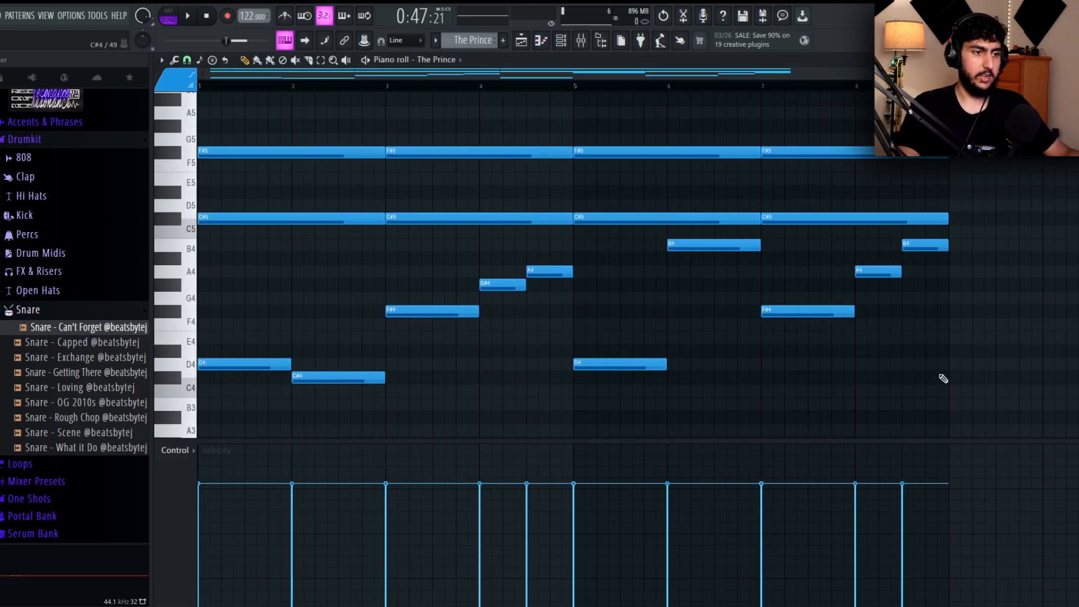
{"action": "left_click_drag", "start_coordinate": [978, 422], "coordinate": [223, 241]}
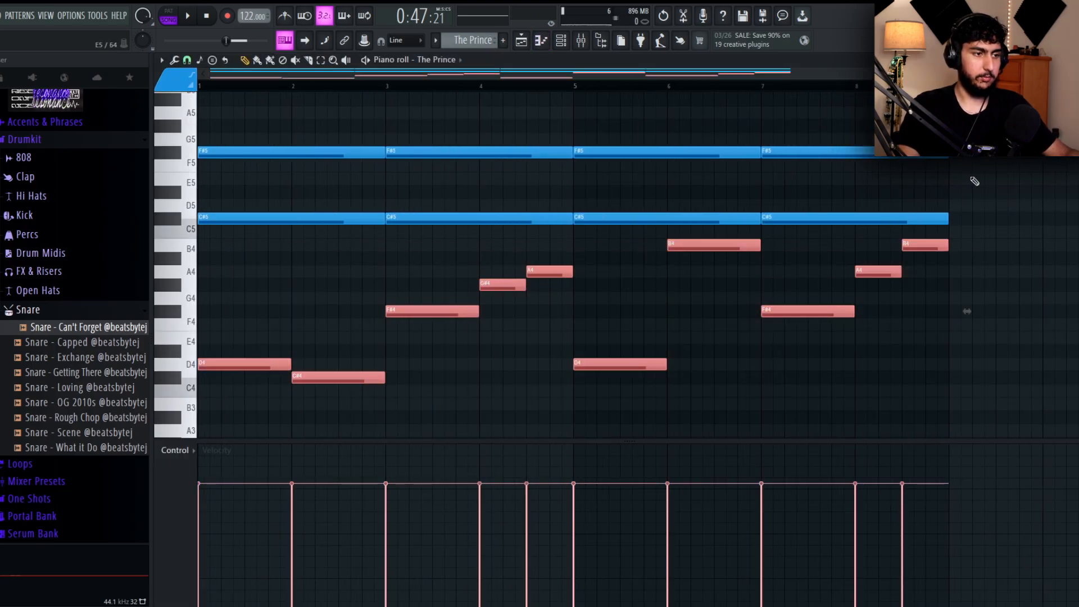
{"action": "double_click", "coordinate": [739, 359]}
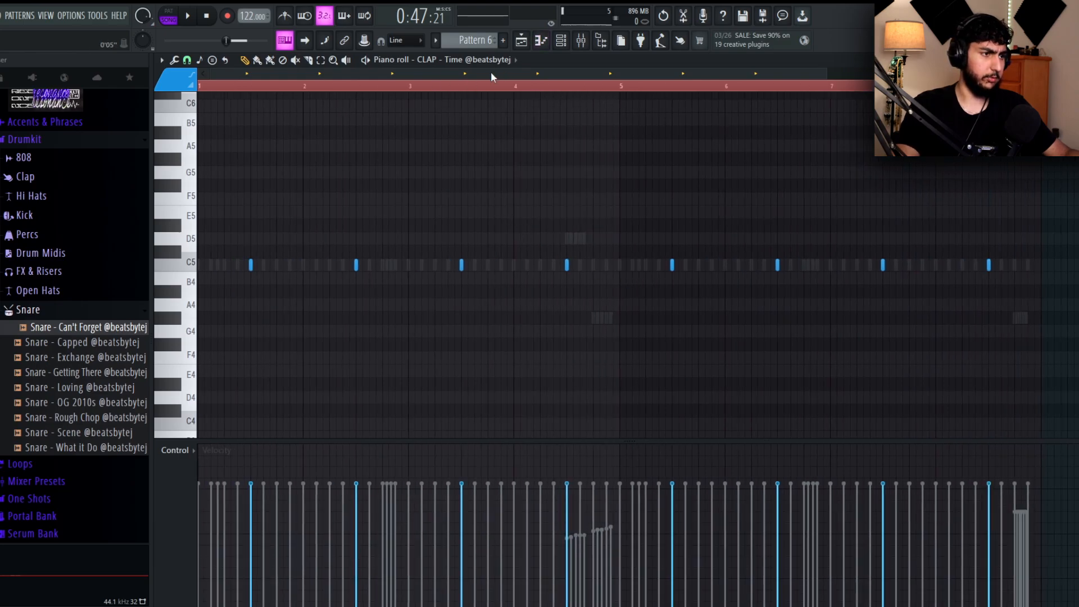
{"action": "key", "text": "ctrl+v"}
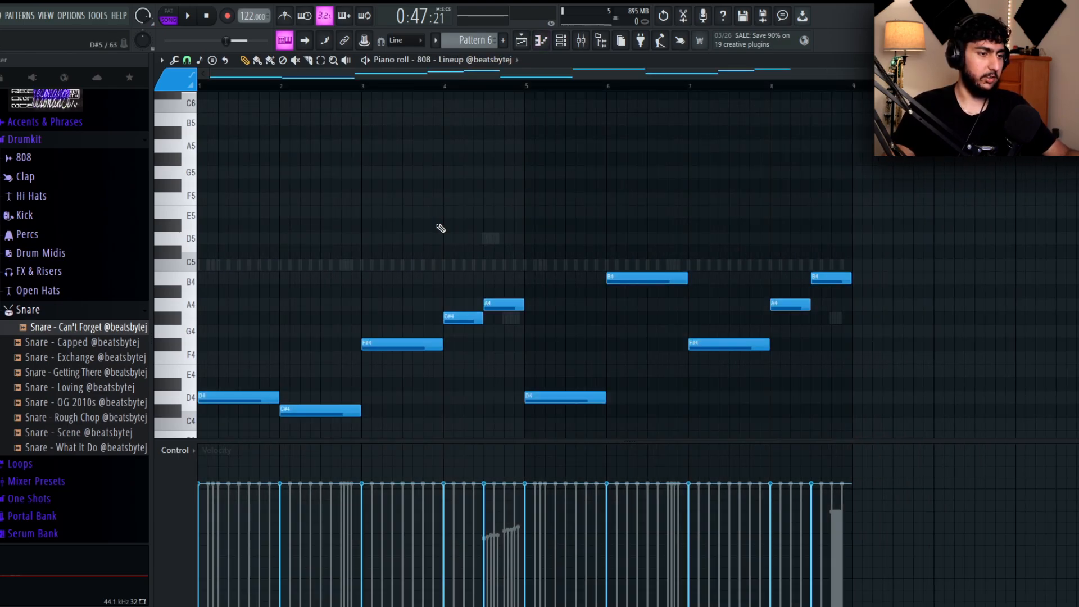
Step: Retrigger the 808's D5 note within bar 1 and its F#5 note on beat 4 of bar 3, trimming the overlaps
{"action": "key", "text": "space"}
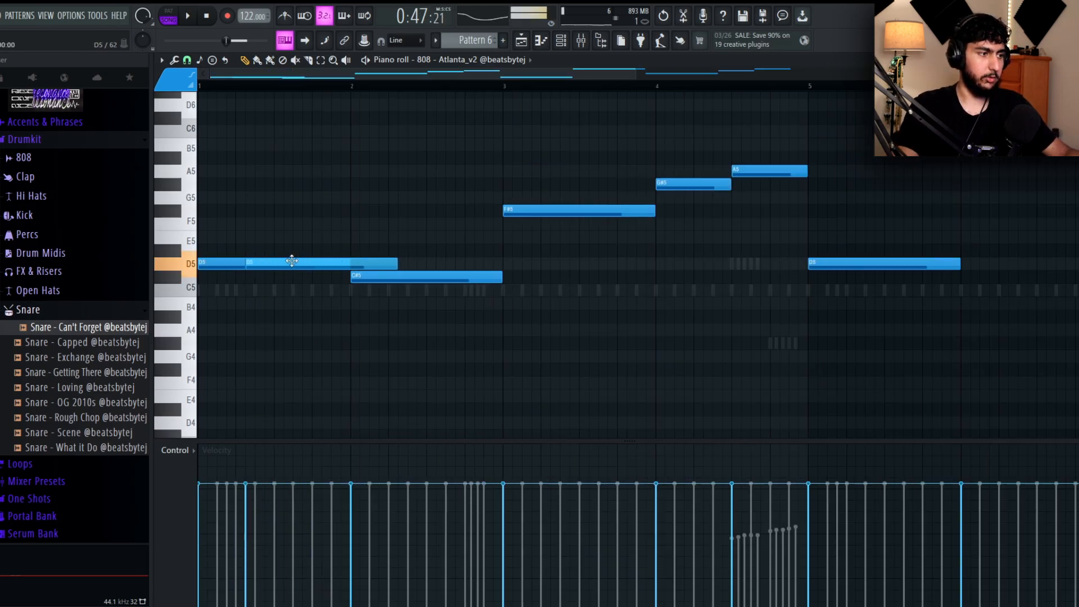
{"action": "key", "text": "space"}
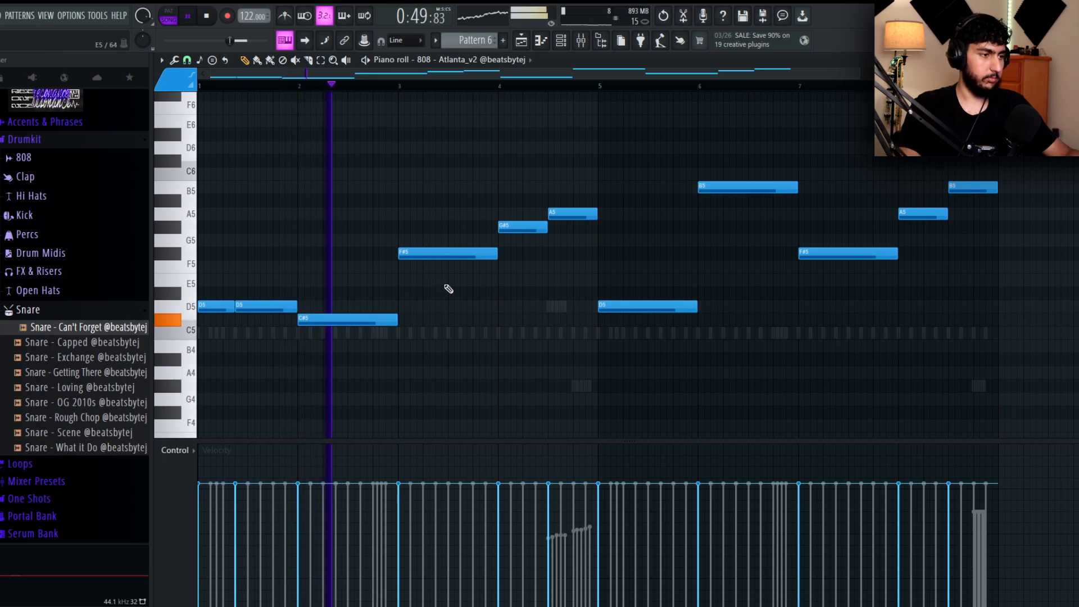
{"action": "left_click_drag", "start_coordinate": [448, 259], "coordinate": [510, 260]}
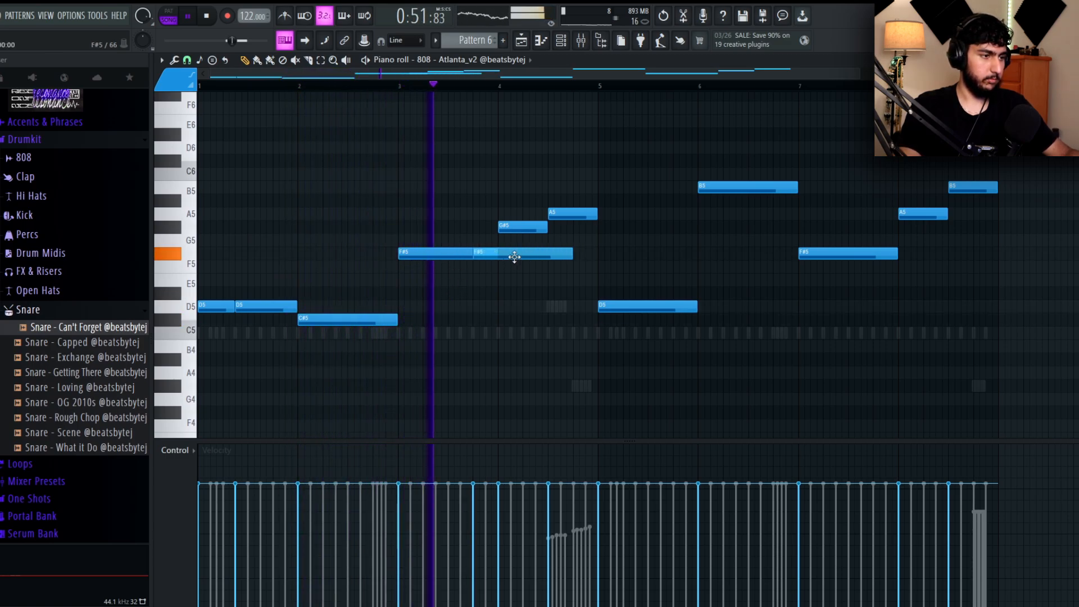
{"action": "key", "text": "ctrl+l"}
Step: Split the 808's B5 note in bar 6 into three hits starting on steps 1, 6 and 9, and listen to them
{"action": "left_click_drag", "start_coordinate": [607, 250], "coordinate": [630, 234]}
{"action": "scroll", "coordinate": [582, 286], "scroll_direction": "down", "scroll_amount": 1}
{"action": "scroll", "coordinate": [633, 236], "scroll_direction": "up", "scroll_amount": 2}
{"action": "left_click_drag", "start_coordinate": [617, 172], "coordinate": [660, 180]}
{"action": "key", "text": "space"}
{"action": "left_click", "coordinate": [577, 89]}
{"action": "key", "text": "ctrl+l"}
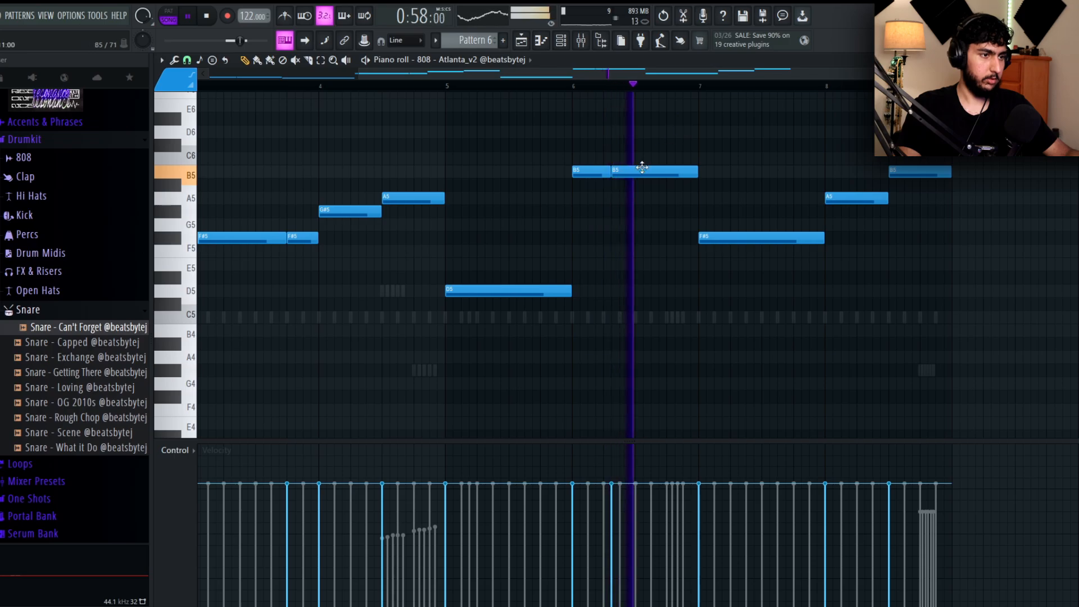
{"action": "left_click_drag", "start_coordinate": [643, 167], "coordinate": [661, 167]}
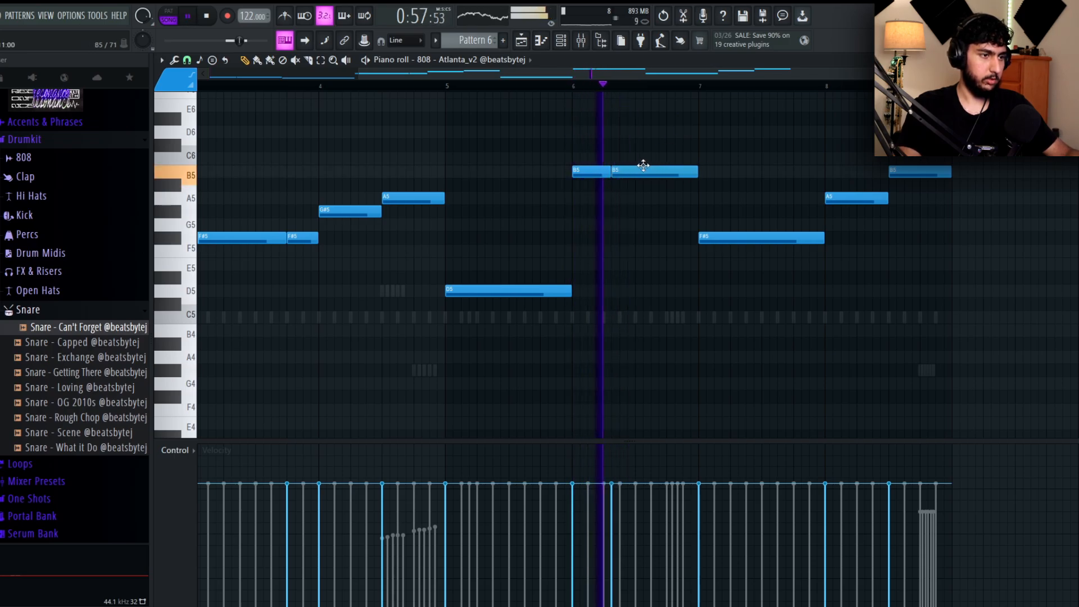
{"action": "key", "text": "space"}
{"action": "key", "text": "space"}
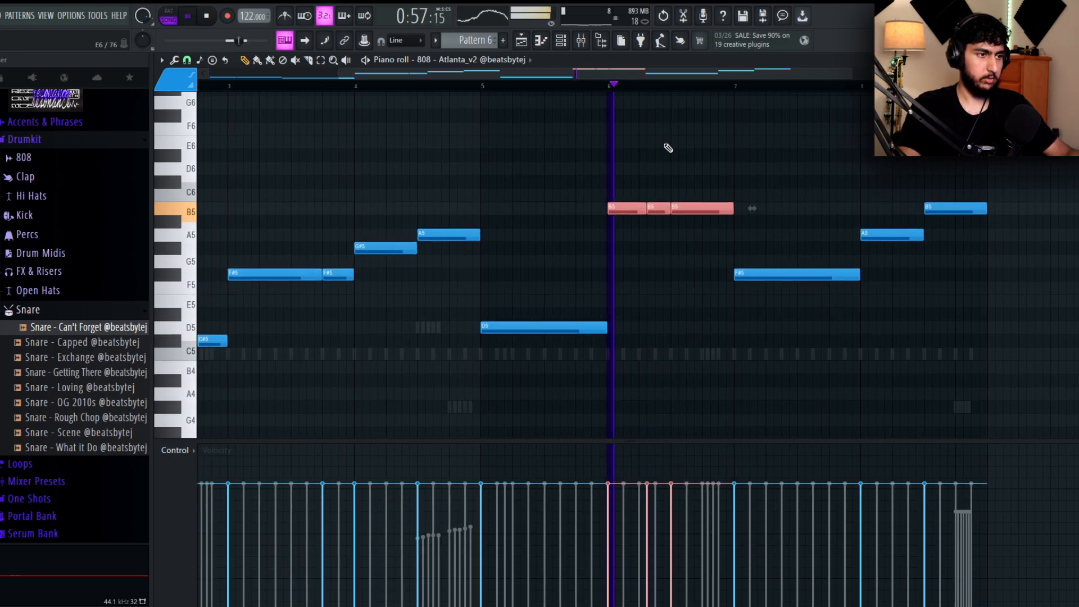
{"action": "left_click_drag", "start_coordinate": [739, 153], "coordinate": [688, 139]}
{"action": "left_click", "coordinate": [734, 153], "text": "ctrl"}
{"action": "scroll", "coordinate": [716, 160], "scroll_direction": "down", "scroll_amount": 2}
{"action": "key", "text": "space"}
{"action": "key", "text": "space"}
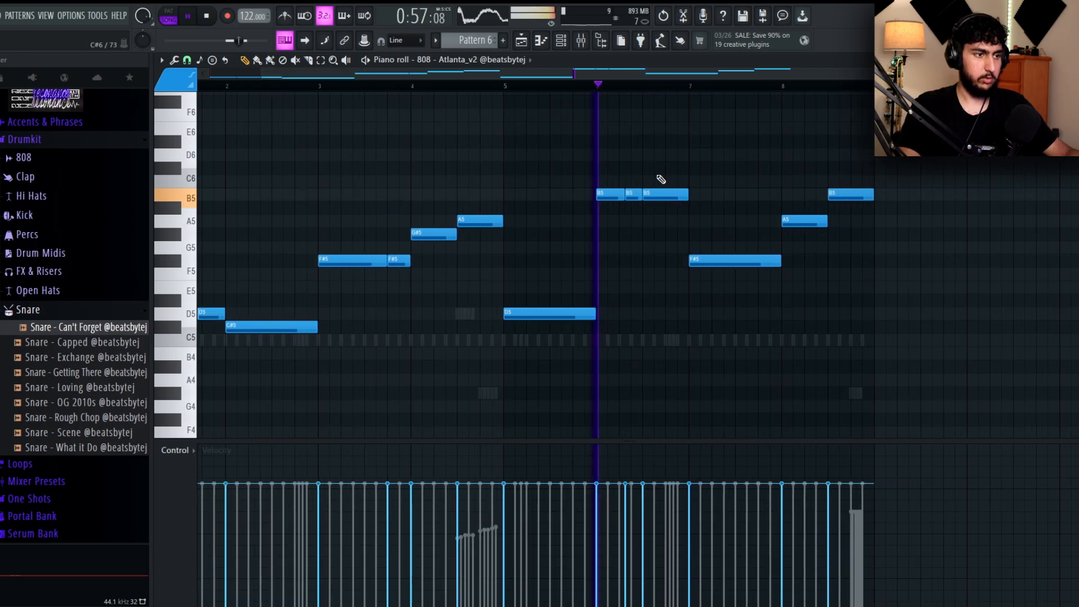
Step: Lower the second and third 808 hits of bar 6 by an octave to B4 and listen to the result
{"action": "key", "text": "ctrl+Down"}
{"action": "key", "text": "space"}
{"action": "key", "text": "space"}
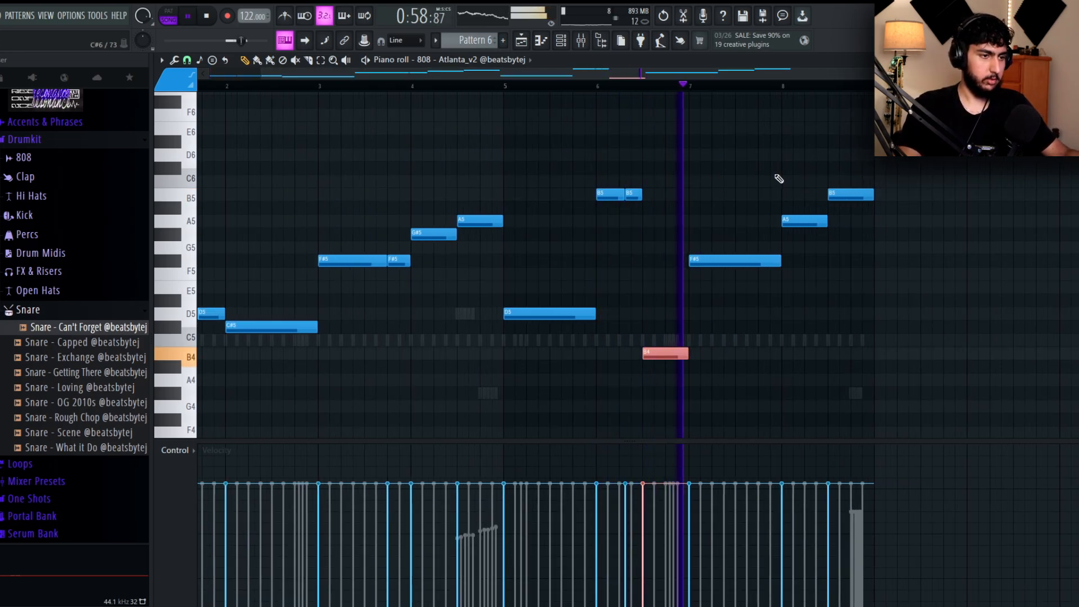
{"action": "left_click", "coordinate": [635, 194], "text": "ctrl"}
{"action": "key", "text": "ctrl+Down"}
{"action": "left_click", "coordinate": [650, 172], "text": "ctrl"}
{"action": "key", "text": "space"}
{"action": "key", "text": "space"}
{"action": "scroll", "coordinate": [700, 194], "scroll_direction": "down", "scroll_amount": 2}
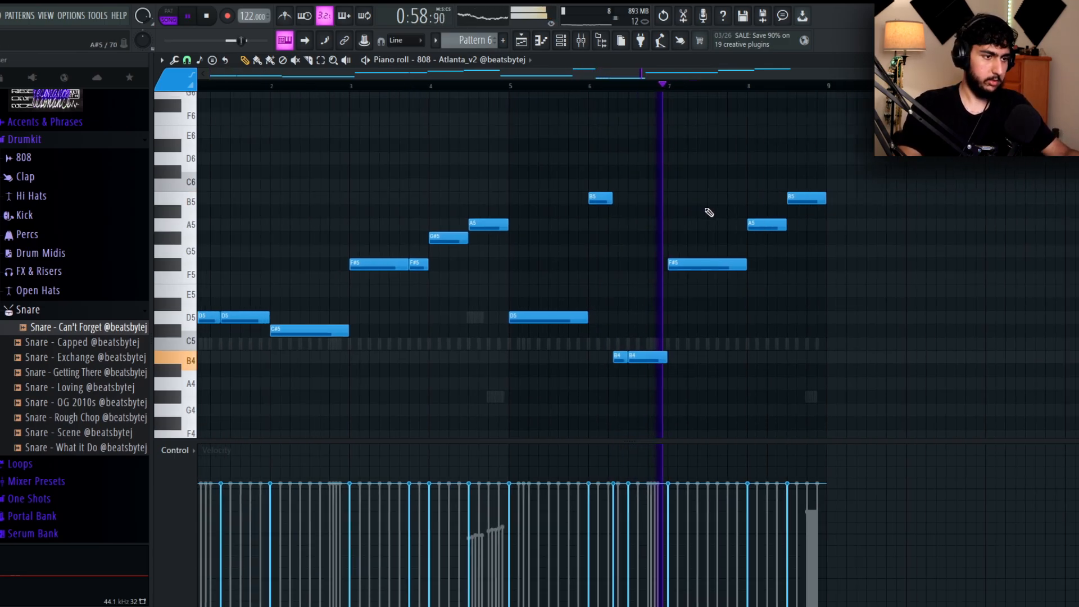
Step: Add a short A5 repeat hit just before the final B5 of the 808 in bar 8, trimming the overlap
{"action": "scroll", "coordinate": [728, 266], "scroll_direction": "up", "scroll_amount": 5}
{"action": "left_click_drag", "start_coordinate": [684, 240], "coordinate": [761, 231]}
{"action": "left_click_drag", "start_coordinate": [782, 266], "coordinate": [705, 209]}
{"action": "key", "text": "ctrl+l"}
{"action": "left_click", "coordinate": [828, 239], "text": "ctrl"}
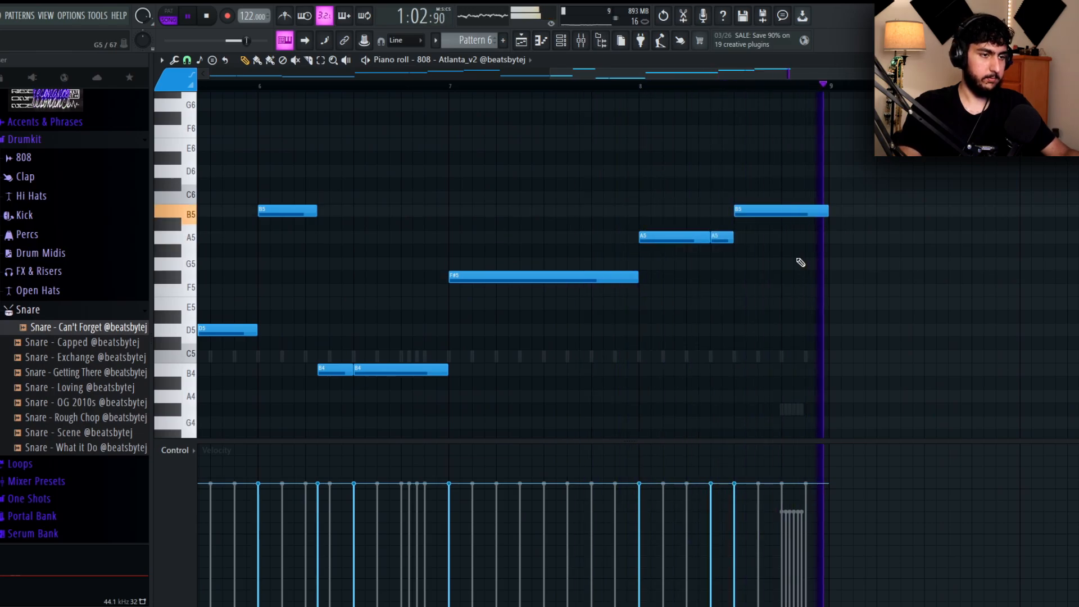
{"action": "scroll", "coordinate": [802, 259], "scroll_direction": "down", "scroll_amount": 5}
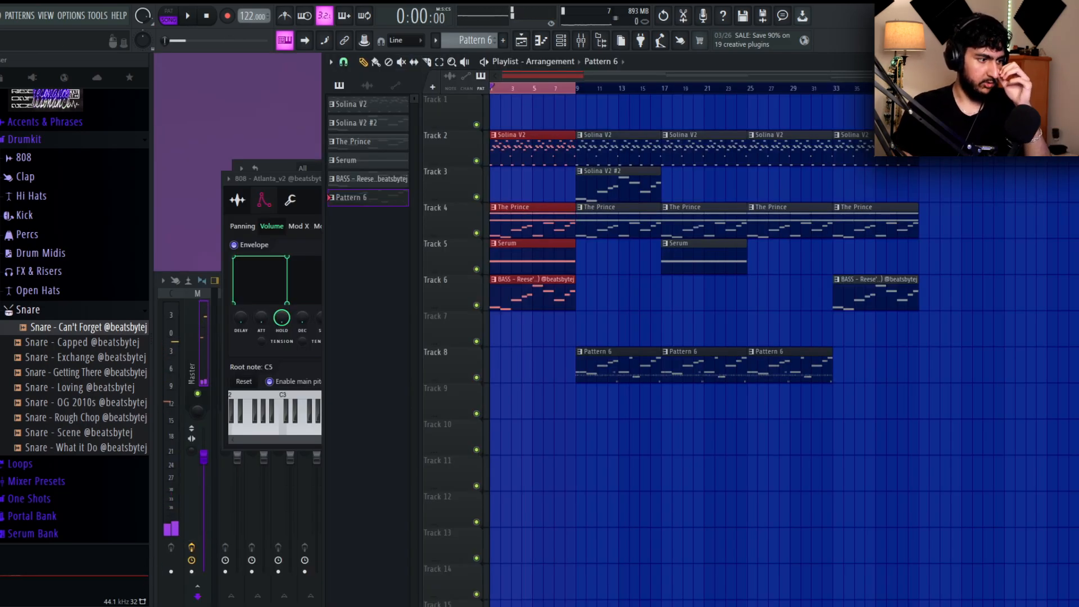
{"action": "key", "text": "F9"}
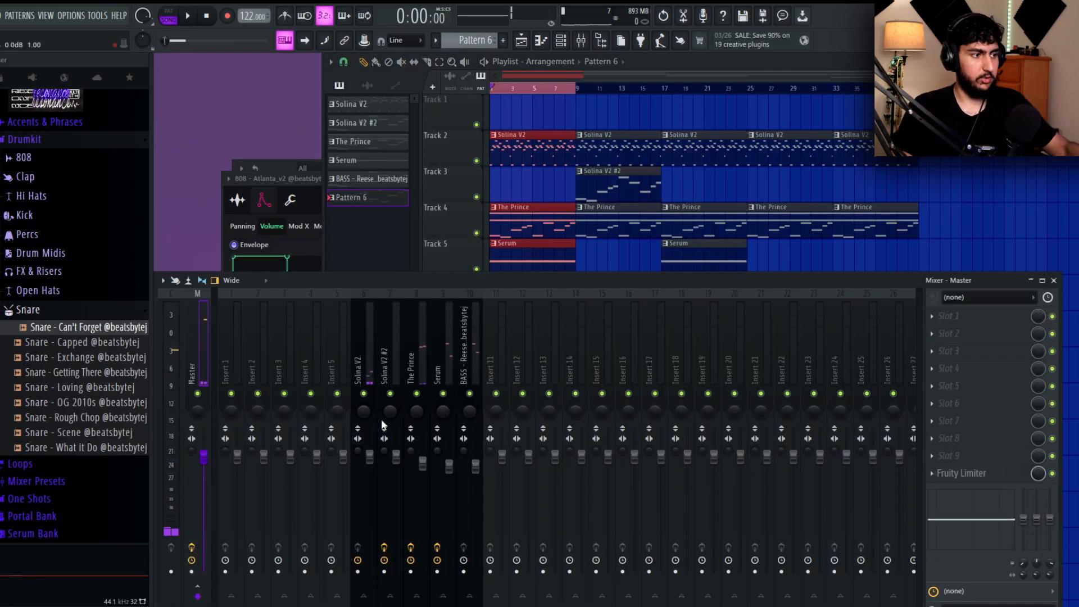
{"action": "key", "text": "F5"}
{"action": "double_click", "coordinate": [637, 366]}
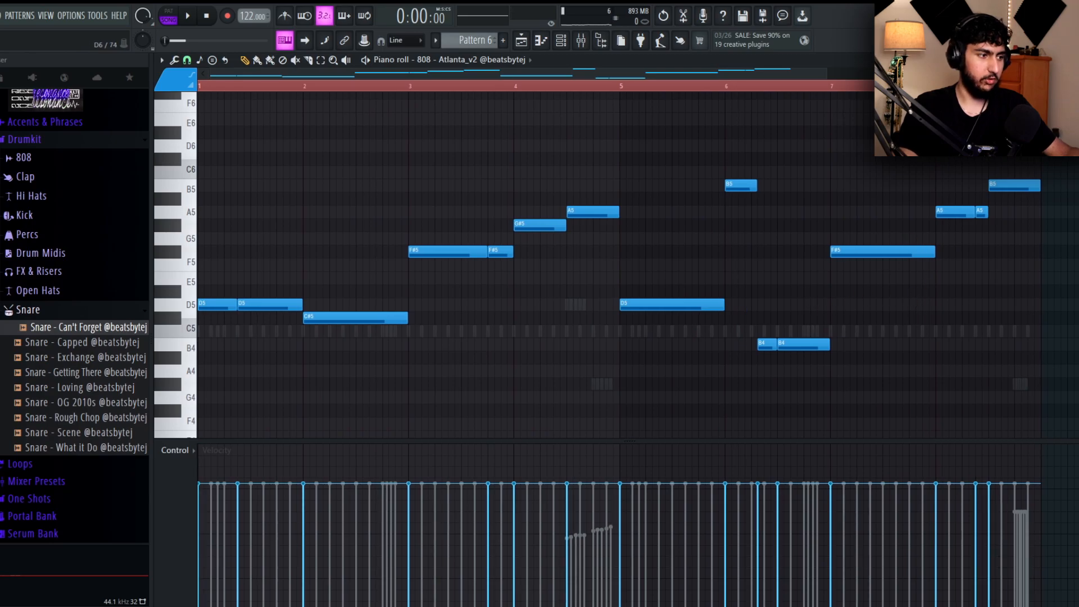
{"action": "left_click", "coordinate": [1071, 61]}
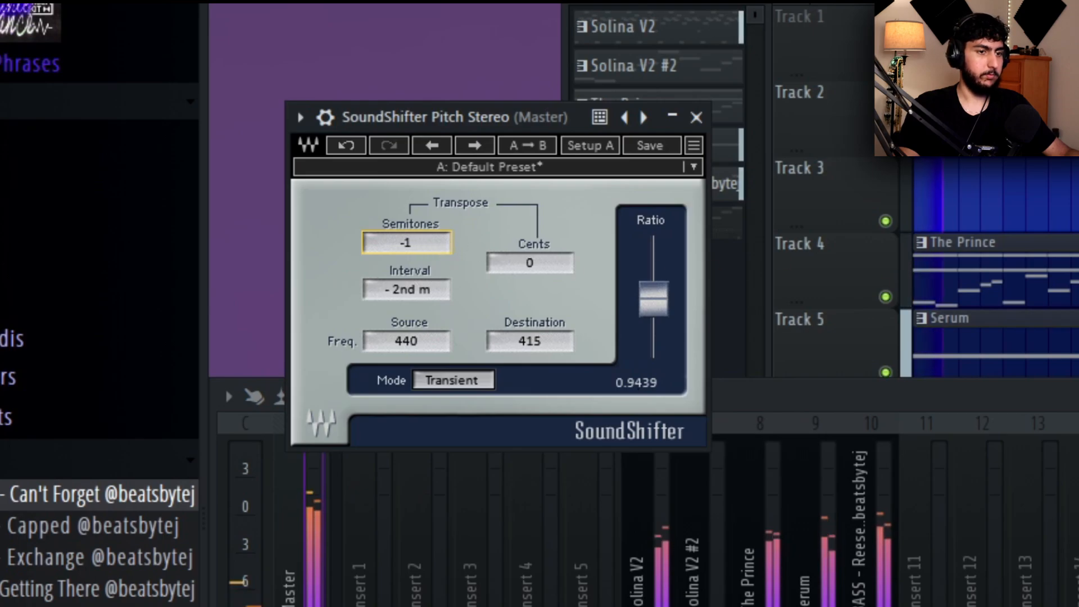
Step: Try SoundShifter Pitch Stereo on the Master at -2 semitones, and bypass the effect
{"action": "left_click_drag", "start_coordinate": [533, 118], "coordinate": [640, 130]}
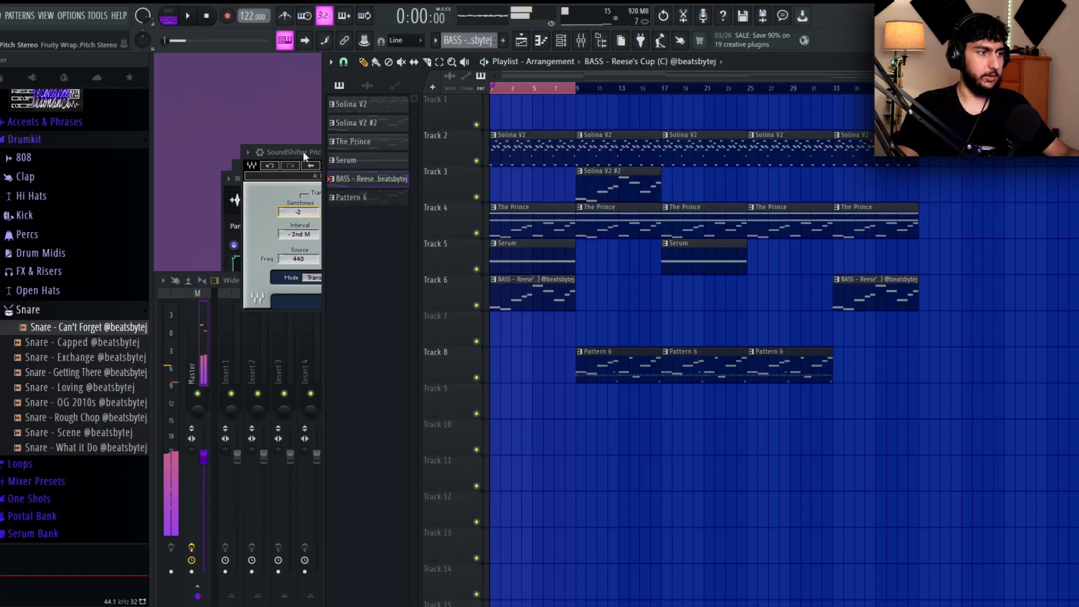
{"action": "left_click", "coordinate": [303, 151]}
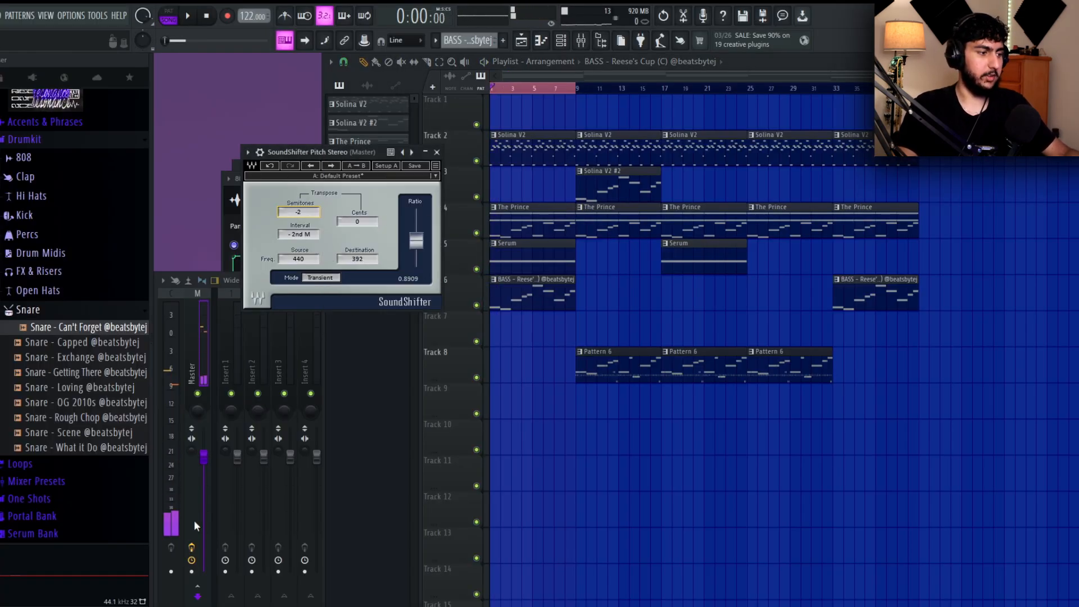
{"action": "left_click", "coordinate": [171, 582]}
{"action": "left_click", "coordinate": [1054, 317]}
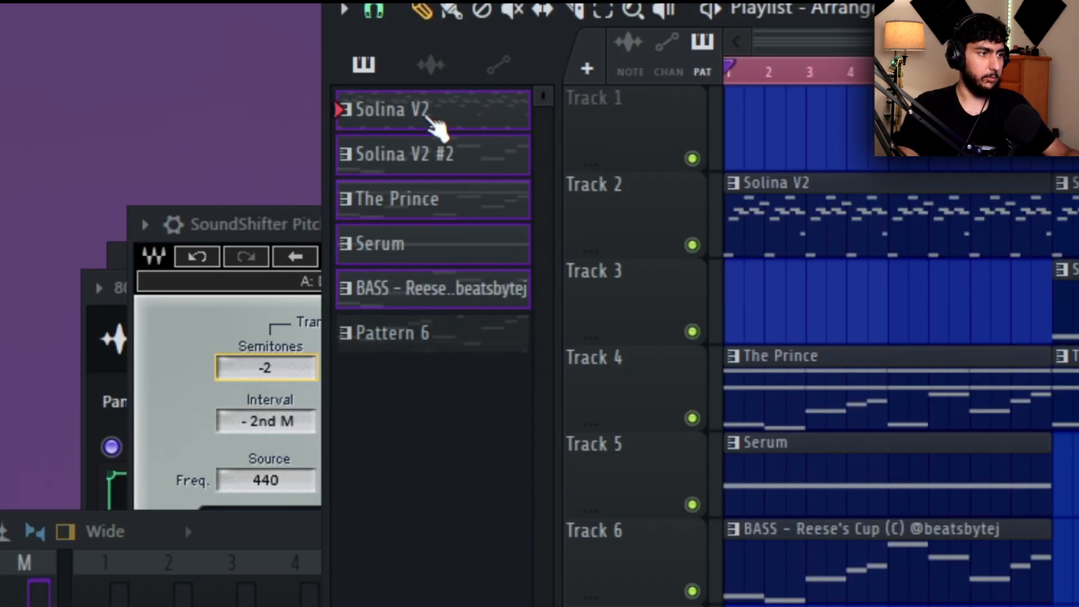
Step: Transpose the selected Solina V2, Solina V2 #2, The Prince, Serum and BASS - Reese patterns by -2 semitones
{"action": "right_click", "coordinate": [430, 118]}
{"action": "left_click", "coordinate": [531, 412]}
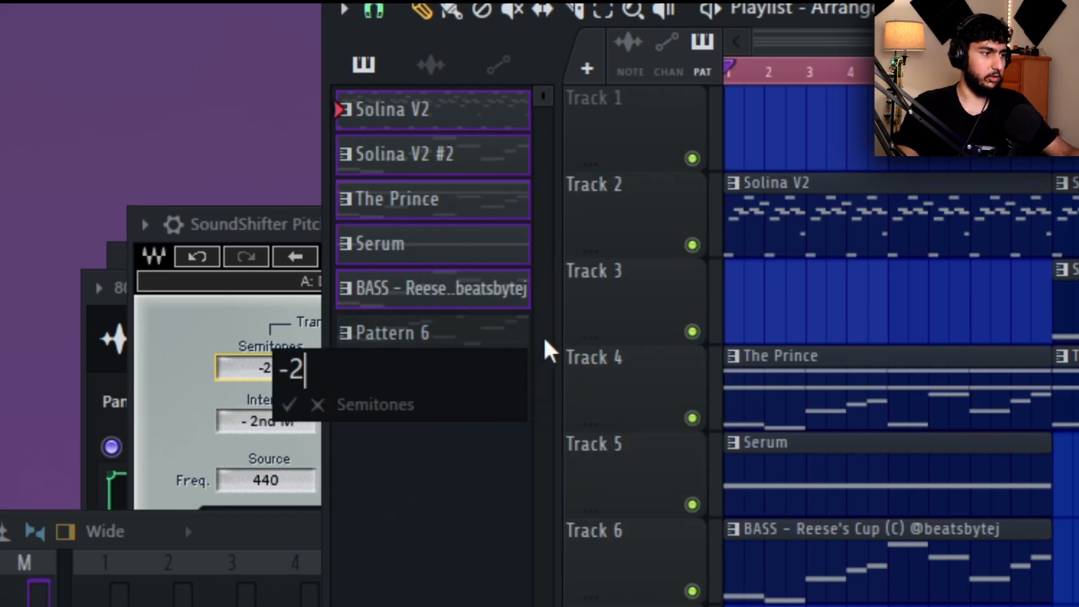
{"action": "key", "text": "Return"}
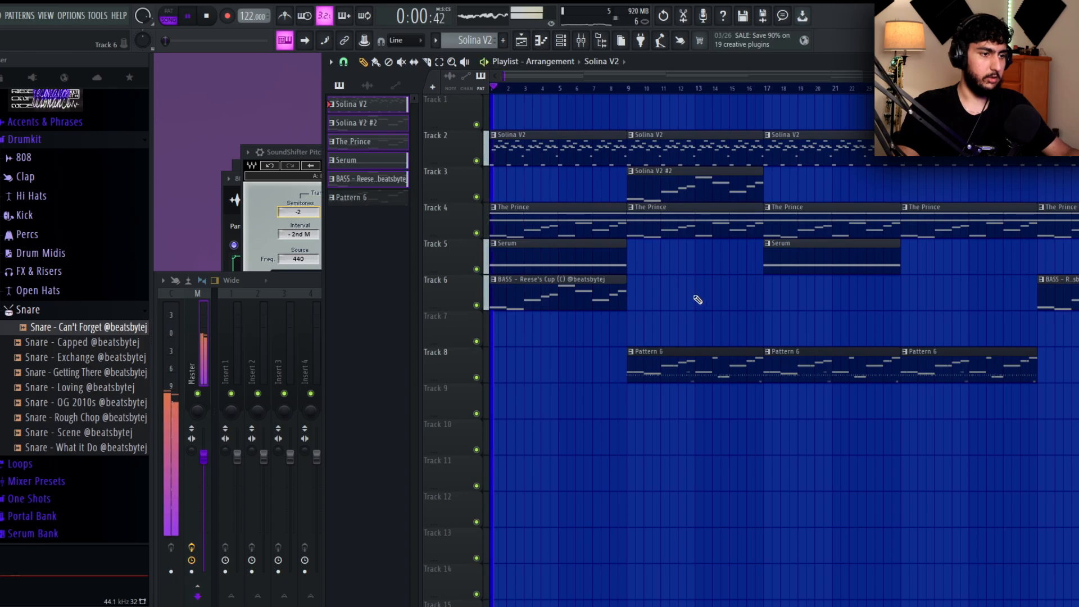
Step: Lower all 808 - Atlanta_v2 notes in Pattern 6 by 2 semitones and play the arrangement from bar 9
{"action": "left_click", "coordinate": [627, 86]}
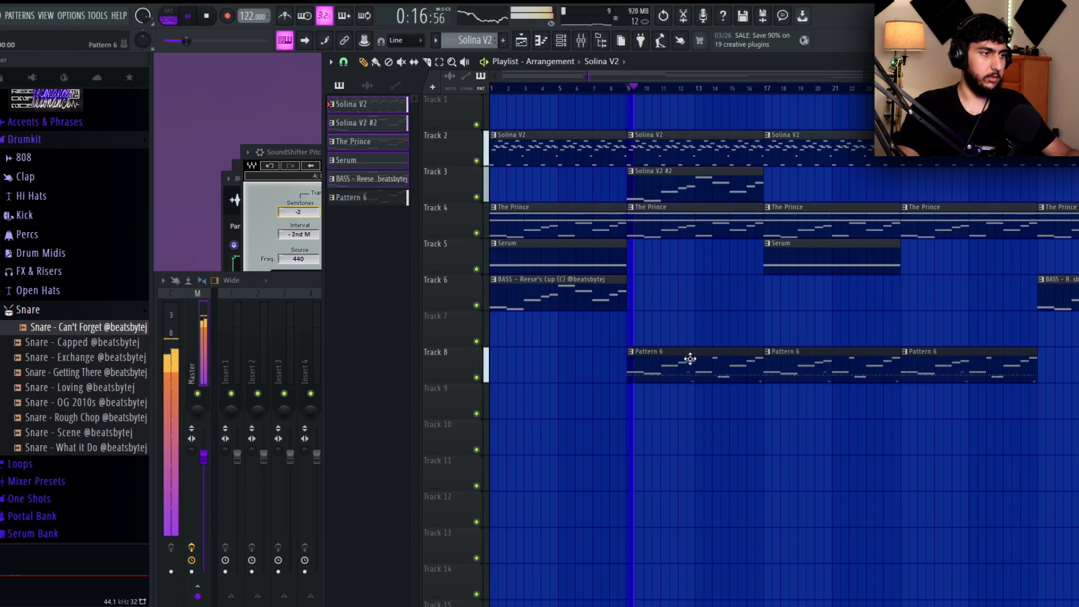
{"action": "double_click", "coordinate": [690, 359]}
{"action": "key", "text": "space"}
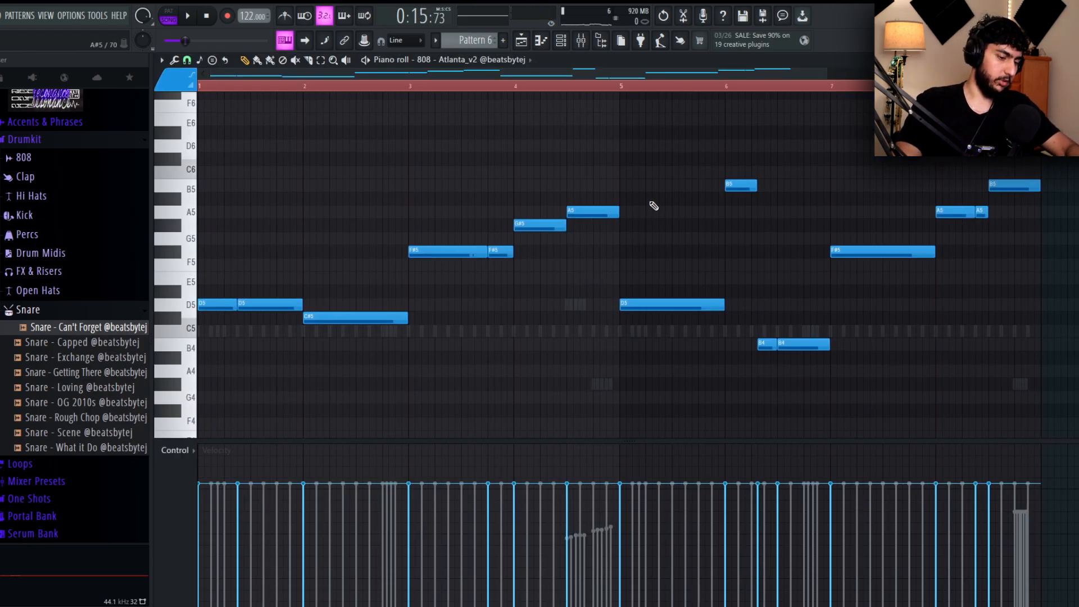
{"action": "key", "text": "Down"}
{"action": "key", "text": "Down"}
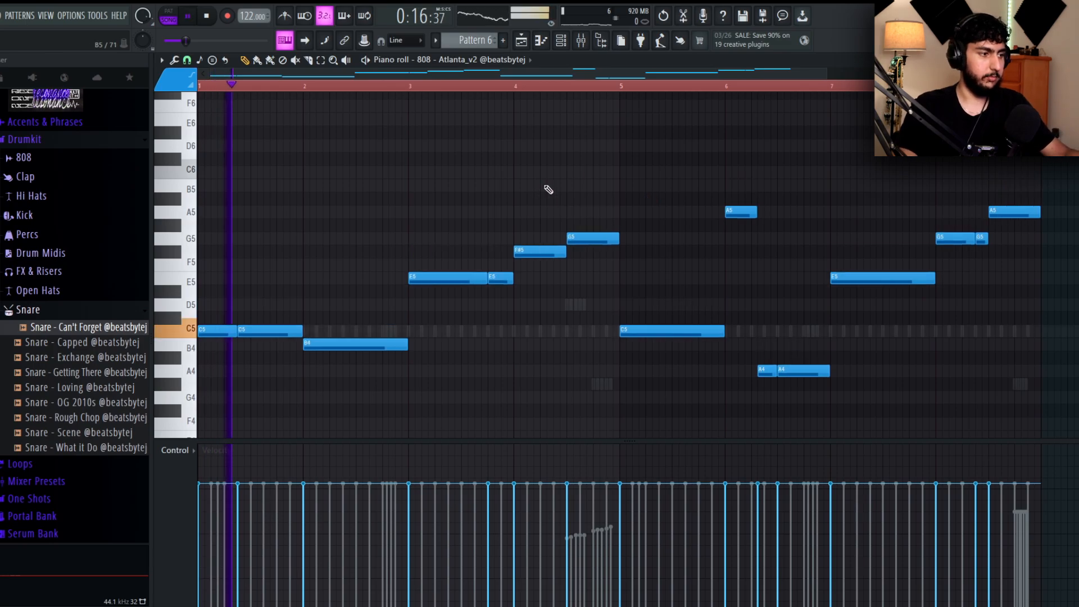
{"action": "key", "text": "F7"}
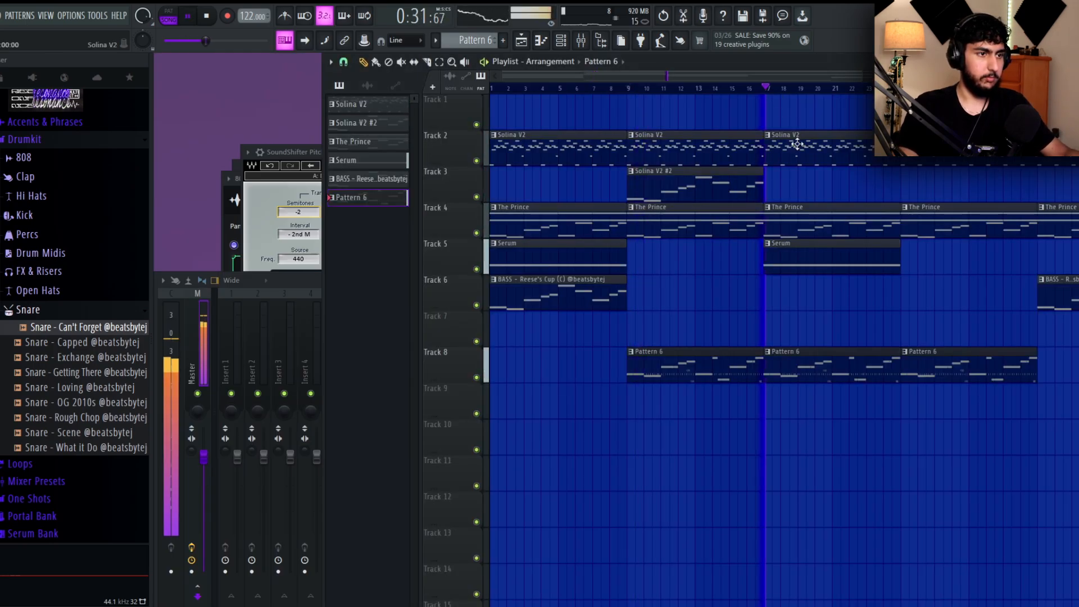
Step: Move the Solina V2 #2 clip on Track 3 to bar 25 and select bars 9 to 16 as the playback loop
{"action": "scroll", "coordinate": [683, 207], "scroll_direction": "right", "scroll_amount": 1}
{"action": "left_click_drag", "start_coordinate": [679, 191], "coordinate": [946, 194]}
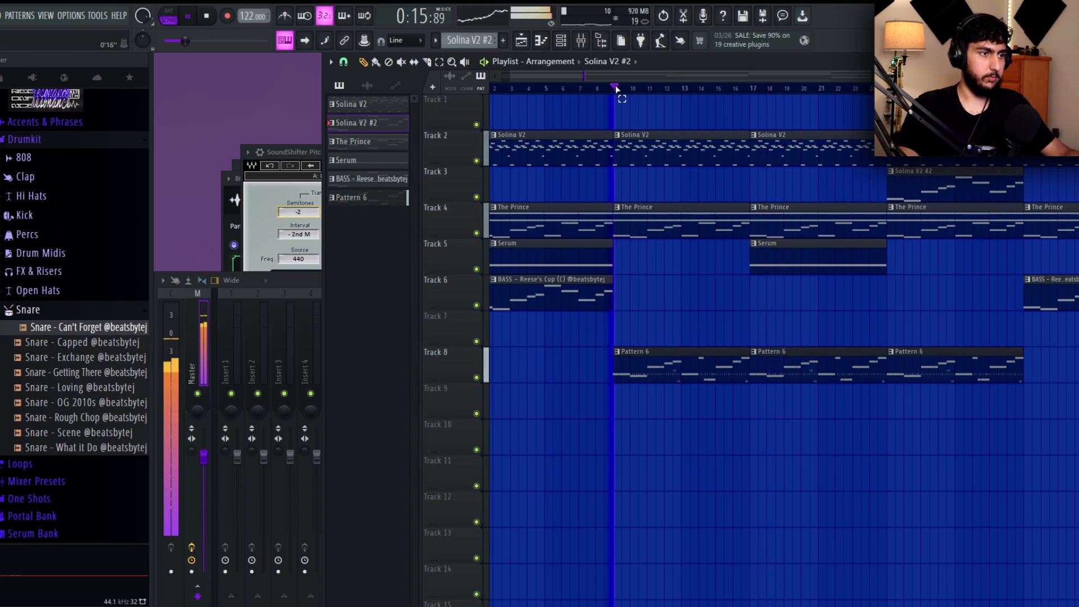
{"action": "left_click_drag", "start_coordinate": [615, 112], "coordinate": [751, 112]}
Step: Select all the 808 - Atlanta_v2 notes in Pattern 6 and raise their velocity slightly
{"action": "double_click", "coordinate": [667, 375]}
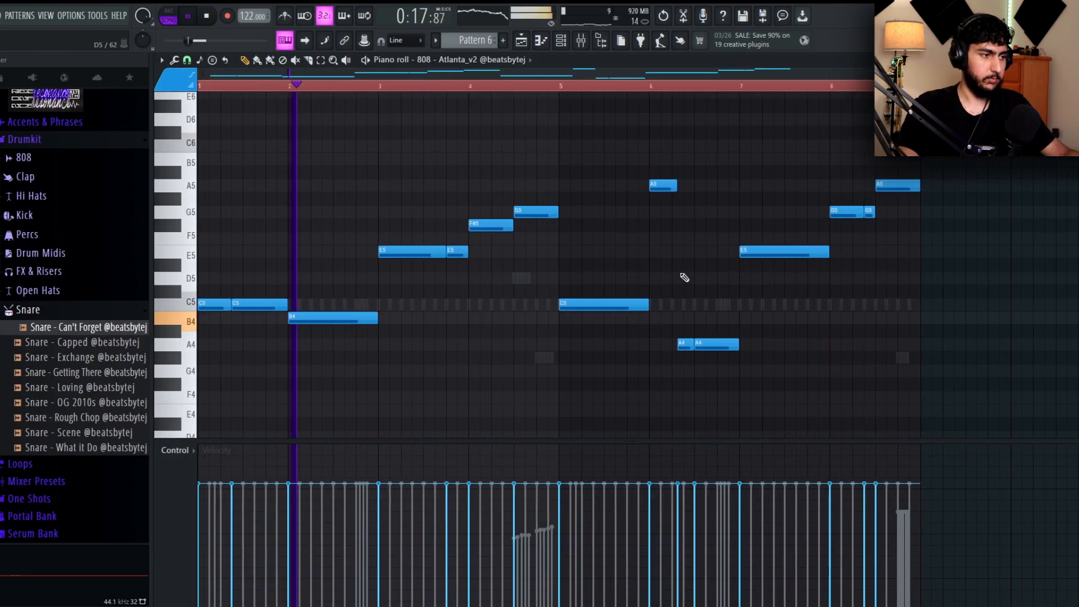
{"action": "left_click_drag", "start_coordinate": [1005, 366], "coordinate": [347, 156]}
{"action": "left_click", "coordinate": [1012, 306], "text": "ctrl"}
{"action": "left_click_drag", "start_coordinate": [983, 436], "coordinate": [219, 121]}
{"action": "scroll", "coordinate": [500, 186], "scroll_direction": "up", "scroll_amount": 3}
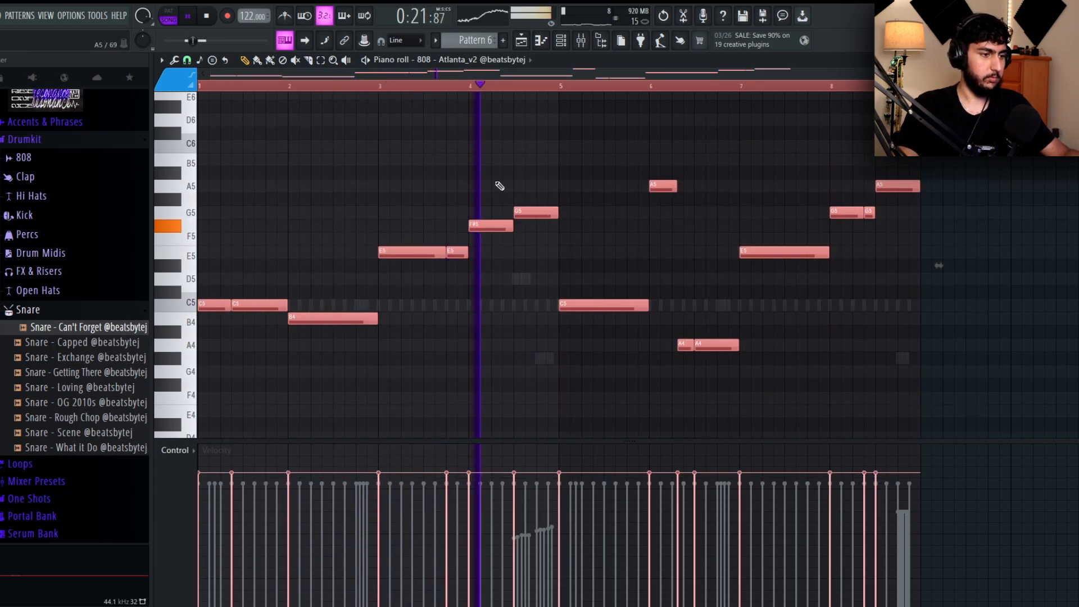
{"action": "left_click", "coordinate": [516, 177], "text": "ctrl"}
Step: Place Snare - Can't Forget C5 hits on step 15 of bar 1 and step 15 of bar 3 in Pattern 6
{"action": "key", "text": "F7"}
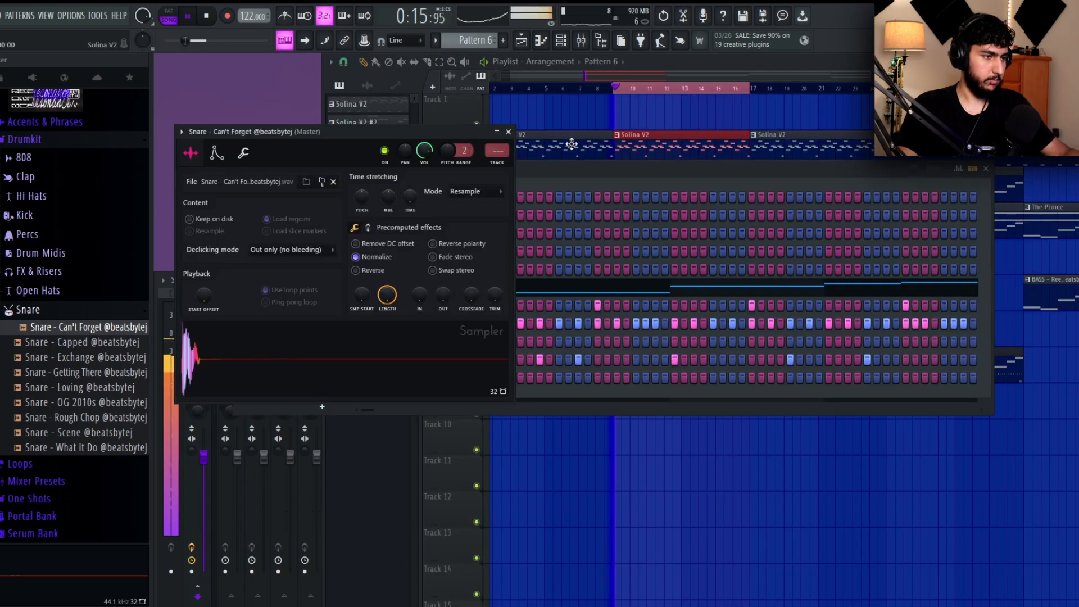
{"action": "left_click", "coordinate": [509, 132]}
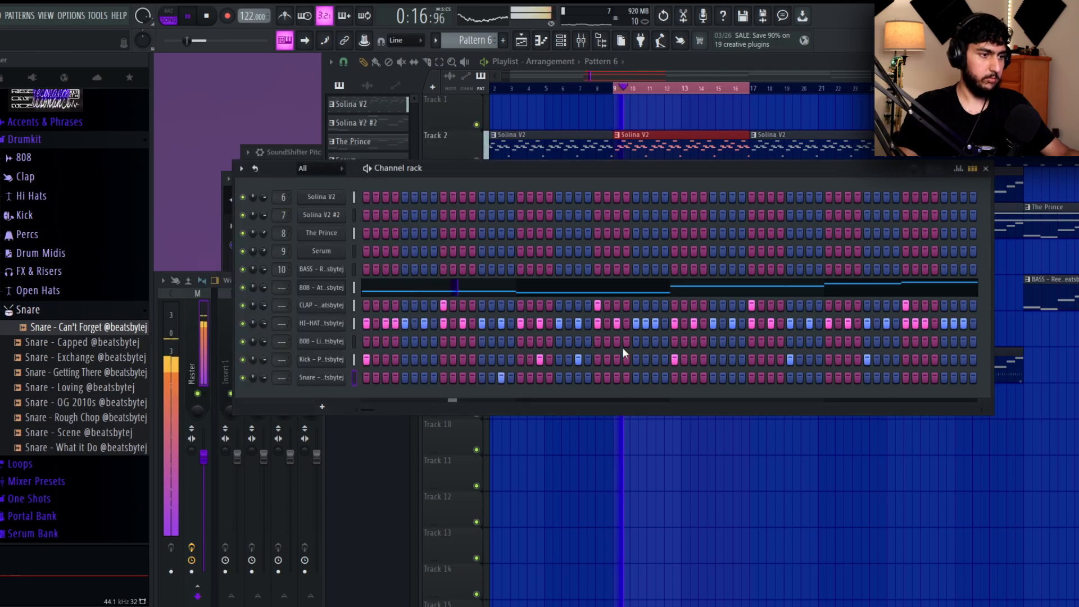
{"action": "right_click", "coordinate": [356, 377]}
{"action": "left_click", "coordinate": [359, 375]}
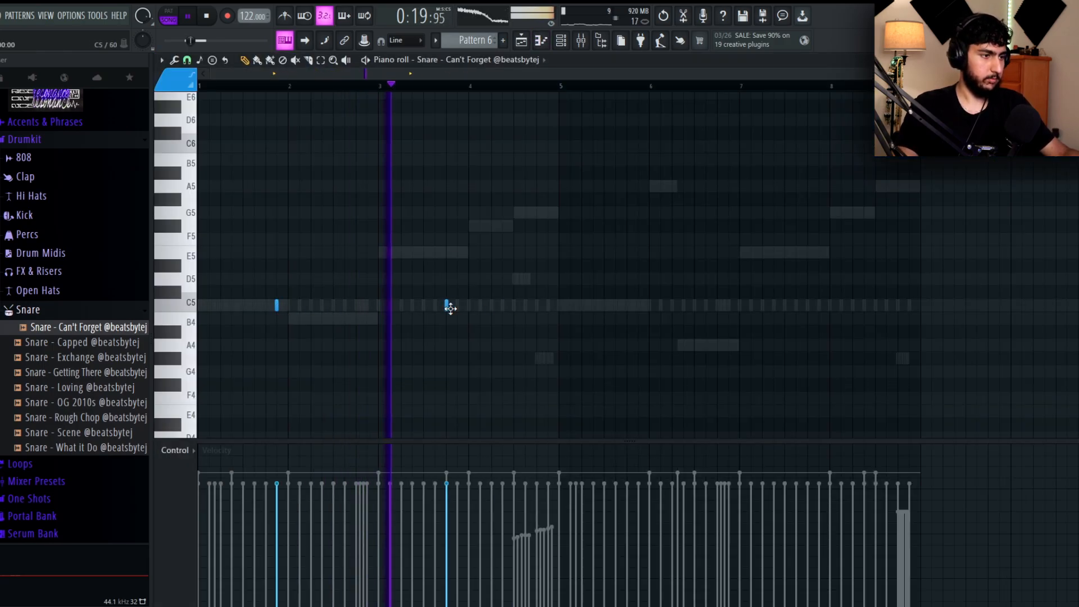
{"action": "left_click_drag", "start_coordinate": [450, 309], "coordinate": [469, 307]}
{"action": "left_click", "coordinate": [461, 307]}
{"action": "right_click", "coordinate": [470, 306]}
Step: Add Snare - Can't Forget C5 hits on steps 6, 7 and 11 of bar 4 in Pattern 6
{"action": "left_click", "coordinate": [483, 306]}
{"action": "left_click", "coordinate": [502, 307]}
{"action": "left_click", "coordinate": [416, 88]}
{"action": "scroll", "coordinate": [460, 191], "scroll_direction": "up", "scroll_amount": 3}
{"action": "right_click", "coordinate": [537, 306]}
{"action": "right_click", "coordinate": [498, 307]}
{"action": "left_click", "coordinate": [531, 308]}
{"action": "left_click", "coordinate": [528, 306]}
{"action": "left_click", "coordinate": [539, 306]}
{"action": "left_click", "coordinate": [581, 306]}
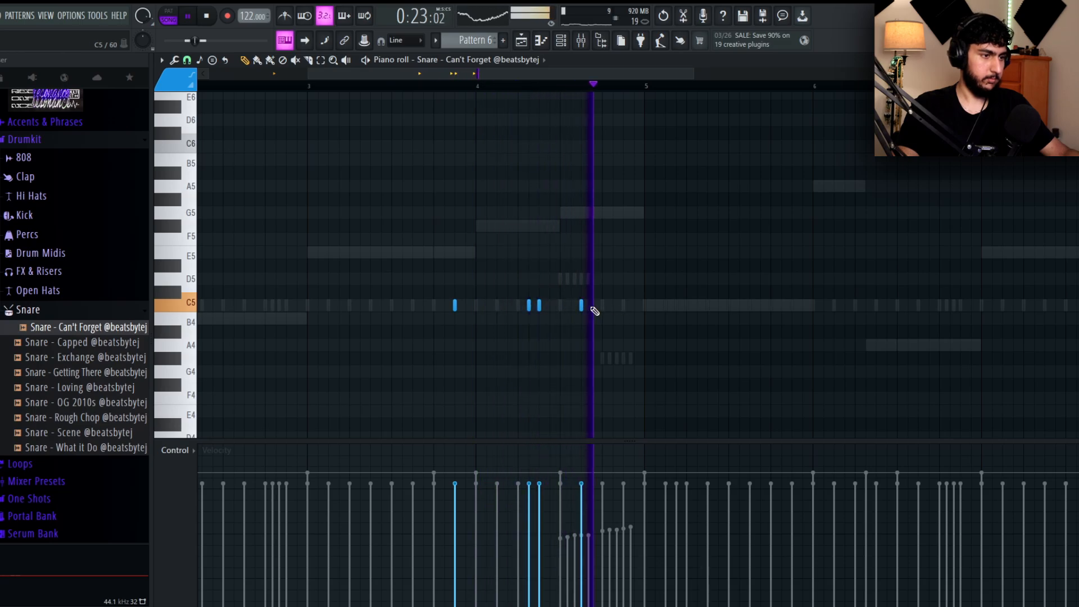
{"action": "key", "text": "space"}
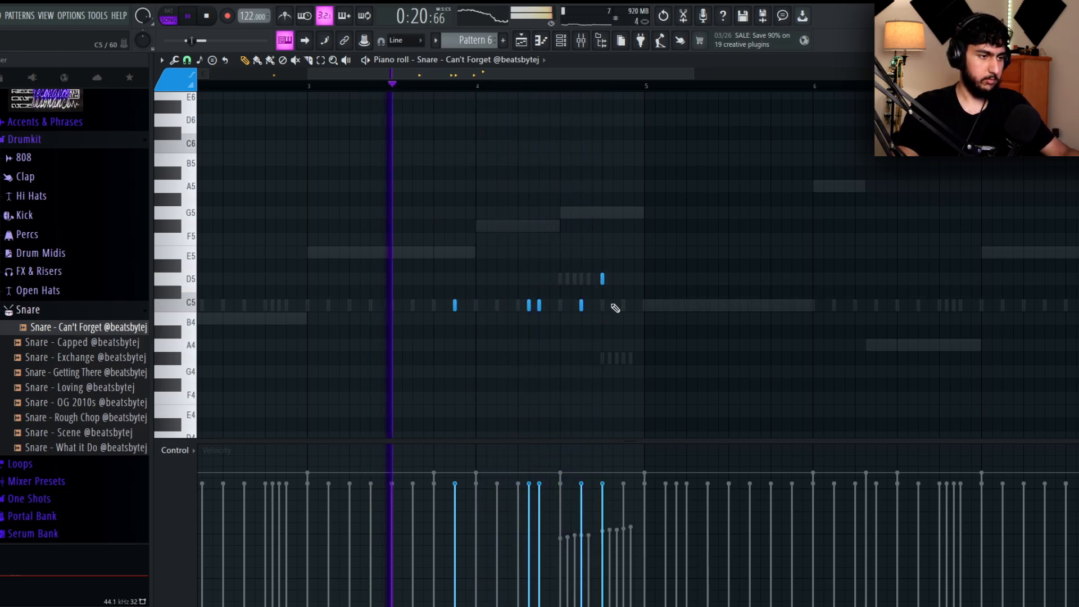
Step: Place the higher D5 snare hit on step 15 of bar 4, removing the one on step 13
{"action": "scroll", "coordinate": [613, 308], "scroll_direction": "up", "scroll_amount": 1}
{"action": "scroll", "coordinate": [687, 295], "scroll_direction": "down", "scroll_amount": 3}
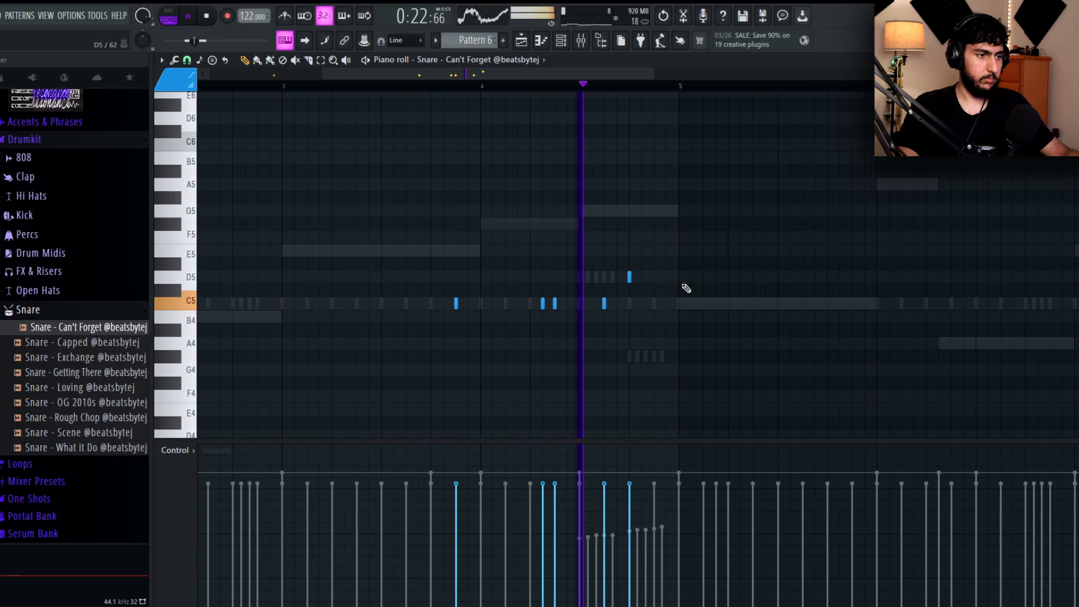
{"action": "right_click", "coordinate": [643, 277]}
{"action": "left_click", "coordinate": [655, 277]}
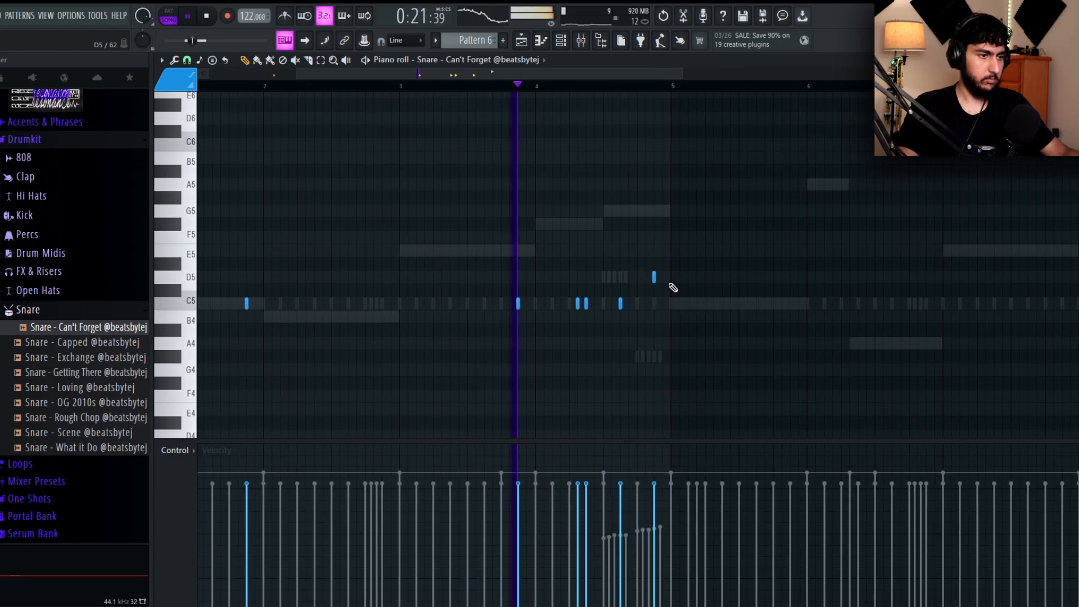
{"action": "scroll", "coordinate": [688, 278], "scroll_direction": "up", "scroll_amount": 3}
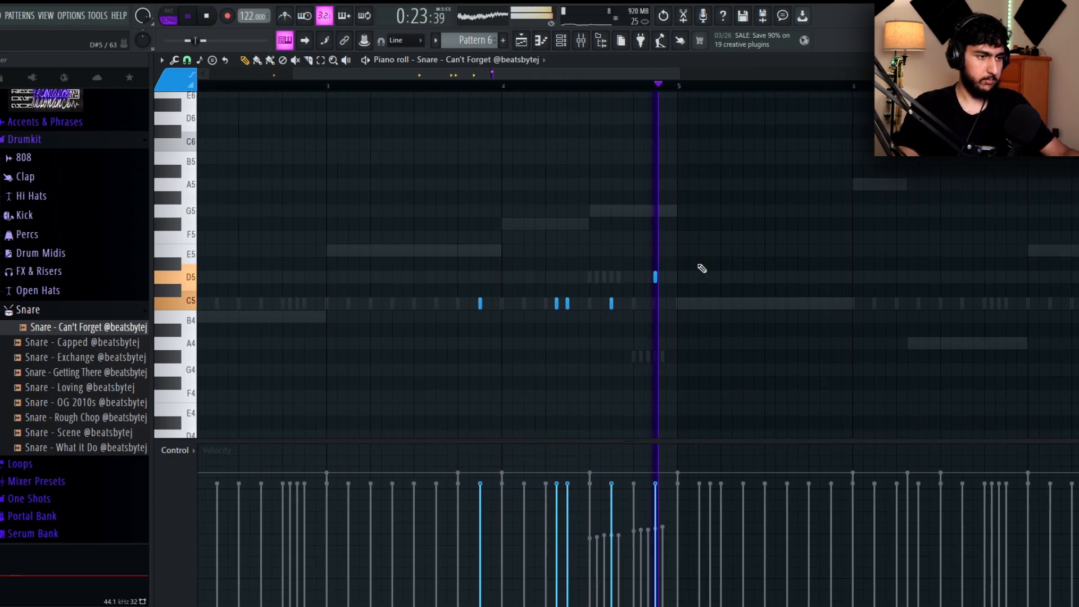
Step: Duplicate the snare hits of bars 1 to 4 into bars 5 to 8 and add C5 hits on steps 11 and 15 of bar 6
{"action": "scroll", "coordinate": [631, 112], "scroll_direction": "down", "scroll_amount": 3}
{"action": "scroll", "coordinate": [639, 268], "scroll_direction": "up", "scroll_amount": 3}
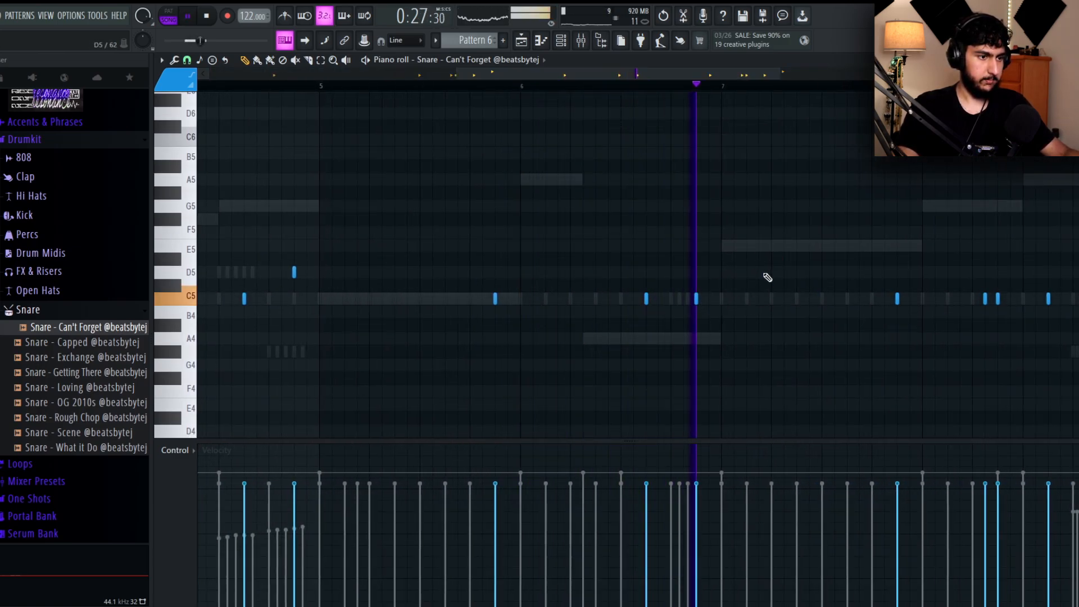
{"action": "scroll", "coordinate": [763, 282], "scroll_direction": "down", "scroll_amount": 1}
{"action": "scroll", "coordinate": [786, 219], "scroll_direction": "up", "scroll_amount": 1}
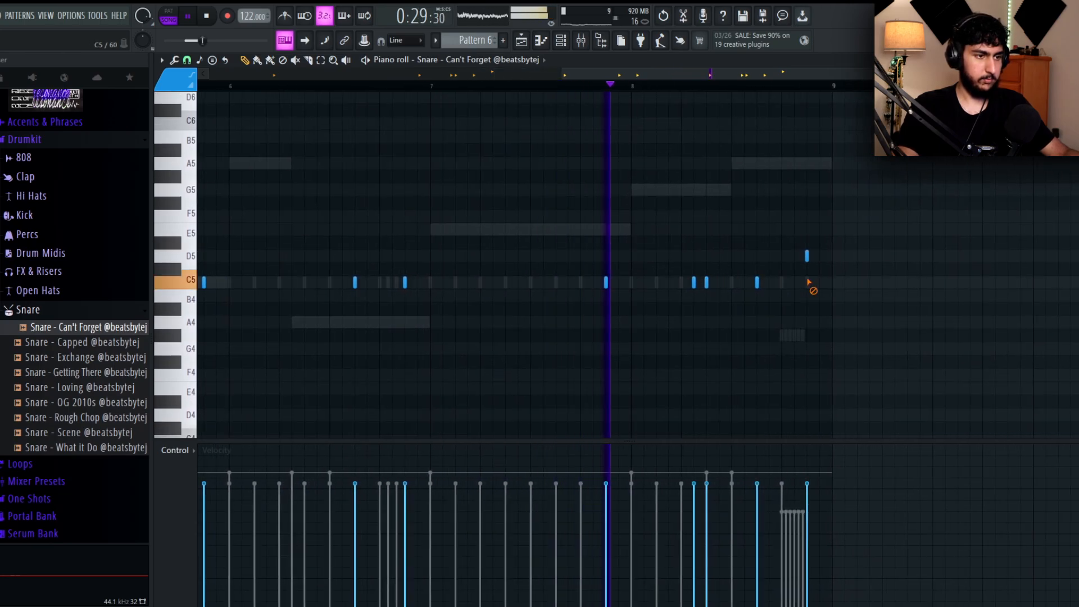
Step: Delete the duplicated snare hits from bar 8 of Pattern 6 and replay the passage from bar 7
{"action": "left_click", "coordinate": [571, 87]}
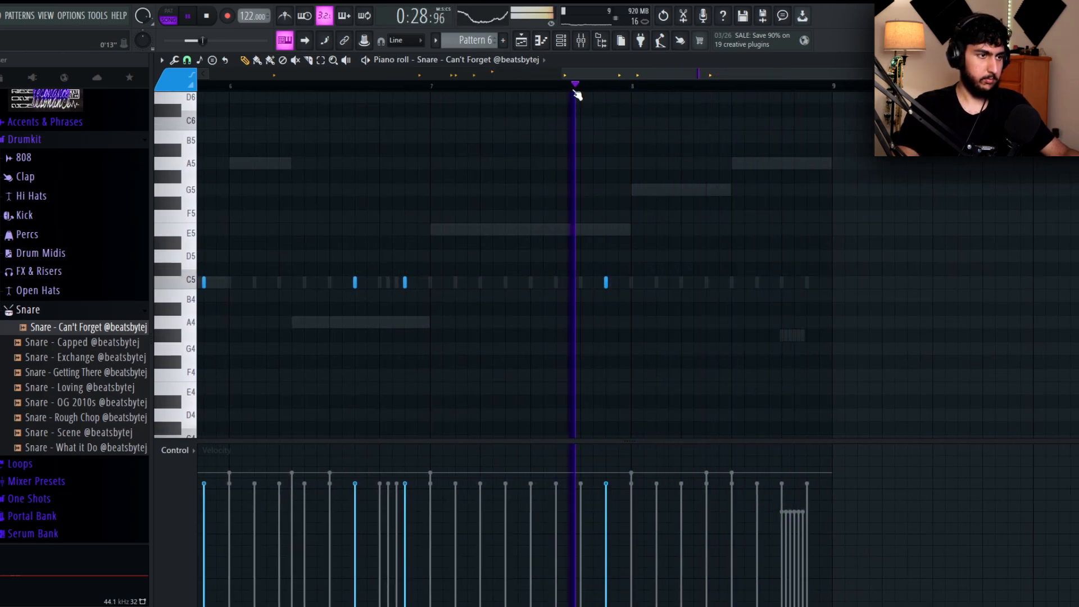
{"action": "scroll", "coordinate": [737, 250], "scroll_direction": "down", "scroll_amount": 1}
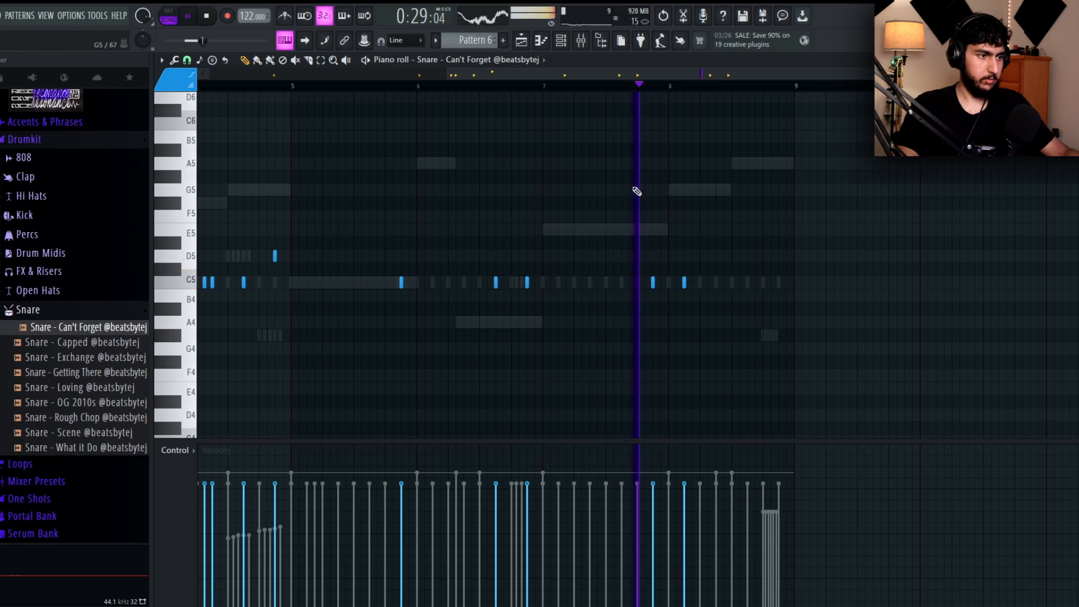
{"action": "left_click", "coordinate": [561, 88]}
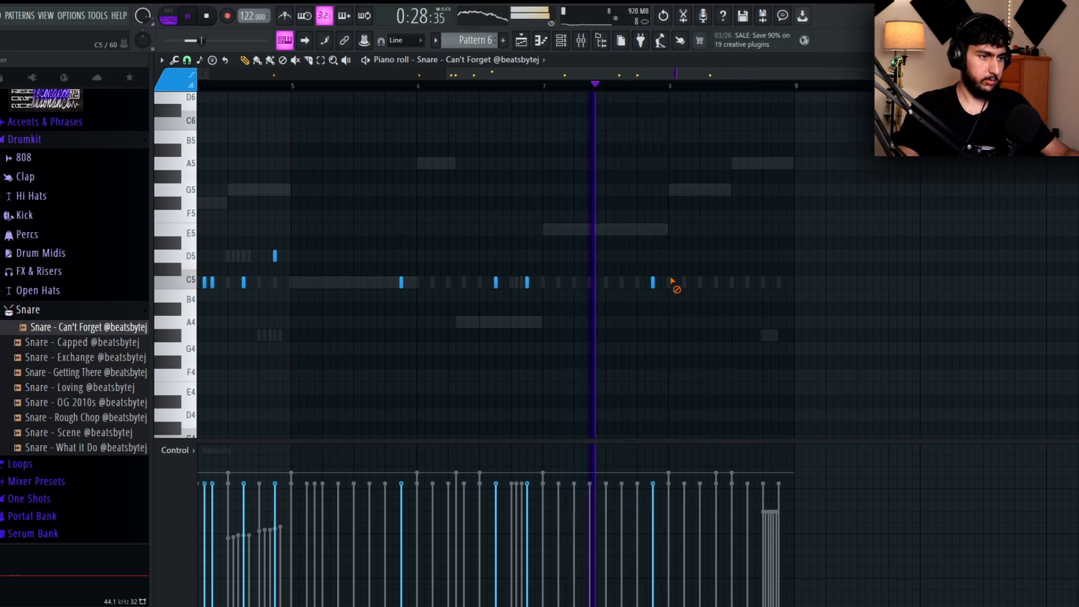
{"action": "right_click", "coordinate": [654, 283]}
{"action": "scroll", "coordinate": [718, 288], "scroll_direction": "up", "scroll_amount": 1}
{"action": "scroll", "coordinate": [742, 240], "scroll_direction": "down", "scroll_amount": 2}
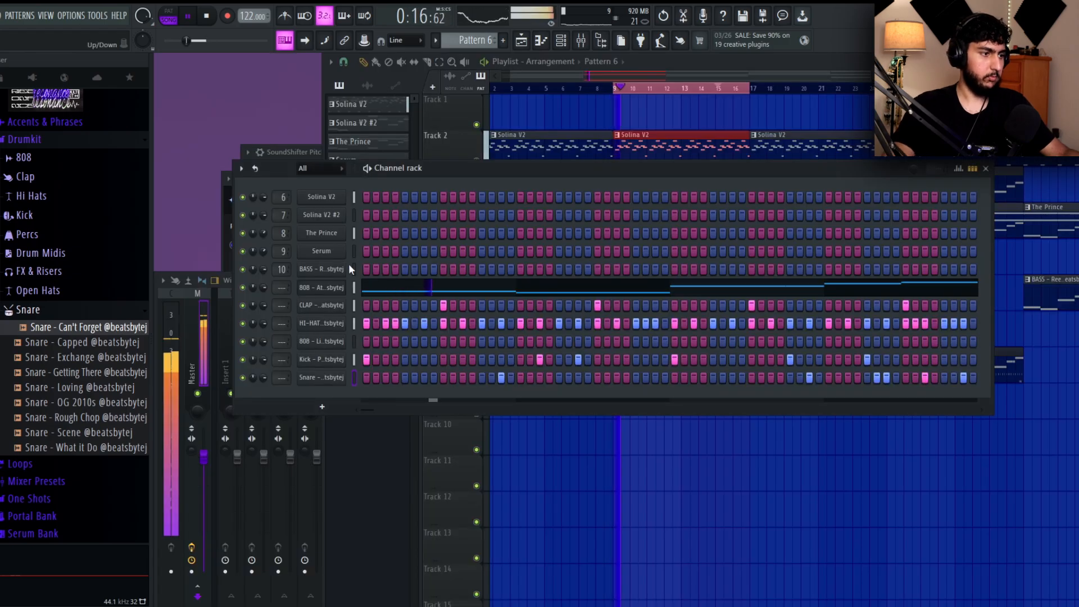
Step: Stop playback and route the 808, clap, hi-hat, kick and snare channels to mixer inserts 15 to 20
{"action": "left_click", "coordinate": [343, 438]}
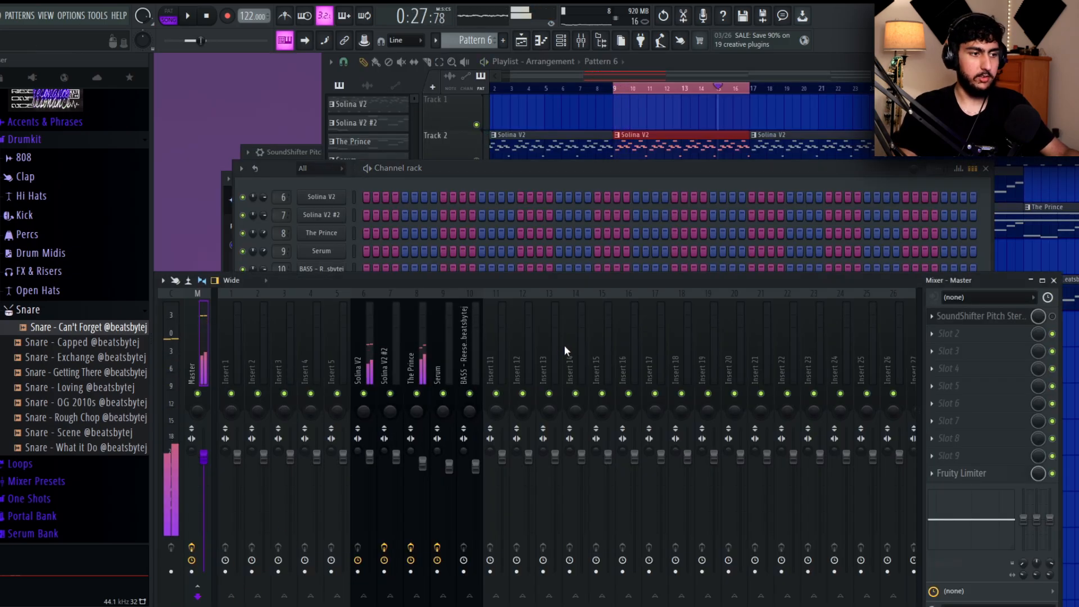
{"action": "key", "text": "ctrl+l"}
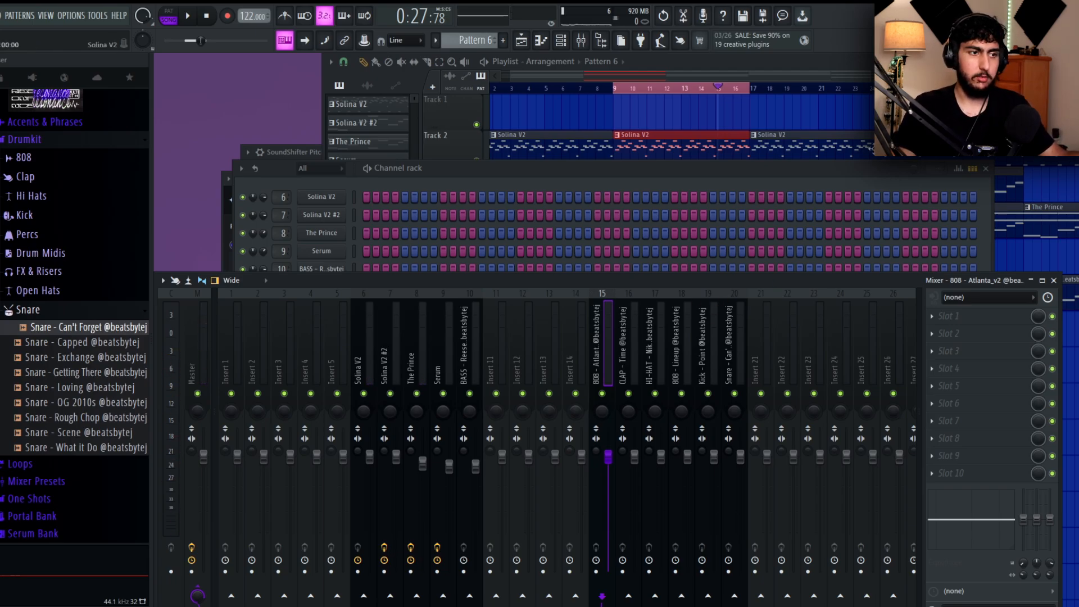
{"action": "left_click", "coordinate": [820, 109], "text": "ctrl"}
{"action": "scroll", "coordinate": [840, 256], "scroll_direction": "down", "scroll_amount": 2}
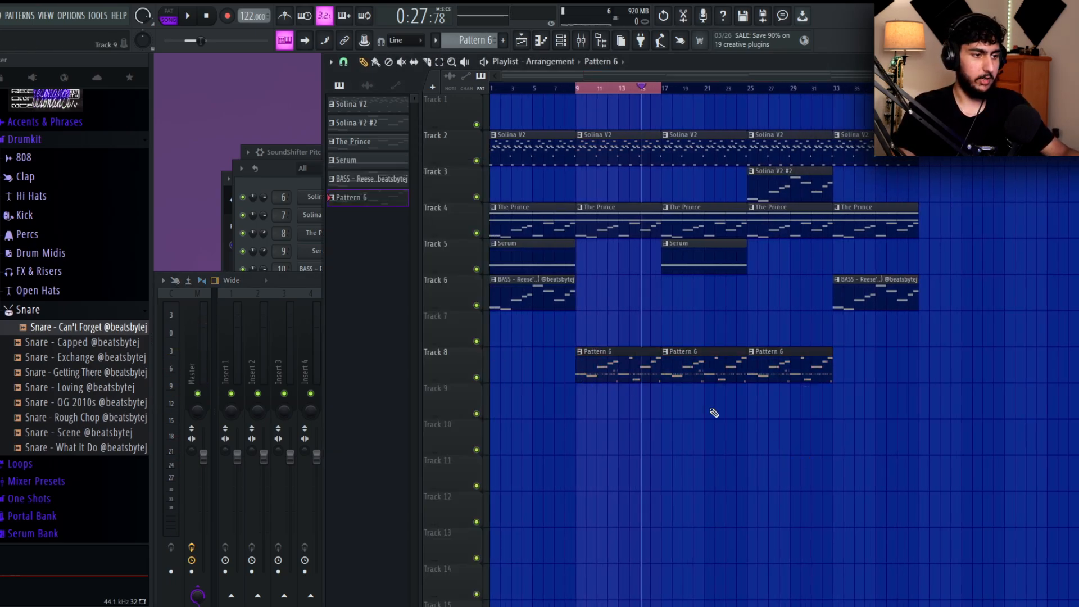
Step: Load the Master aid 1 preset in Maximus on the Master track and show its frequency bands
{"action": "left_click", "coordinate": [302, 293]}
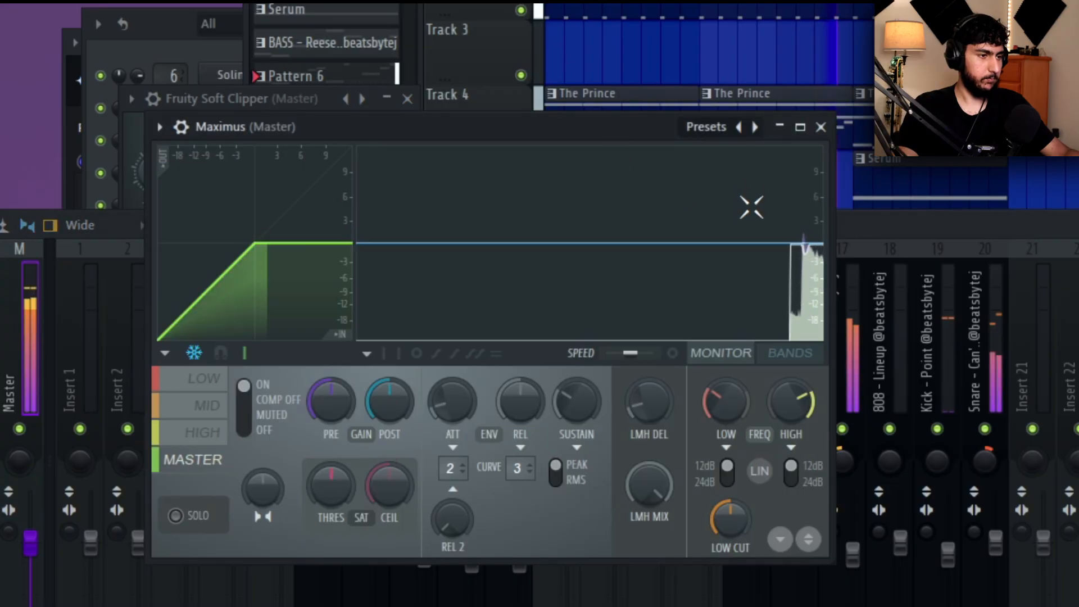
{"action": "left_click", "coordinate": [737, 127]}
{"action": "left_click", "coordinate": [767, 381]}
{"action": "left_click", "coordinate": [790, 353]}
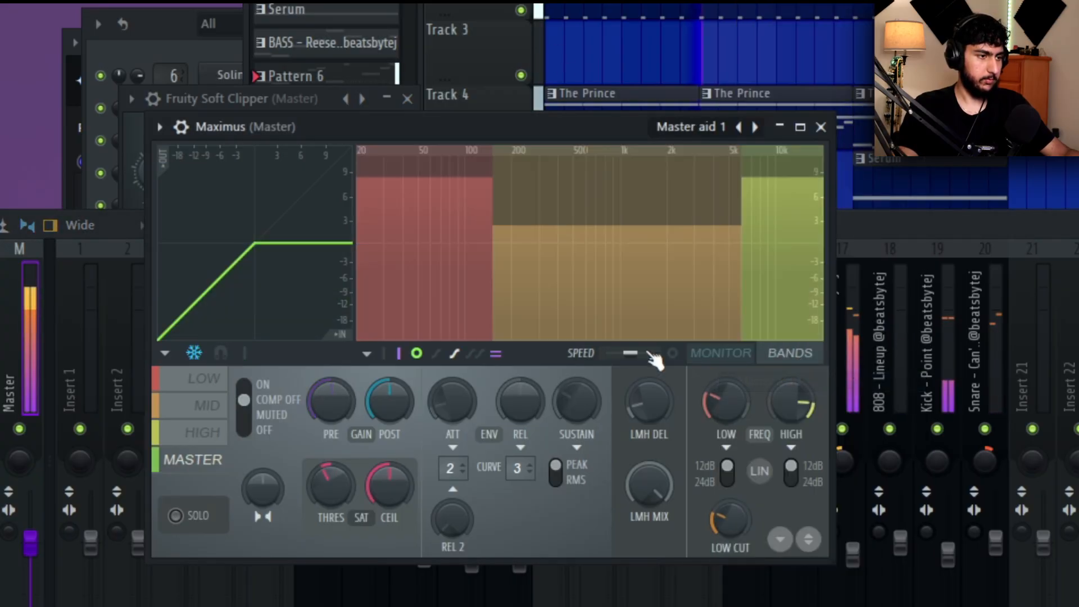
Step: Lower the Maximus low, mid and high band levels to about 2, 1 and 3 dB, and close the plugin
{"action": "left_click_drag", "start_coordinate": [461, 175], "coordinate": [440, 217]}
{"action": "left_click_drag", "start_coordinate": [551, 224], "coordinate": [550, 243]}
{"action": "left_click_drag", "start_coordinate": [754, 172], "coordinate": [754, 218]}
{"action": "left_click_drag", "start_coordinate": [436, 248], "coordinate": [436, 251]}
{"action": "left_click_drag", "start_coordinate": [534, 242], "coordinate": [534, 235]}
{"action": "left_click", "coordinate": [432, 229]}
{"action": "left_click", "coordinate": [533, 236]}
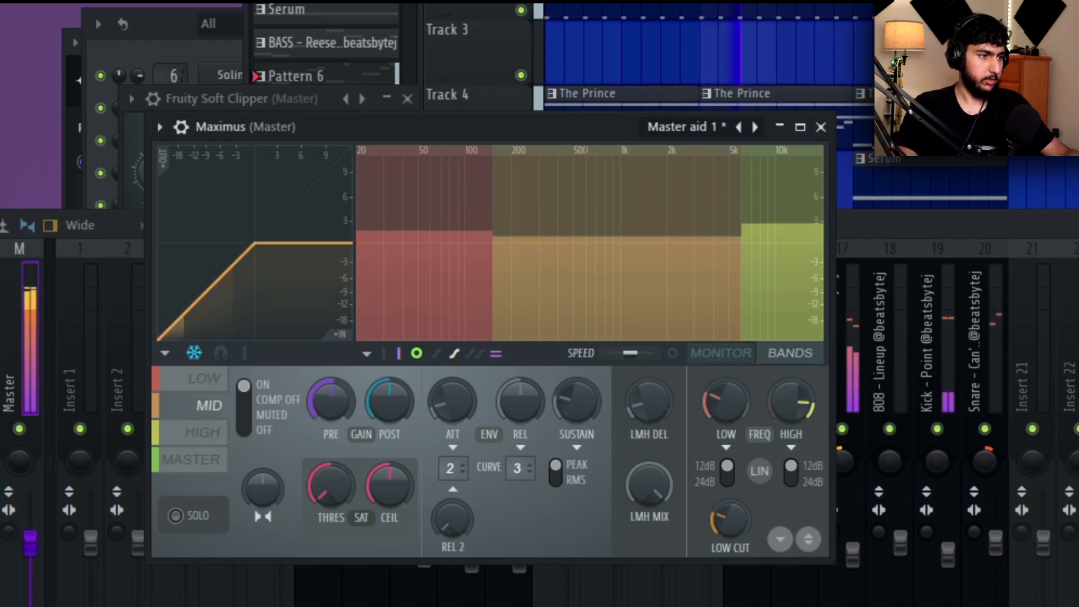
{"action": "left_click", "coordinate": [821, 127]}
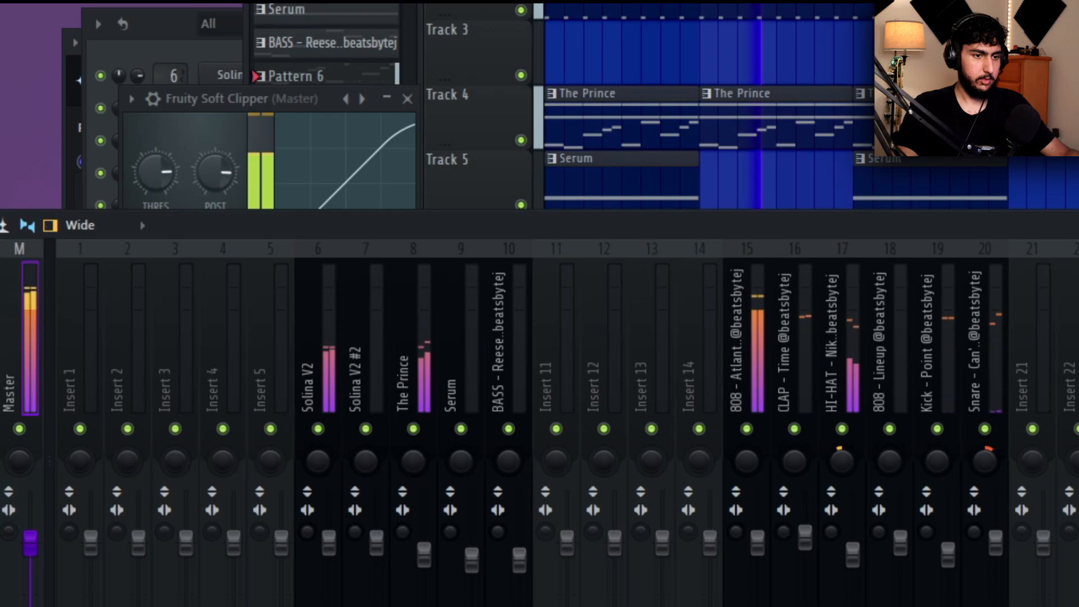
Step: Balance the drums in the mixer by slightly lowering the 808 - Atlanta_v2 fader and raising the Kick - Point fader
{"action": "key", "text": "F5"}
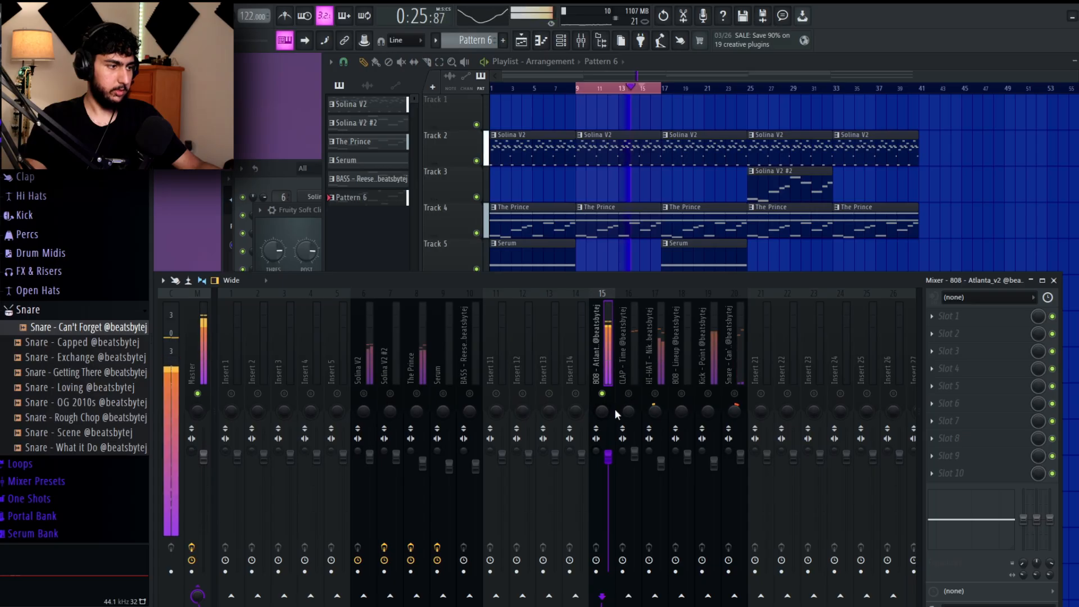
{"action": "right_click", "coordinate": [628, 394]}
{"action": "right_click", "coordinate": [628, 394]}
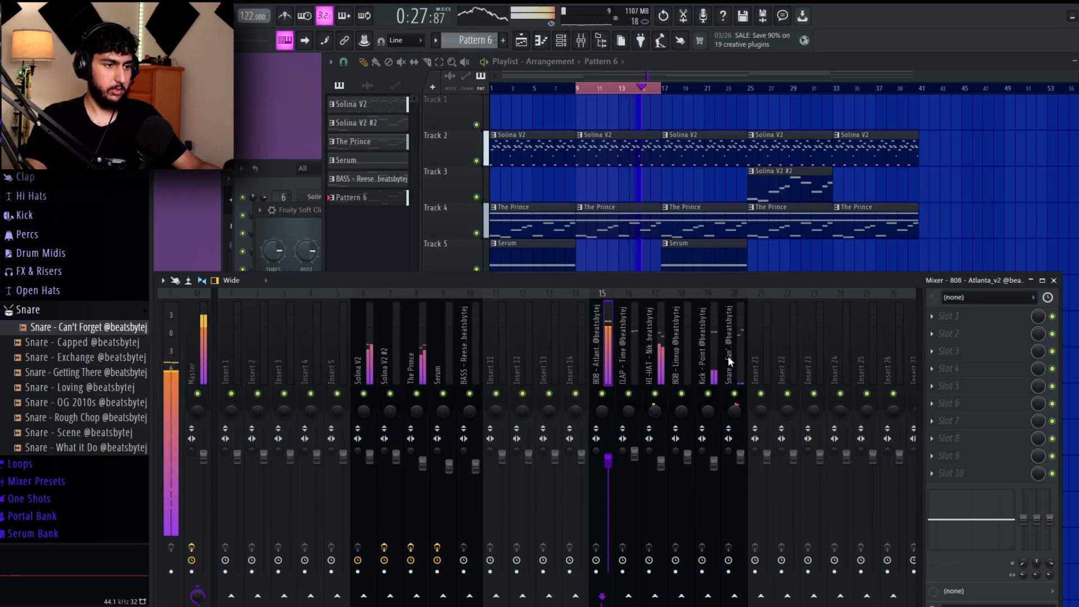
{"action": "left_click", "coordinate": [714, 442]}
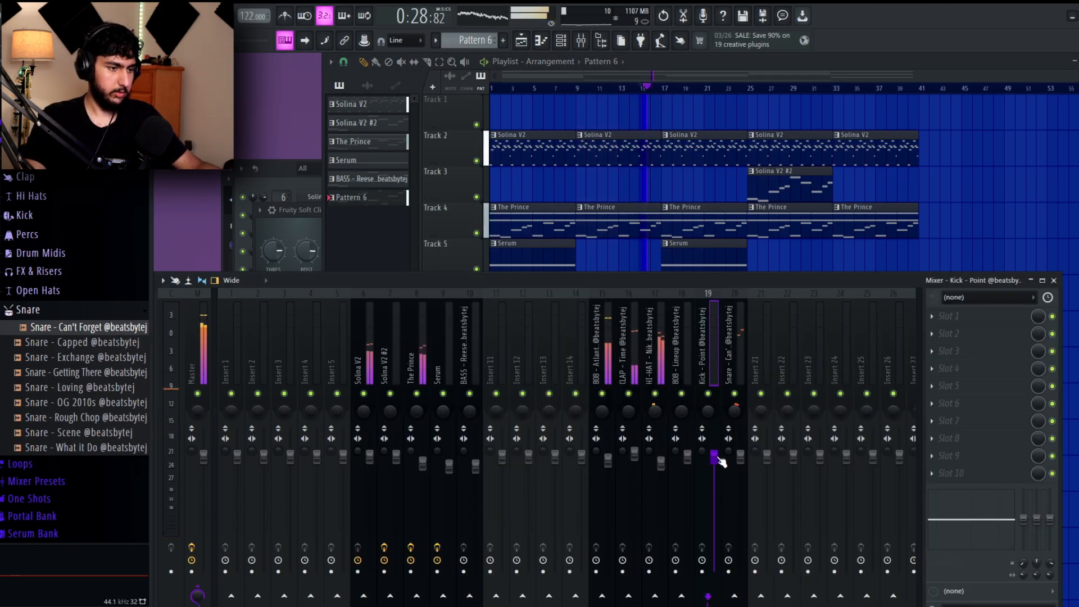
{"action": "right_click", "coordinate": [721, 462]}
{"action": "left_click", "coordinate": [610, 441]}
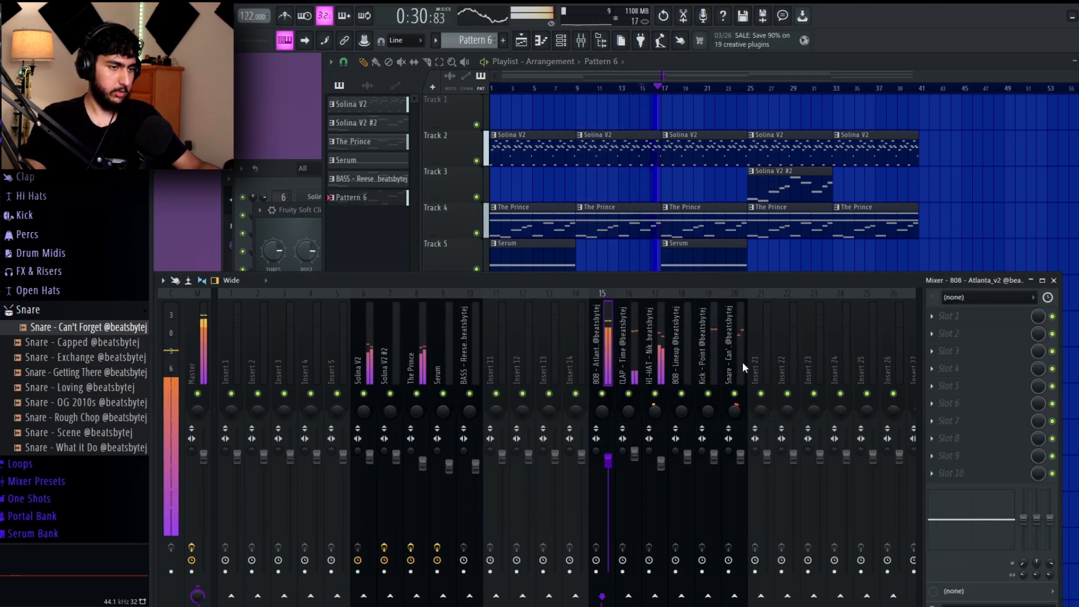
{"action": "right_click", "coordinate": [989, 252]}
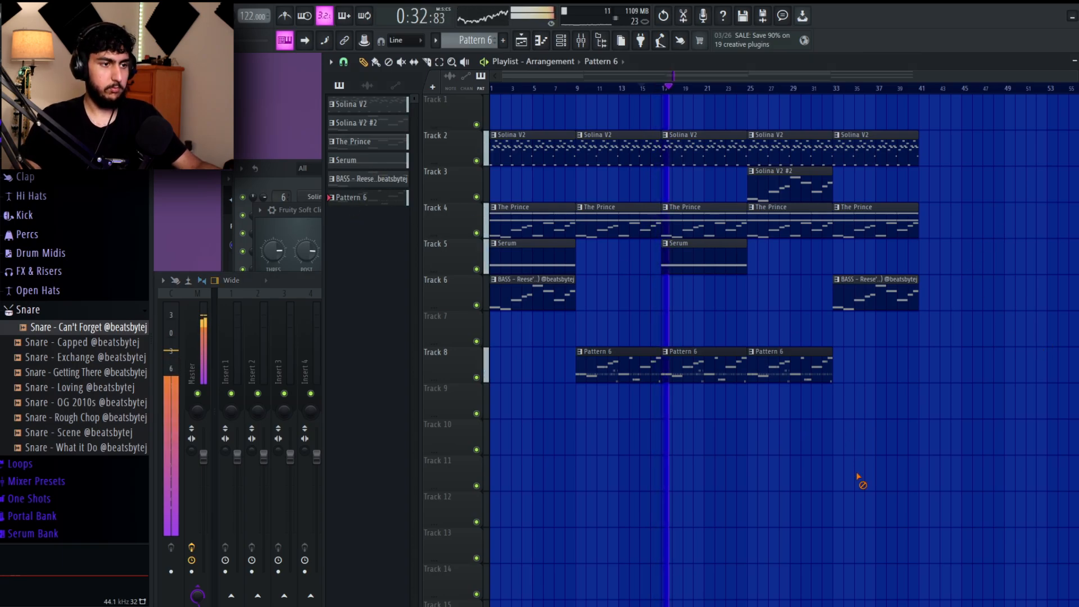
Step: Split Pattern 6 by channel into separate 808, clap, hi-hat, kick and snare patterns
{"action": "scroll", "coordinate": [752, 313], "scroll_direction": "down", "scroll_amount": 1}
{"action": "scroll", "coordinate": [778, 302], "scroll_direction": "up", "scroll_amount": 1}
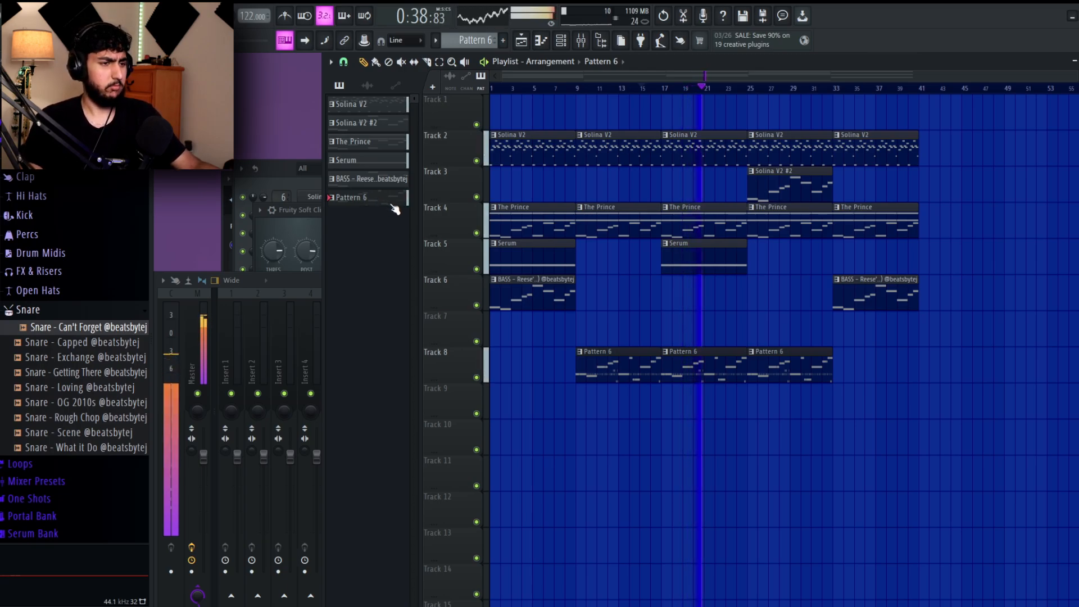
{"action": "right_click", "coordinate": [374, 200]}
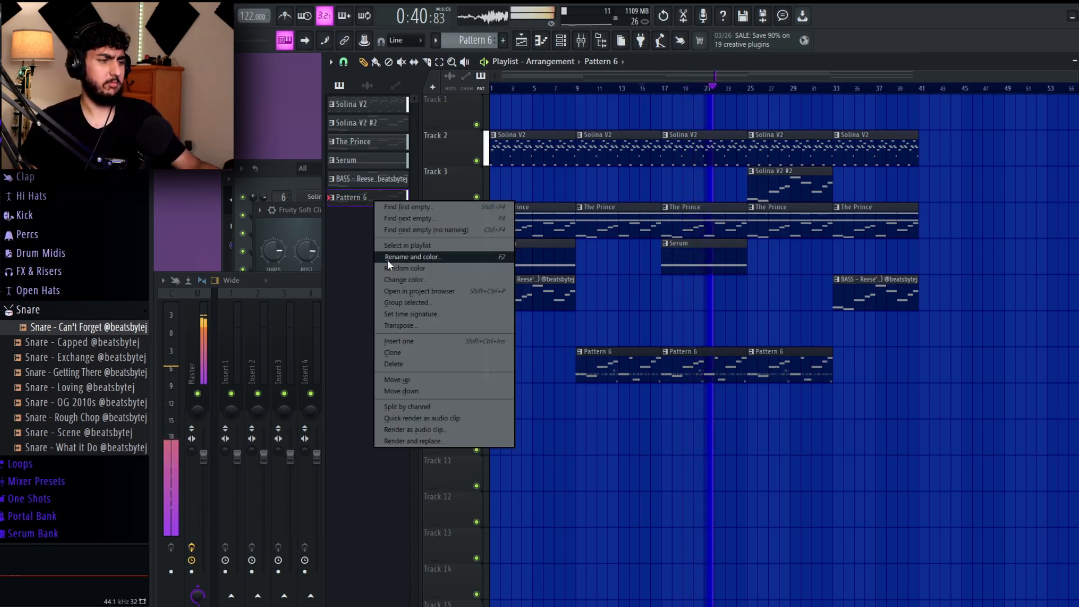
{"action": "left_click", "coordinate": [405, 406]}
{"action": "left_click", "coordinate": [367, 272]}
Step: Replace the Pattern 6 clips with the separate 808, clap, hi-hat, kick and snare clips on Tracks 9 to 13, bars 9 to 32
{"action": "left_click_drag", "start_coordinate": [375, 204], "coordinate": [578, 405]}
{"action": "key", "text": "ctrl+b"}
{"action": "key", "text": "ctrl+b"}
{"action": "left_click_drag", "start_coordinate": [864, 583], "coordinate": [619, 405]}
{"action": "left_click", "coordinate": [903, 339], "text": "ctrl"}
{"action": "left_click_drag", "start_coordinate": [793, 365], "coordinate": [636, 375]}
{"action": "key", "text": "Delete"}
{"action": "scroll", "coordinate": [865, 348], "scroll_direction": "down", "scroll_amount": 1}
{"action": "scroll", "coordinate": [896, 339], "scroll_direction": "up", "scroll_amount": 1}
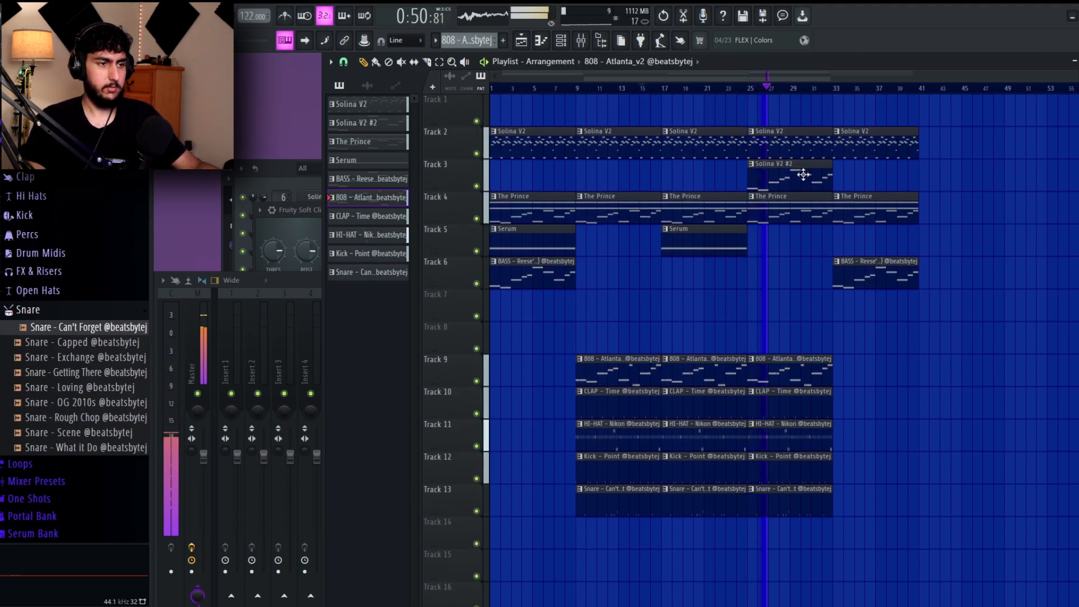
{"action": "key", "text": "ctrl+b"}
{"action": "right_click", "coordinate": [877, 179]}
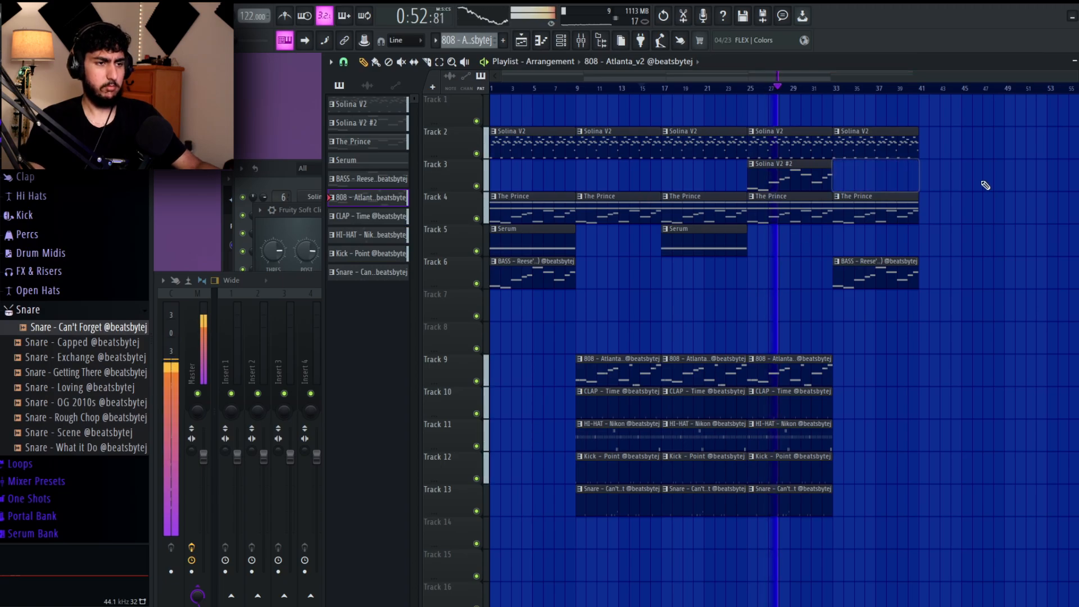
{"action": "left_click_drag", "start_coordinate": [981, 152], "coordinate": [905, 201]}
{"action": "key", "text": "ctrl+b"}
{"action": "right_click", "coordinate": [962, 147]}
{"action": "right_click", "coordinate": [971, 203]}
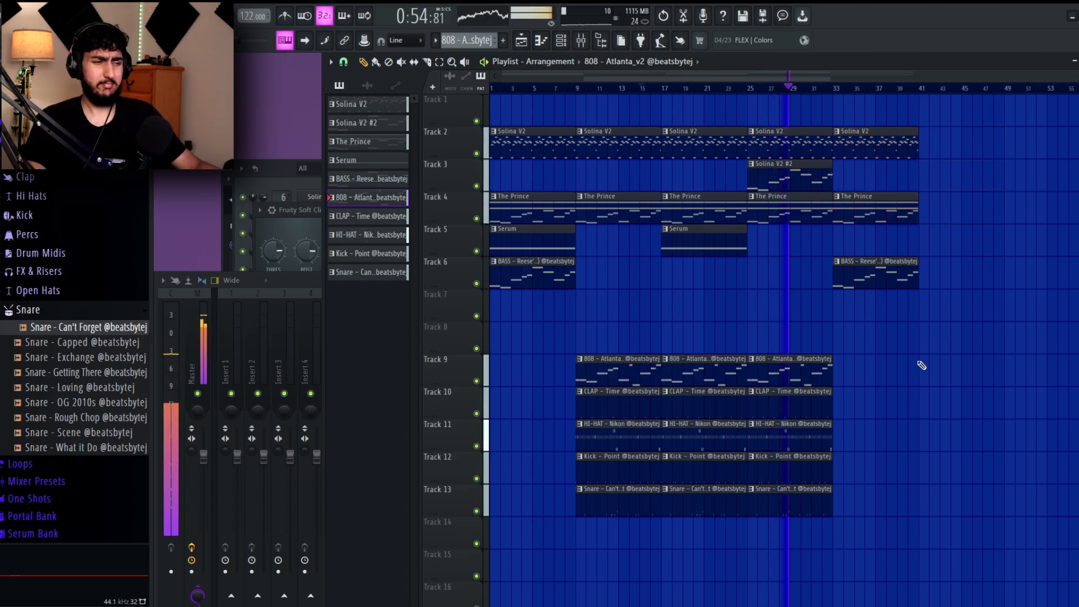
Step: Slice off and remove the last half bar of the HI-HAT - Nikon clip on Track 11 before bar 33
{"action": "scroll", "coordinate": [893, 354], "scroll_direction": "down", "scroll_amount": 1}
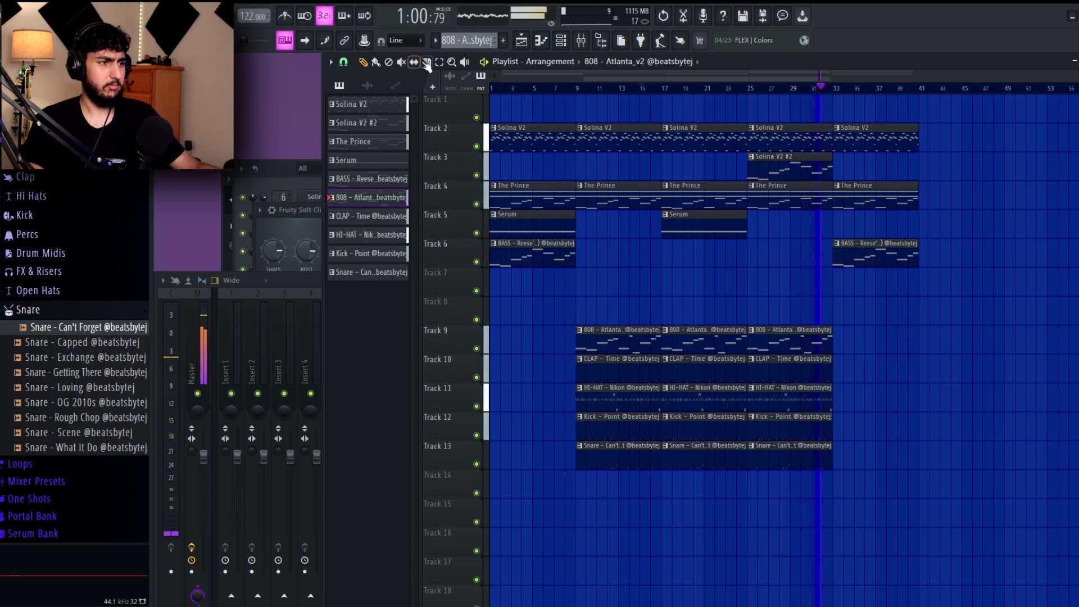
{"action": "scroll", "coordinate": [815, 308], "scroll_direction": "up", "scroll_amount": 5}
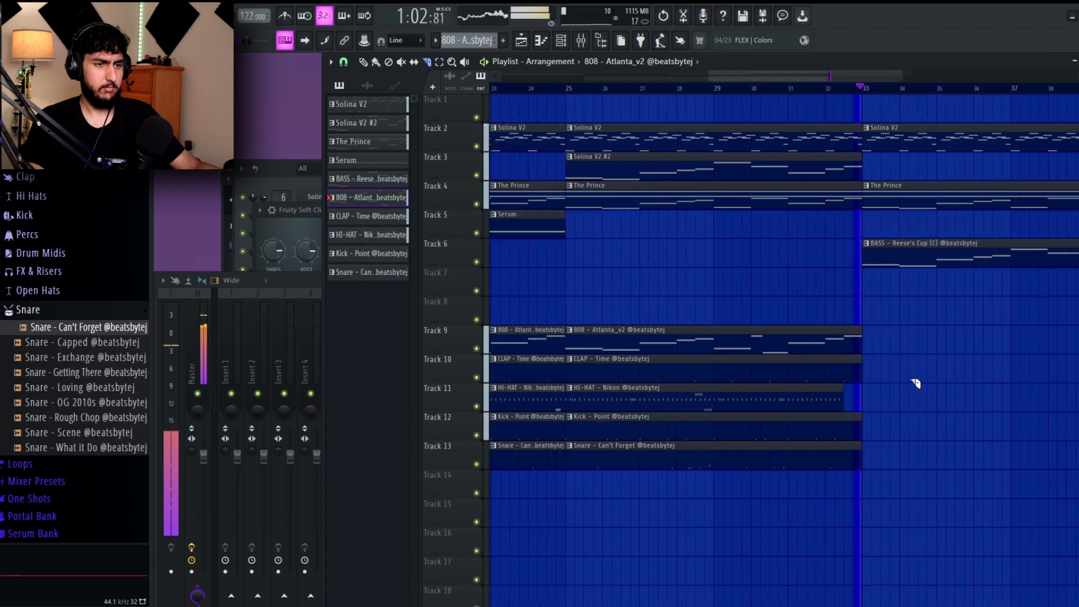
{"action": "scroll", "coordinate": [963, 342], "scroll_direction": "down", "scroll_amount": 3}
{"action": "scroll", "coordinate": [1022, 343], "scroll_direction": "down", "scroll_amount": 2}
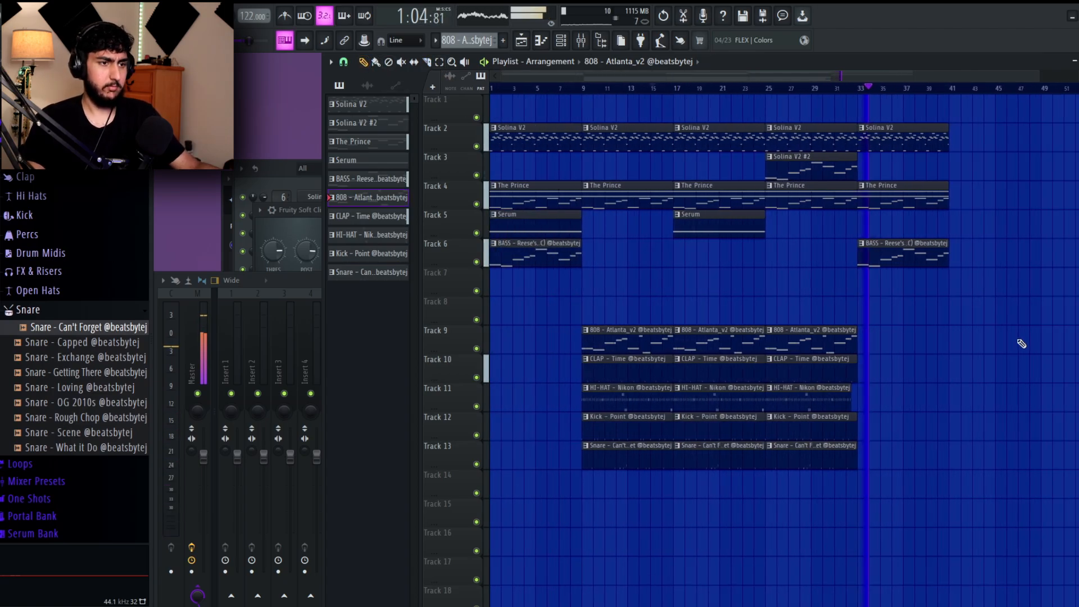
{"action": "scroll", "coordinate": [1022, 343], "scroll_direction": "down", "scroll_amount": 1}
{"action": "left_click_drag", "start_coordinate": [826, 469], "coordinate": [598, 95]}
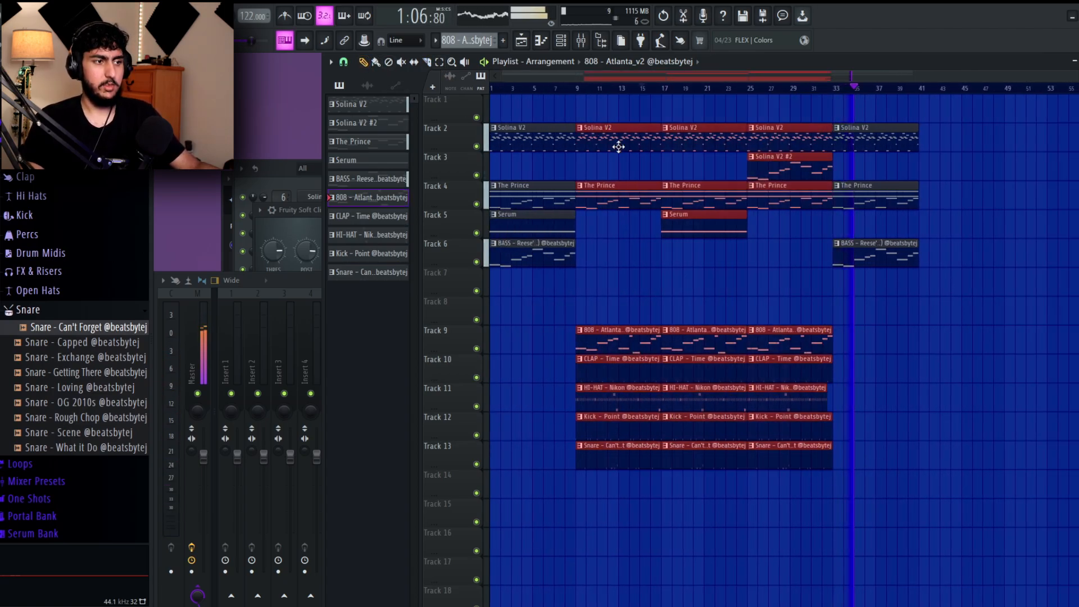
{"action": "left_click_drag", "start_coordinate": [618, 146], "coordinate": [963, 149], "text": "shift"}
{"action": "scroll", "coordinate": [980, 234], "scroll_direction": "down", "scroll_amount": 2}
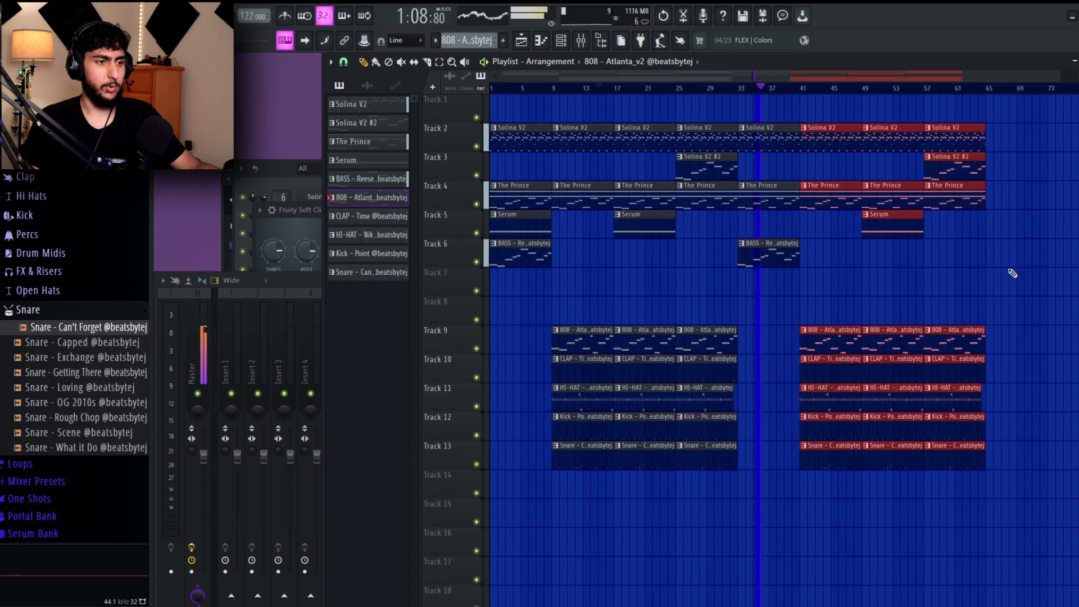
{"action": "left_click_drag", "start_coordinate": [720, 457], "coordinate": [561, 144], "text": "ctrl"}
{"action": "right_click", "coordinate": [928, 332]}
{"action": "key", "text": "ctrl+z"}
{"action": "left_click", "coordinate": [979, 293], "text": "ctrl"}
{"action": "scroll", "coordinate": [979, 293], "scroll_direction": "up", "scroll_amount": 3}
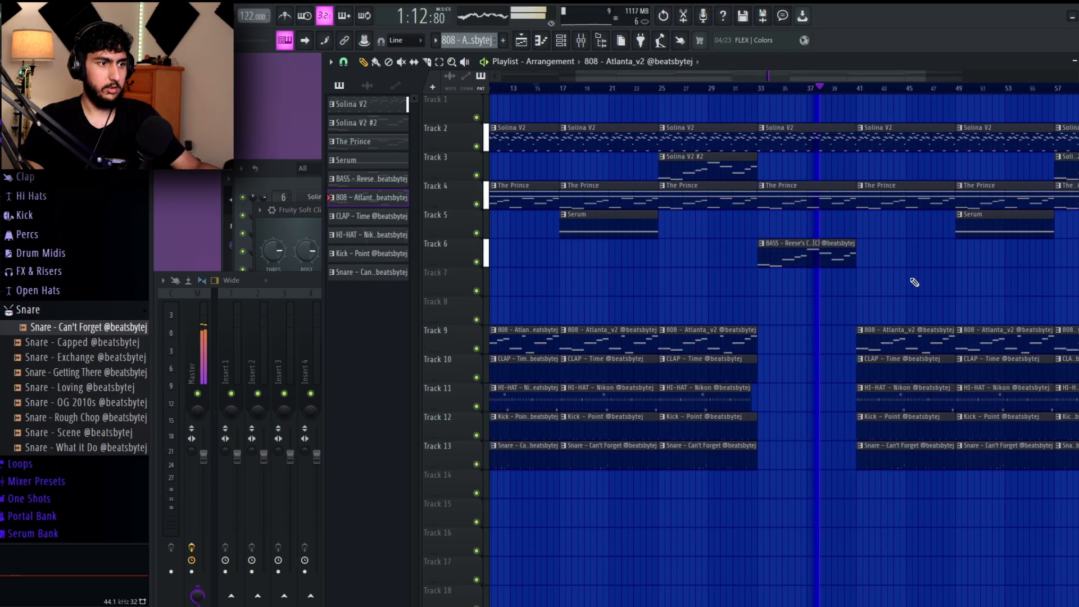
{"action": "left_click_drag", "start_coordinate": [978, 485], "coordinate": [868, 119], "text": "ctrl"}
{"action": "left_click_drag", "start_coordinate": [864, 156], "coordinate": [963, 157]}
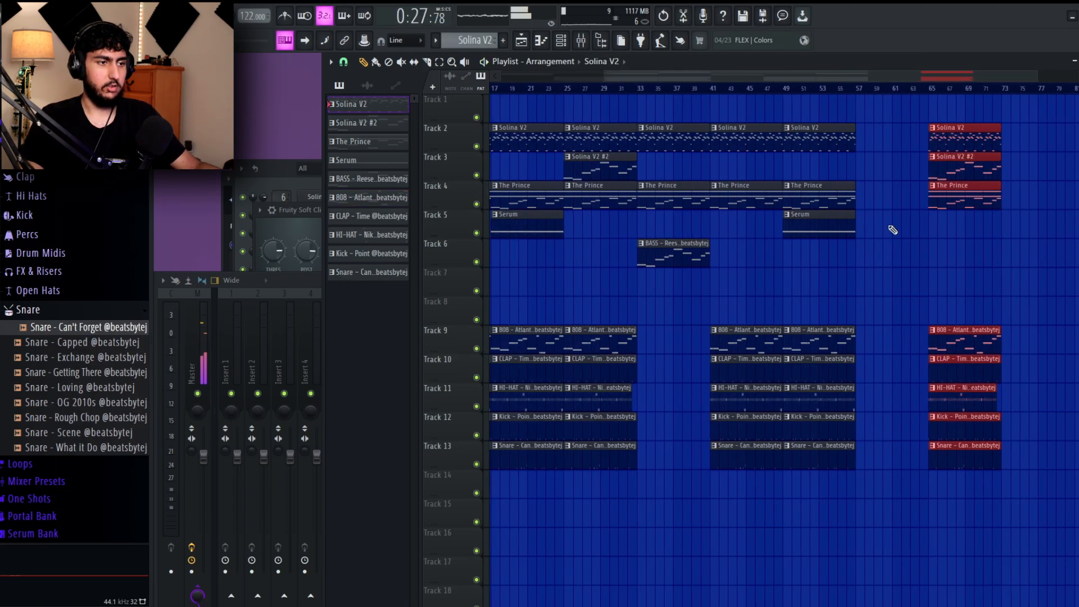
{"action": "left_click_drag", "start_coordinate": [1005, 442], "coordinate": [747, 93], "text": "ctrl"}
{"action": "key", "text": "Delete"}
Step: Move the clips in bars 25 to 40 eight bars later and fill the gap with copies of the bar 17 to 24 clips
{"action": "left_click_drag", "start_coordinate": [1020, 470], "coordinate": [742, 457]}
{"action": "left_click_drag", "start_coordinate": [914, 407], "coordinate": [939, 407]}
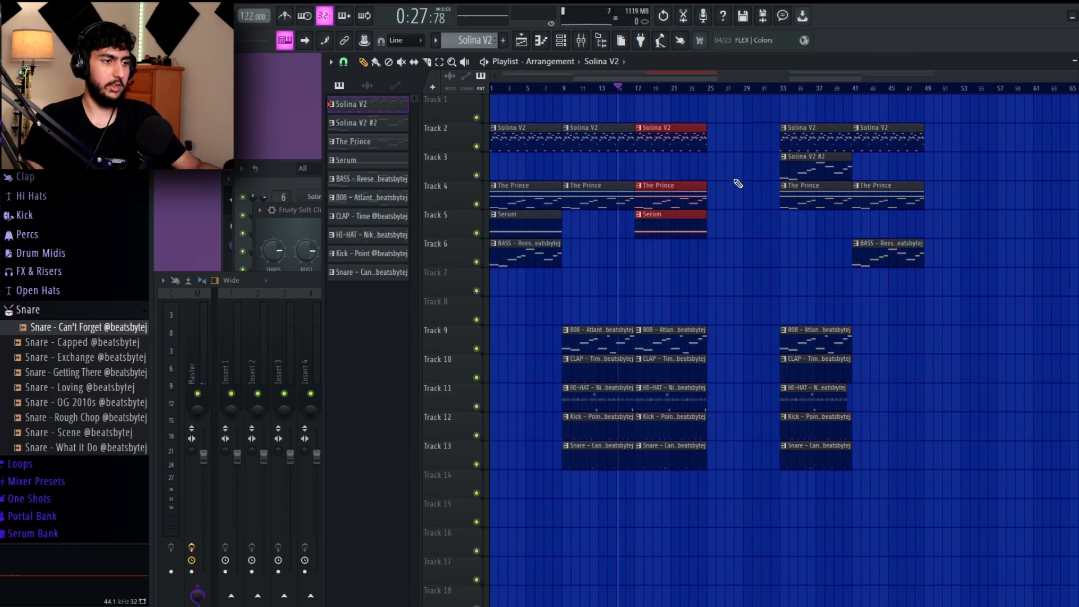
{"action": "key", "text": "ctrl+b"}
{"action": "left_click_drag", "start_coordinate": [711, 497], "coordinate": [656, 327], "text": "ctrl"}
{"action": "key", "text": "ctrl+b"}
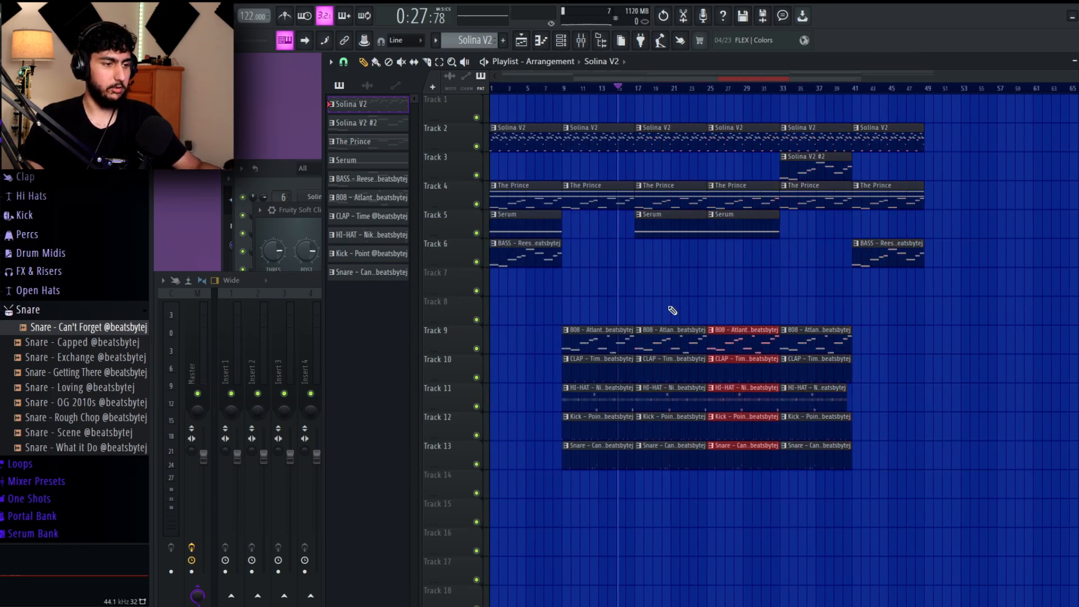
Step: Duplicate all clips in bars 9 to 48 so the copies start at bar 49
{"action": "left_click_drag", "start_coordinate": [988, 493], "coordinate": [578, 94], "text": "ctrl"}
{"action": "key", "text": "ctrl+b"}
{"action": "scroll", "coordinate": [804, 291], "scroll_direction": "down", "scroll_amount": 4}
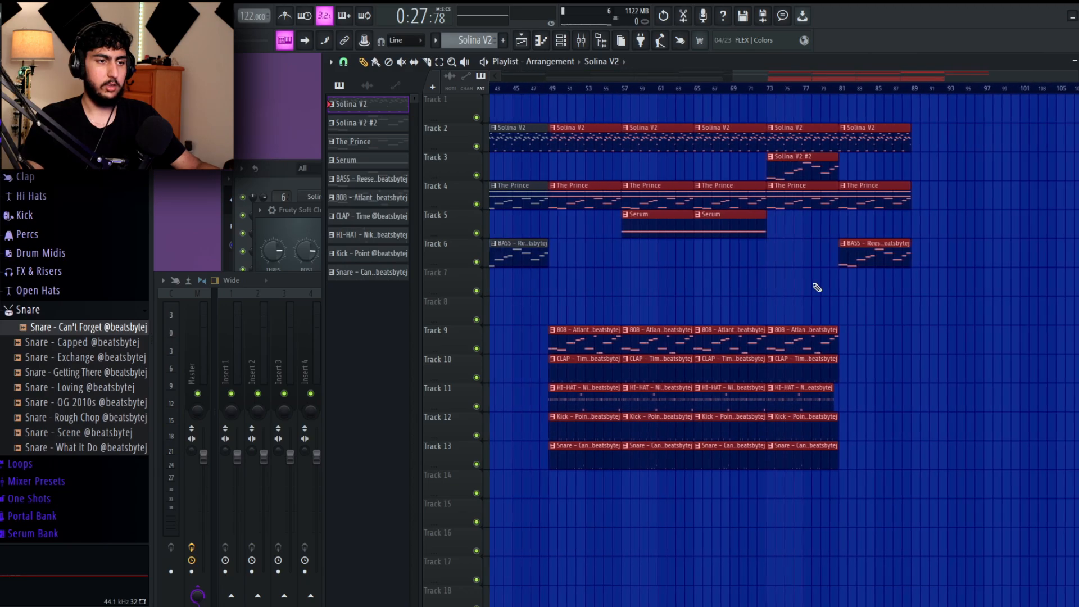
Step: Replace the clips at bar 81 with copies of the intro's Solina V2, Prince, Serum and Reese bass clips
{"action": "left_click", "coordinate": [943, 293], "text": "ctrl"}
{"action": "right_click", "coordinate": [972, 254]}
{"action": "right_click", "coordinate": [976, 195]}
{"action": "right_click", "coordinate": [977, 138]}
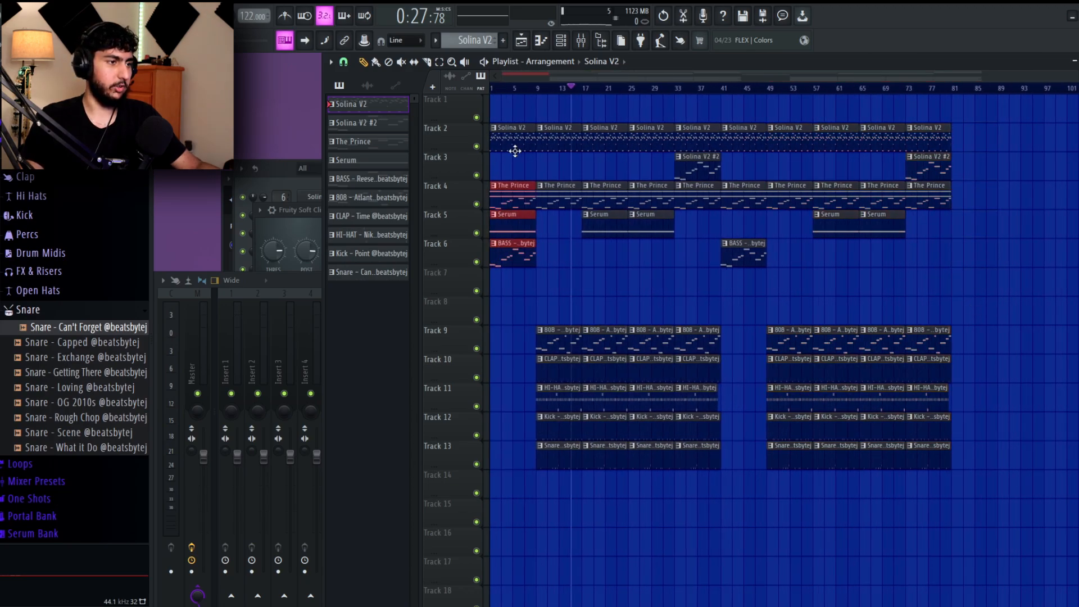
{"action": "mouse_move", "coordinate": [508, 134]}
{"action": "left_mouse_down", "text": "shift"}
{"action": "mouse_move", "coordinate": [987, 162]}
{"action": "mouse_move", "coordinate": [975, 169]}
{"action": "left_mouse_up", "text": "shift"}
{"action": "left_click", "coordinate": [989, 298], "text": "ctrl"}
{"action": "scroll", "coordinate": [988, 309], "scroll_direction": "up", "scroll_amount": 2}
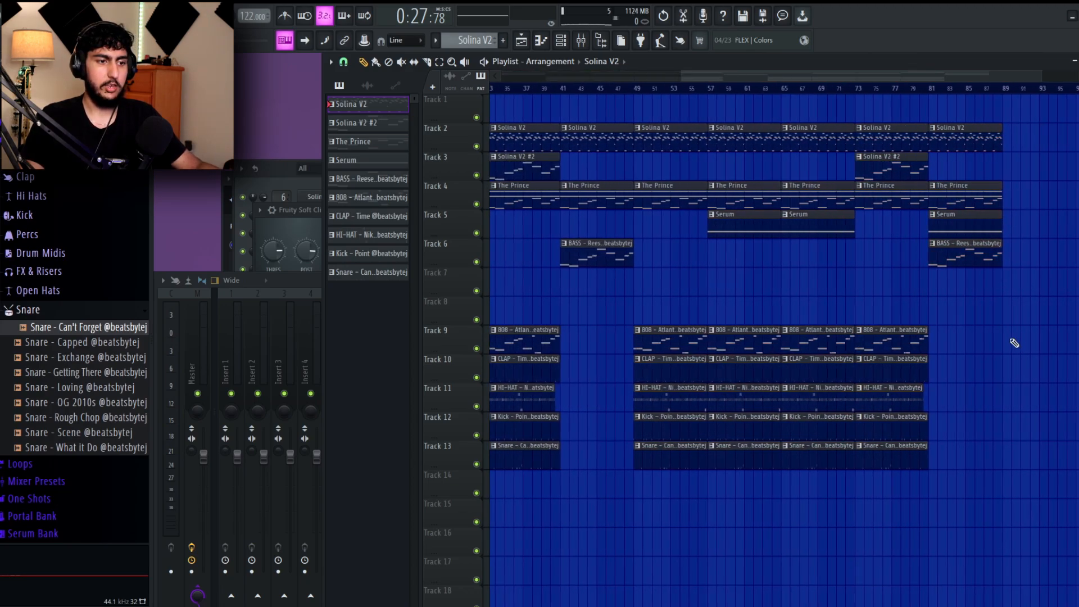